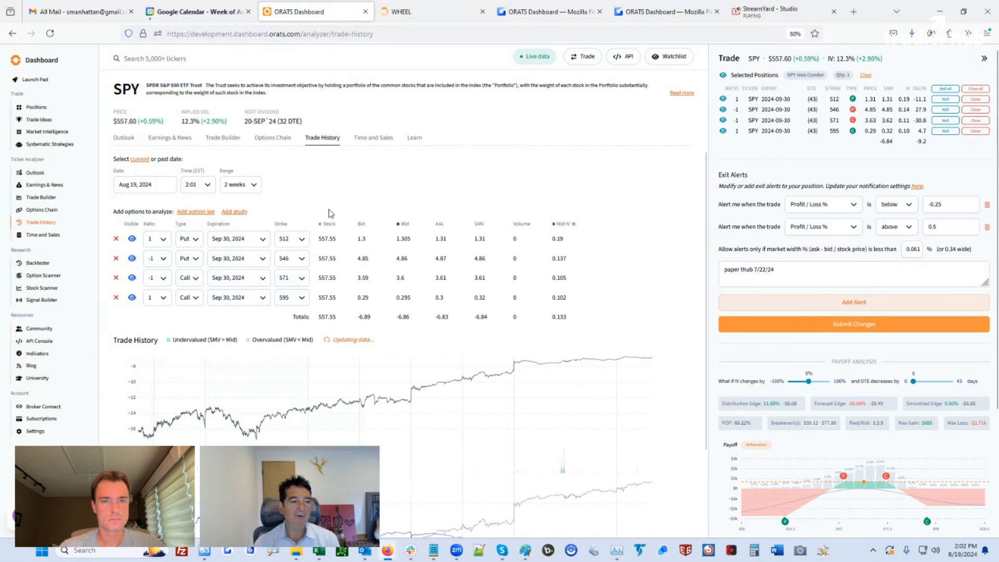
# Open the paper-trading Positions page showing the SPY Sep 30 '24 iron condor and its exit alerts
pyautogui.click(37, 108)
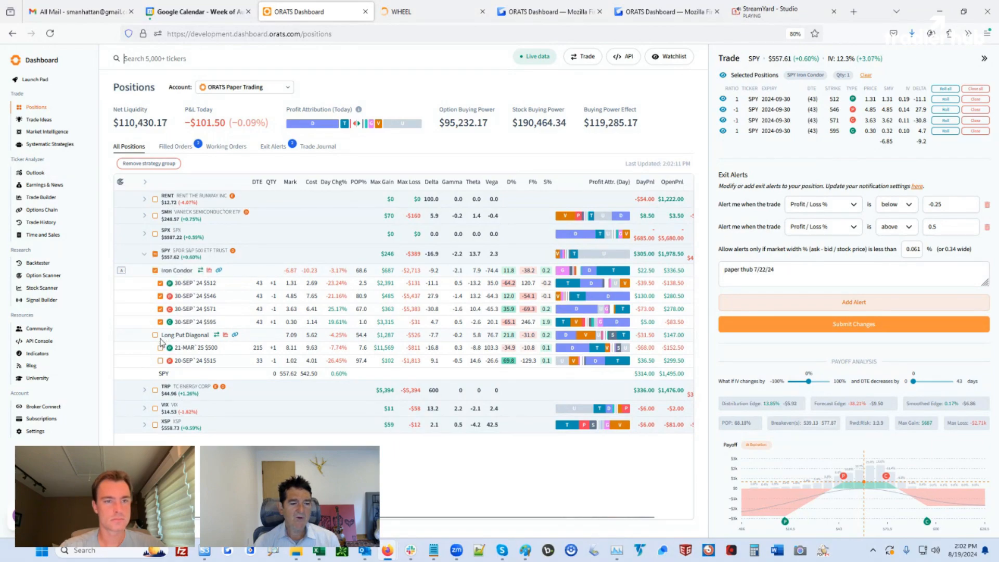
# Swap from the SPY Iron Condor to the SPY Long Put Diagonal, then close the trade panel
pyautogui.click(155, 270)
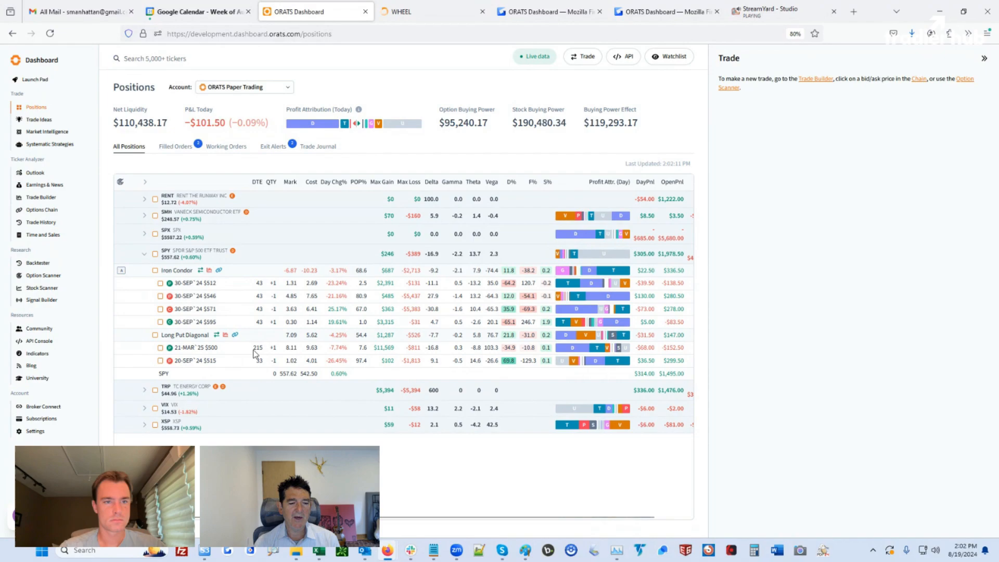
pyautogui.click(155, 336)
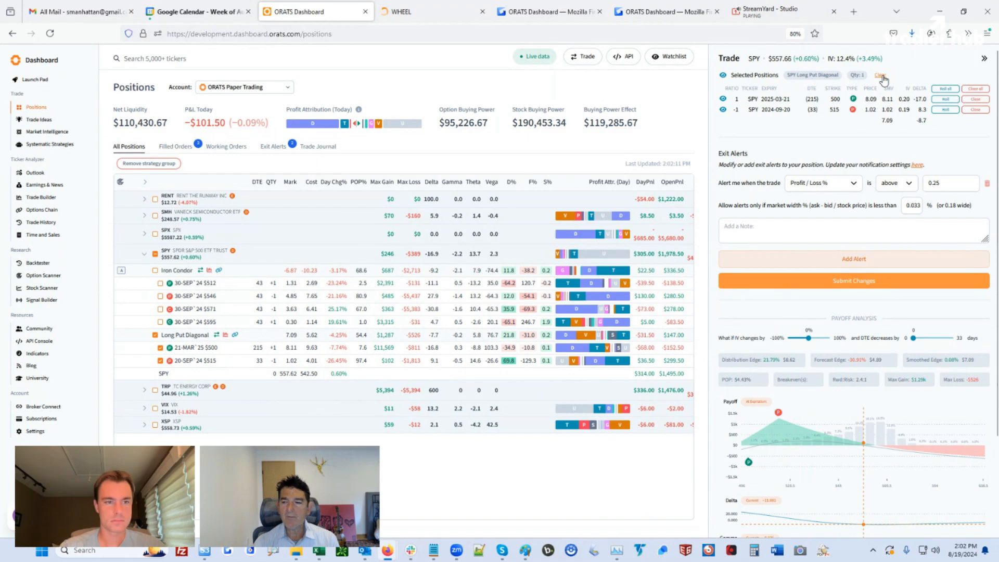
pyautogui.click(881, 76)
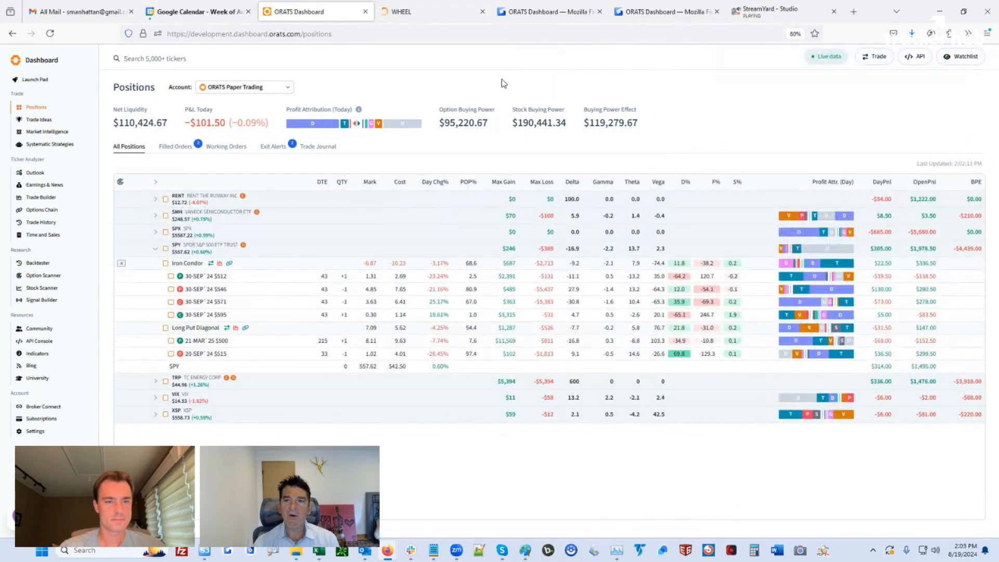
pyautogui.click(546, 12)
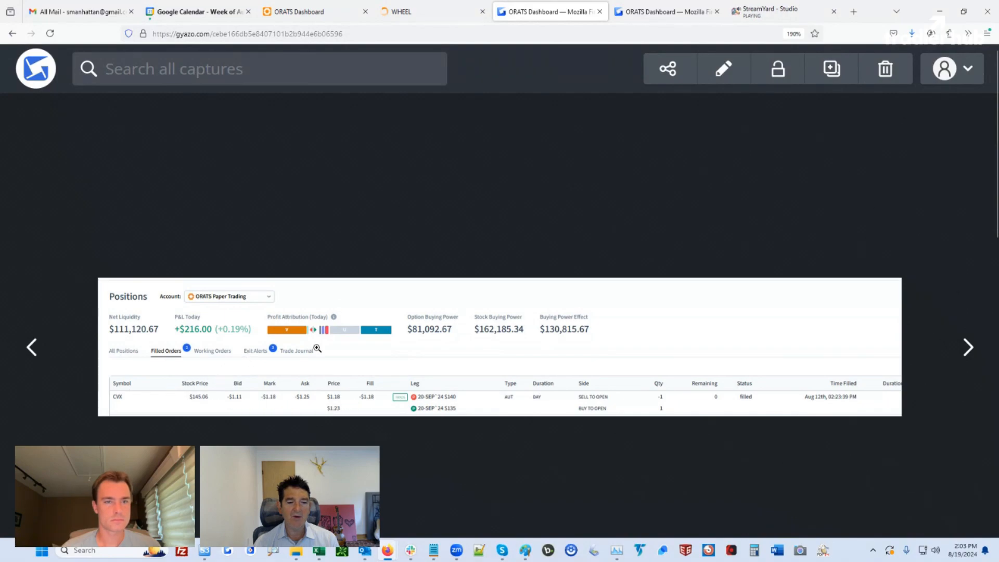
pyautogui.click(666, 12)
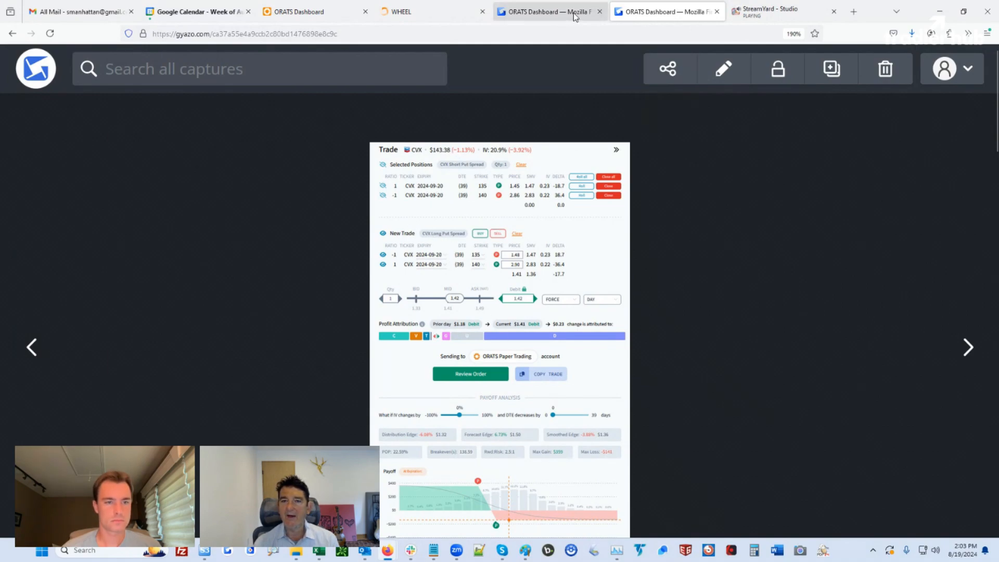
pyautogui.click(307, 11)
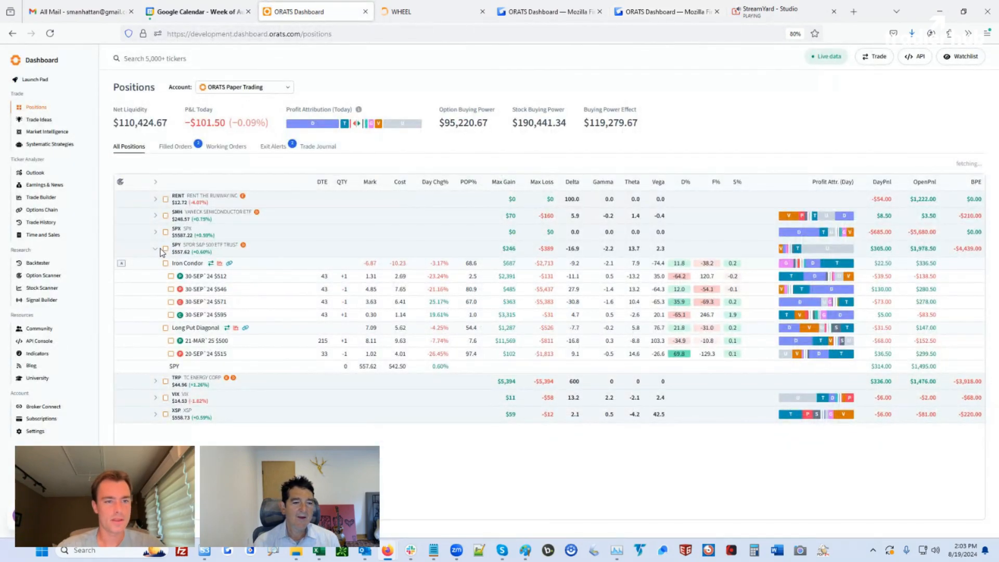
# Collapse the SPY position group and go to the Backtester welcome page
pyautogui.click(155, 249)
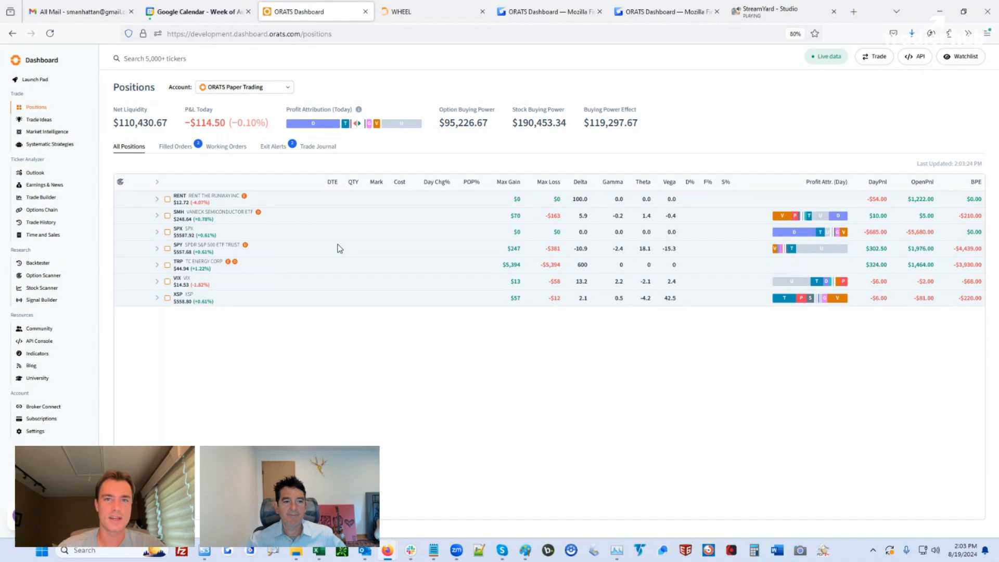
pyautogui.click(34, 263)
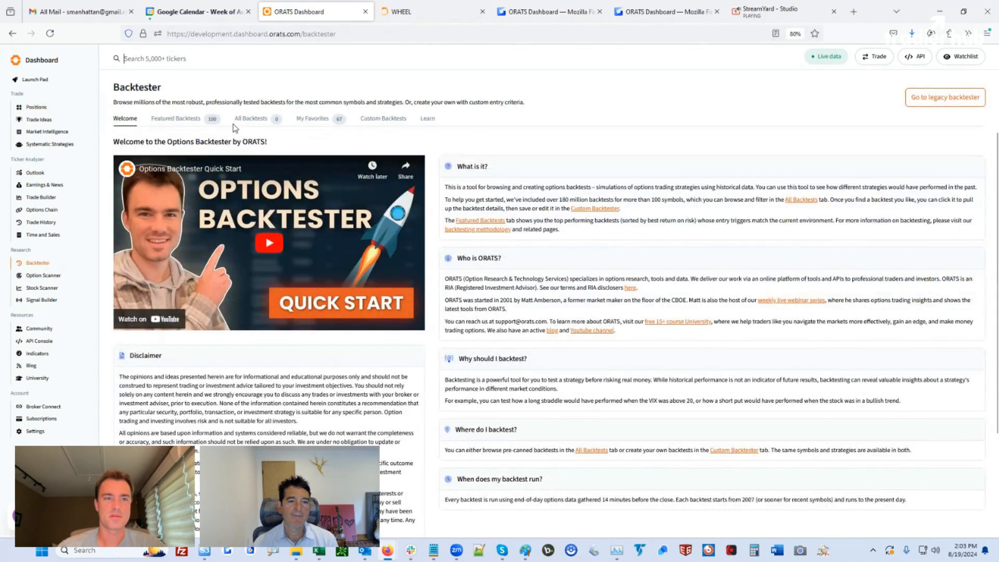
# Browse All Backtests, then switch to the legacy Wheel by ORATS backtester
pyautogui.click(249, 120)
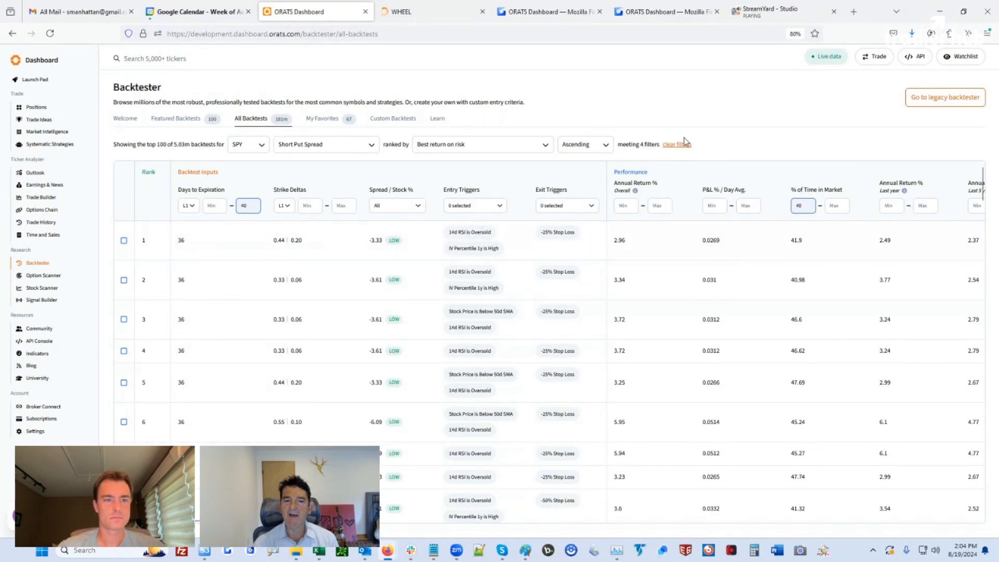
pyautogui.click(939, 103)
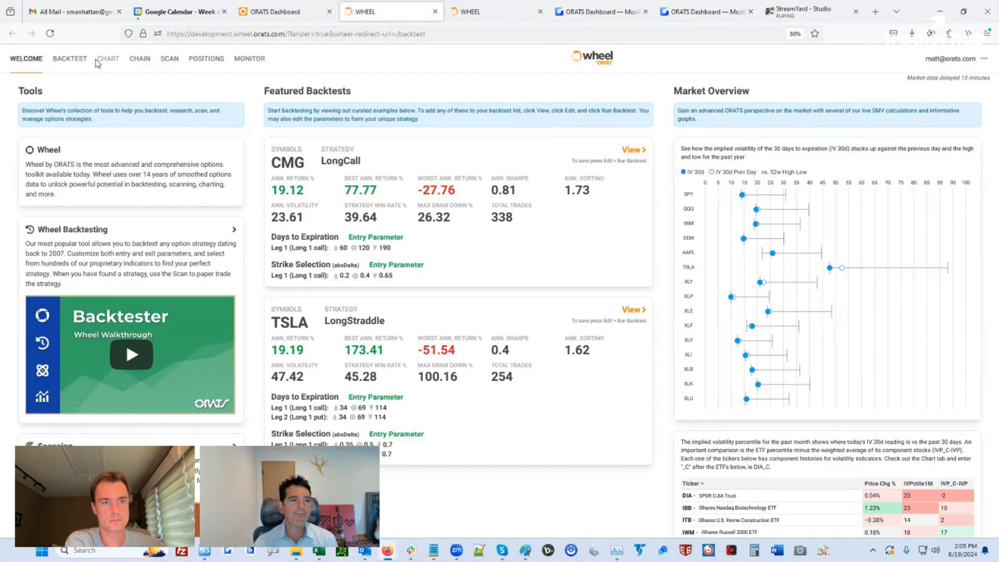
# Start a new backtest from the backtest list with symbol IWM replacing IBM
pyautogui.click(70, 60)
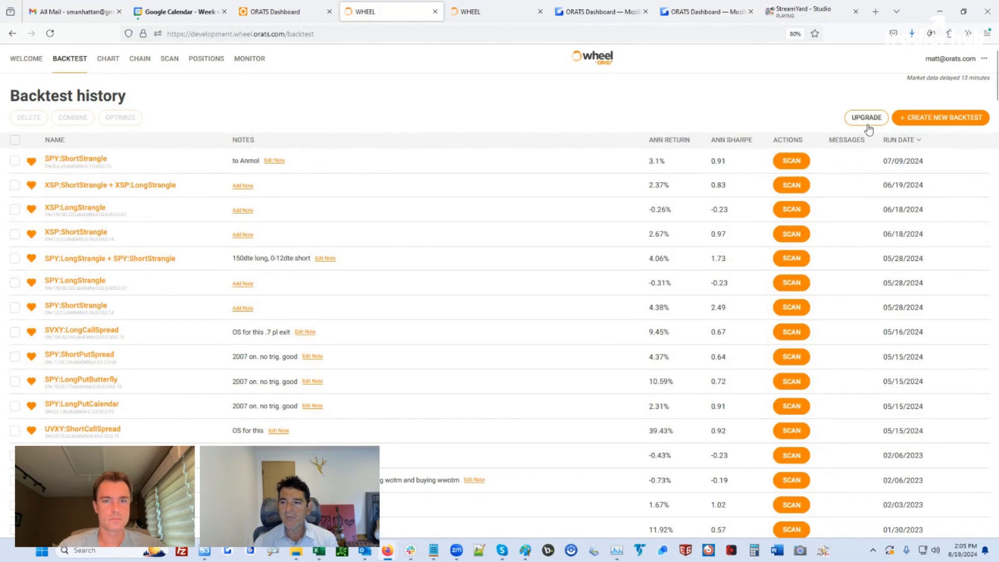
pyautogui.click(940, 121)
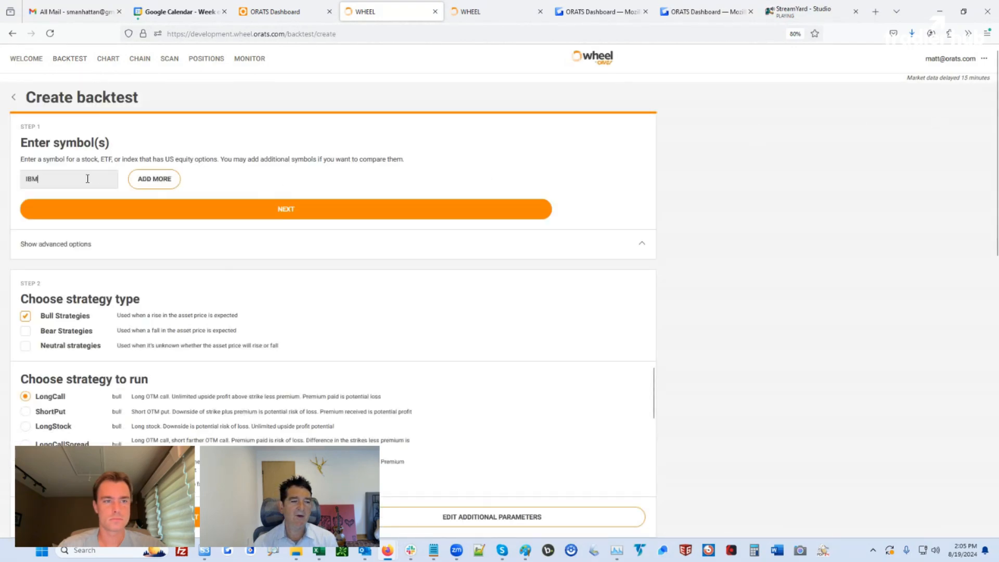
pyautogui.moveTo(66, 179); pyautogui.dragTo(1, 179)
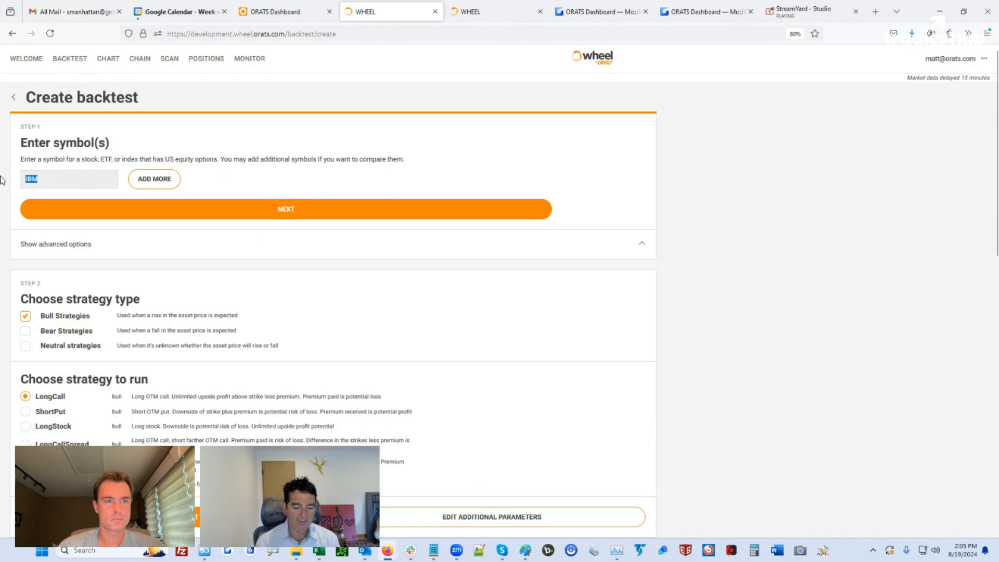
pyautogui.write('IWM')
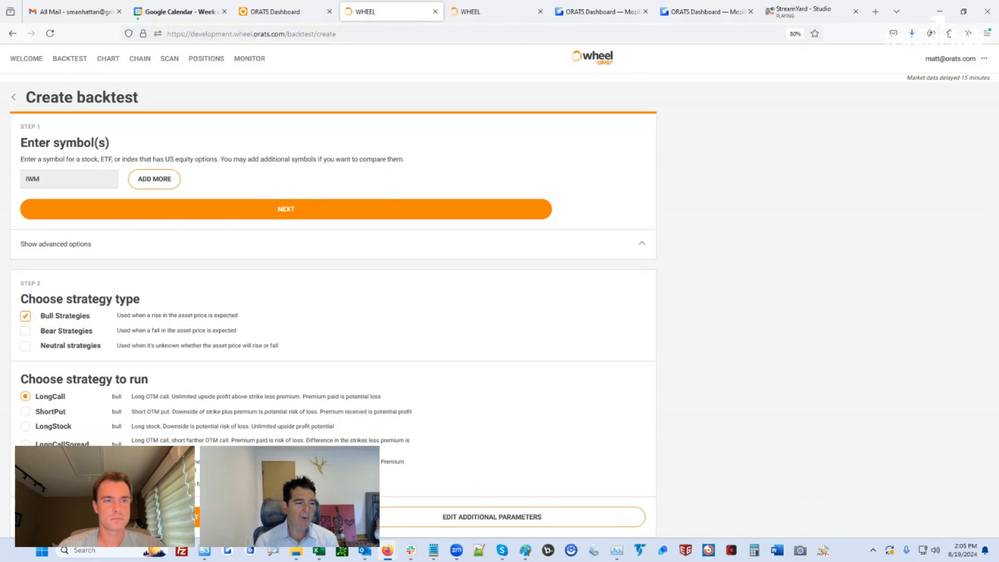
# List neutral instead of bull strategies, choose IronCondor, and show the additional parameters
pyautogui.scroll(-1, 101, 306)
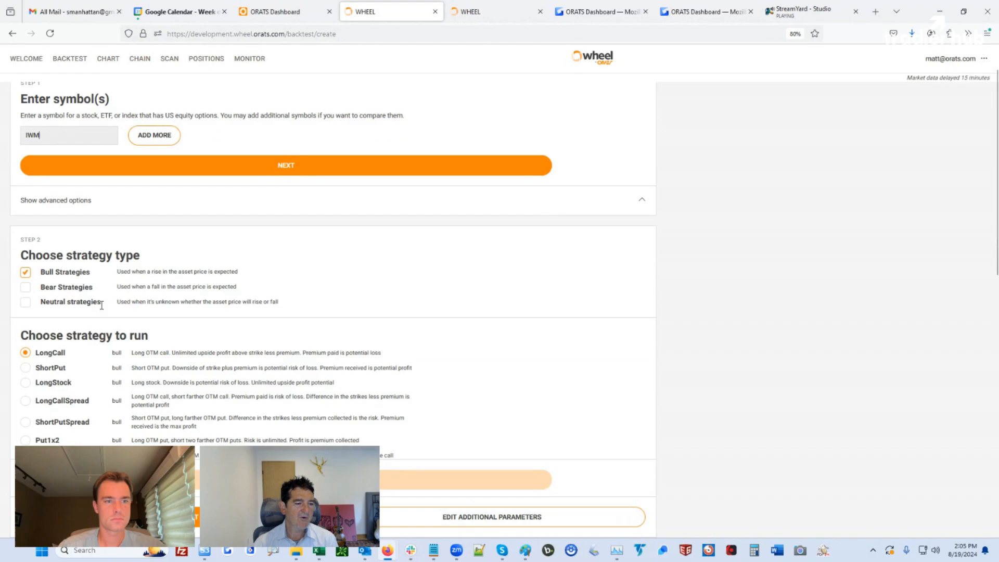
pyautogui.click(25, 302)
pyautogui.click(25, 272)
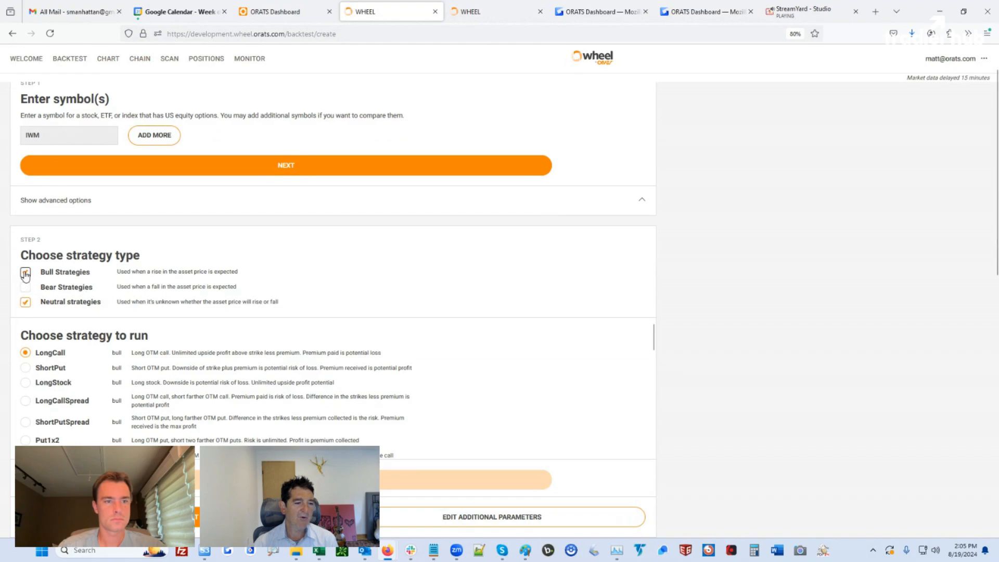
pyautogui.scroll(-3, 129, 352)
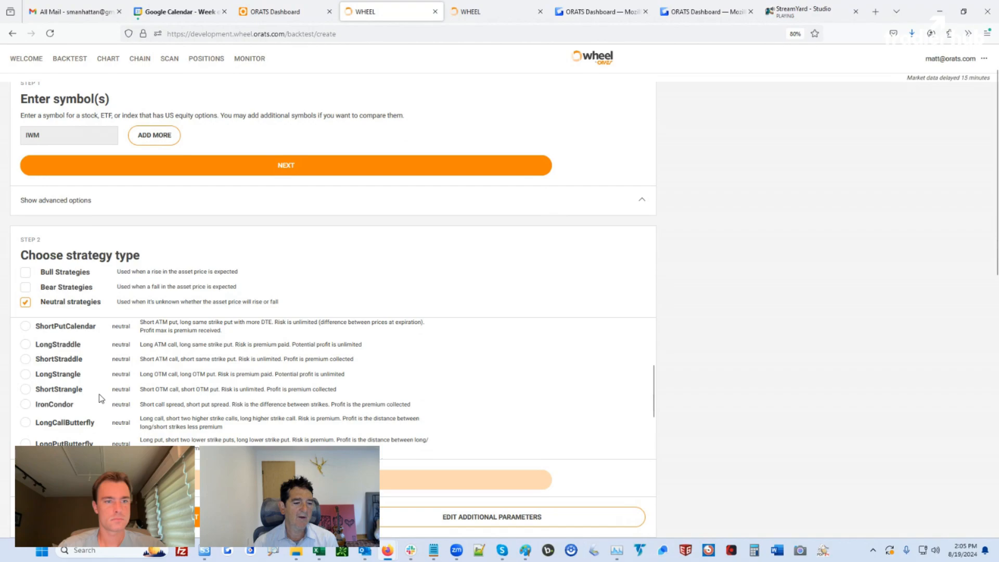
pyautogui.scroll(2, 102, 399)
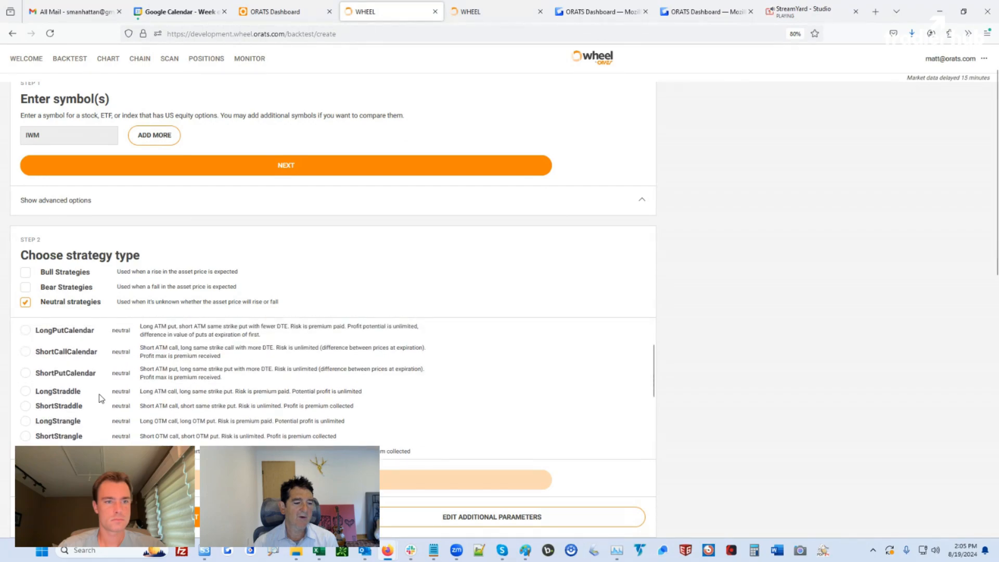
pyautogui.scroll(-3, 102, 399)
pyautogui.click(25, 357)
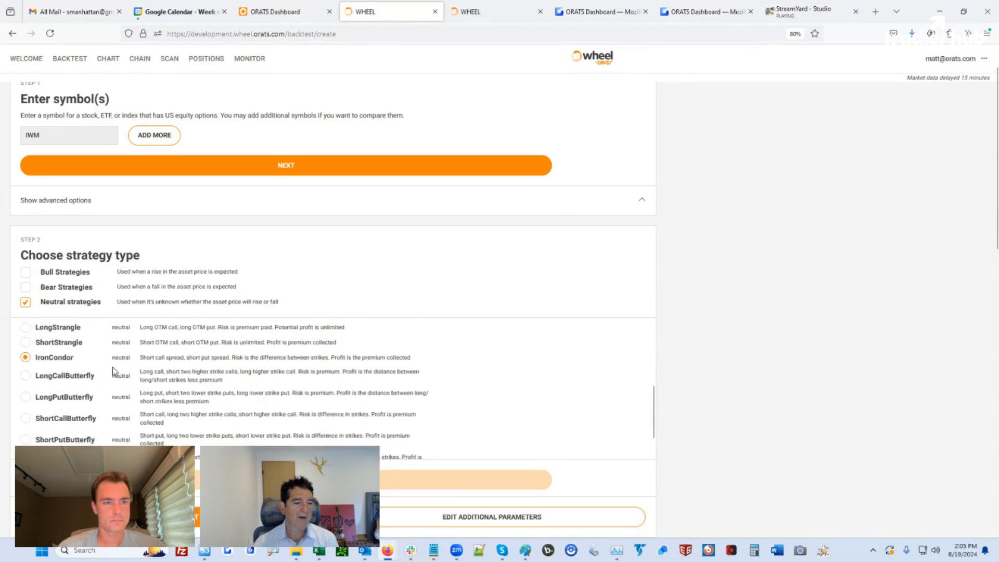
pyautogui.scroll(-5, 635, 419)
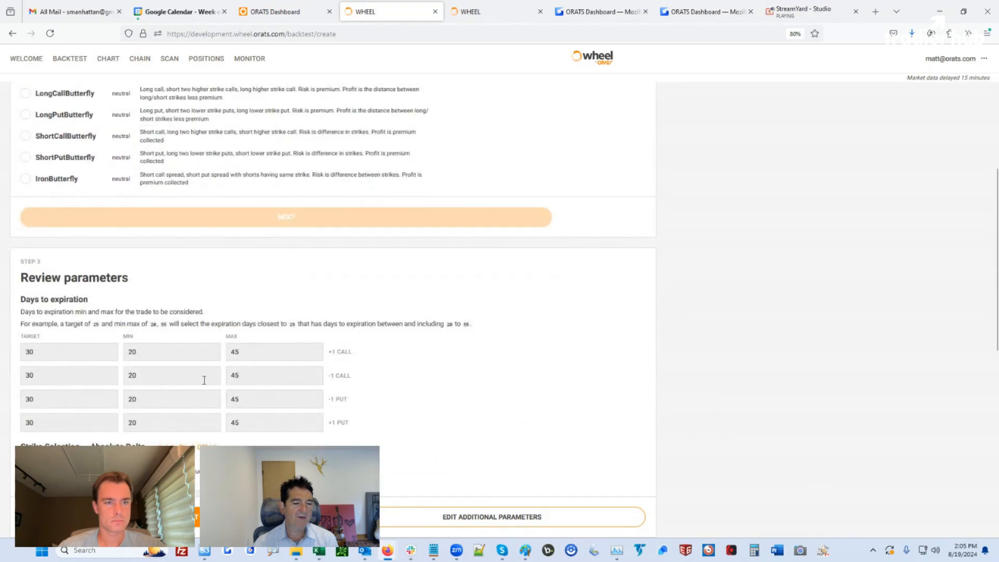
pyautogui.scroll(-2, 204, 380)
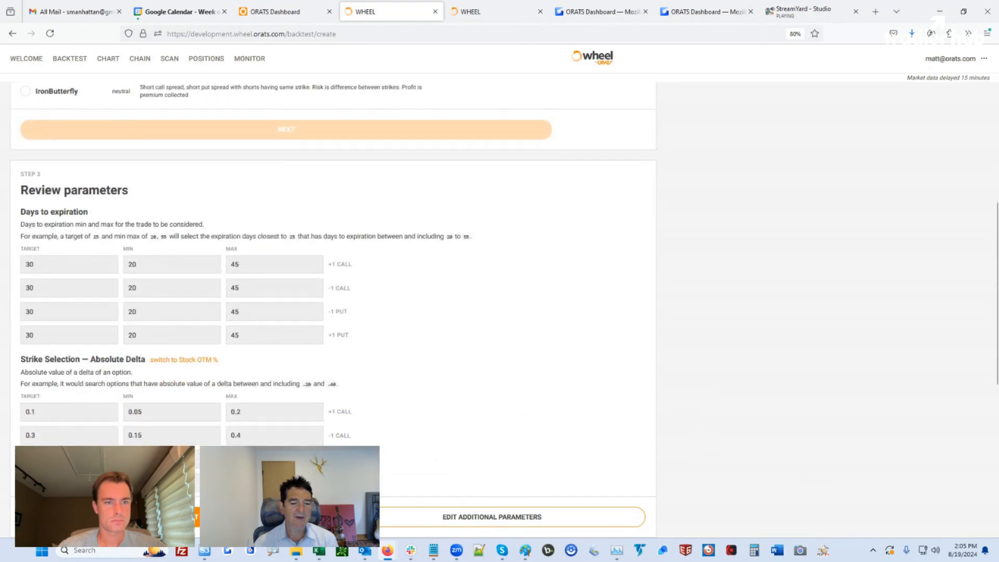
pyautogui.click(450, 522)
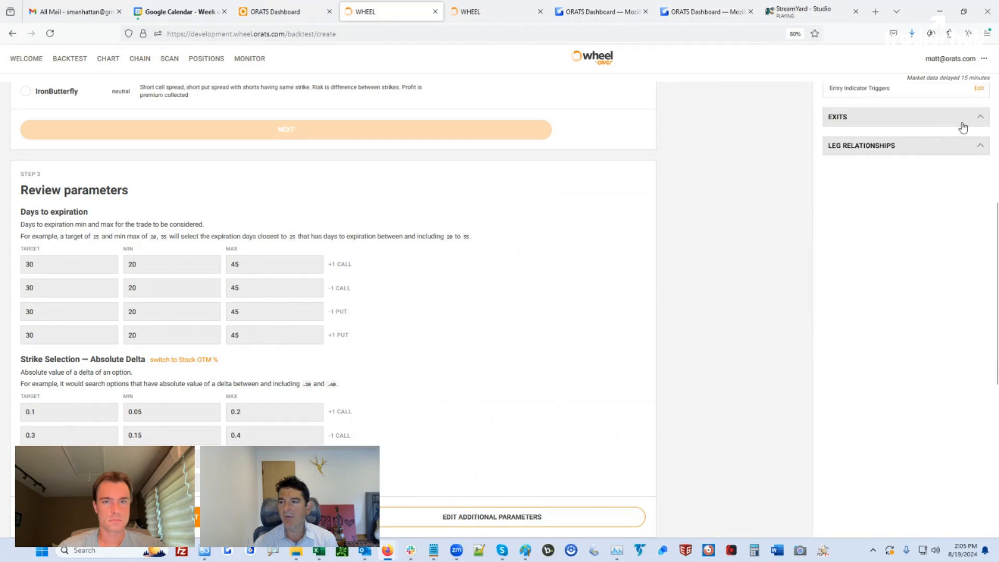
pyautogui.scroll(10, 945, 201)
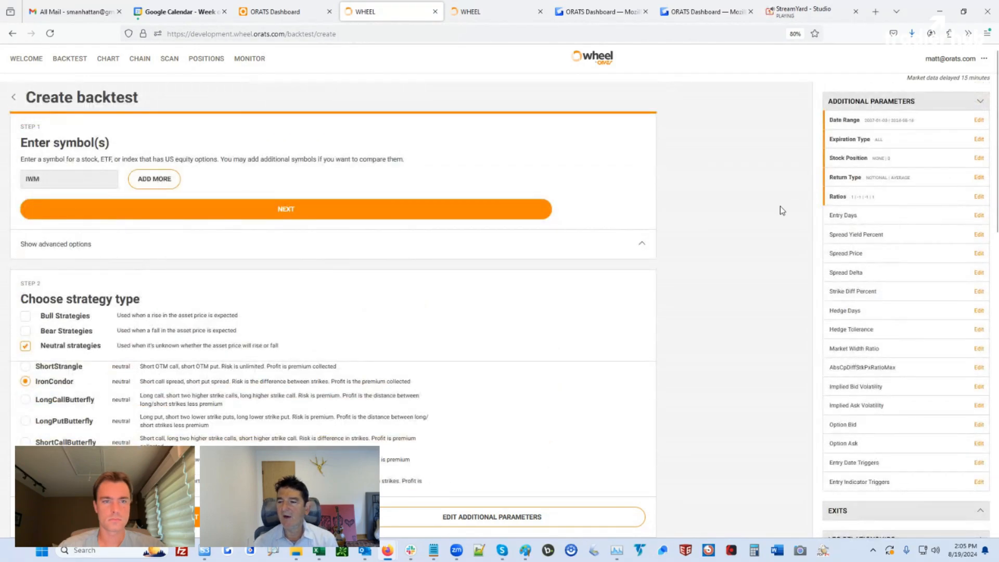
pyautogui.click(978, 197)
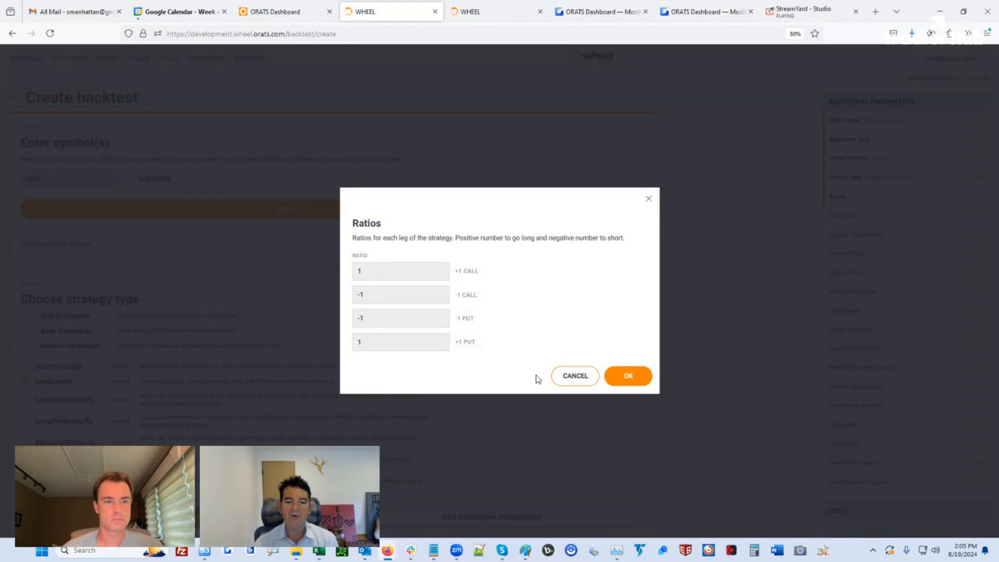
pyautogui.click(581, 381)
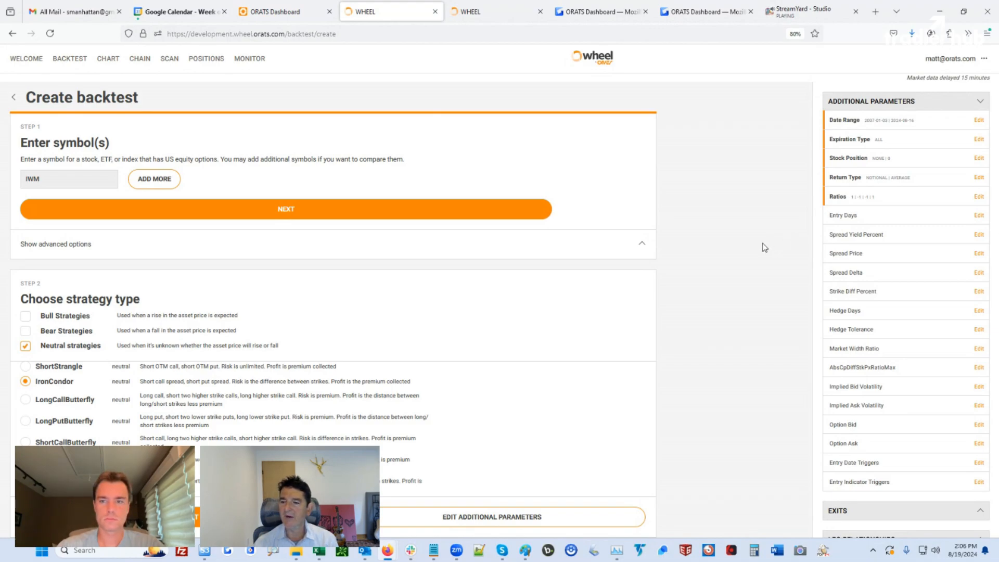
# Review the parameters under EXITS, then go back to the backtest history list
pyautogui.scroll(-3, 859, 268)
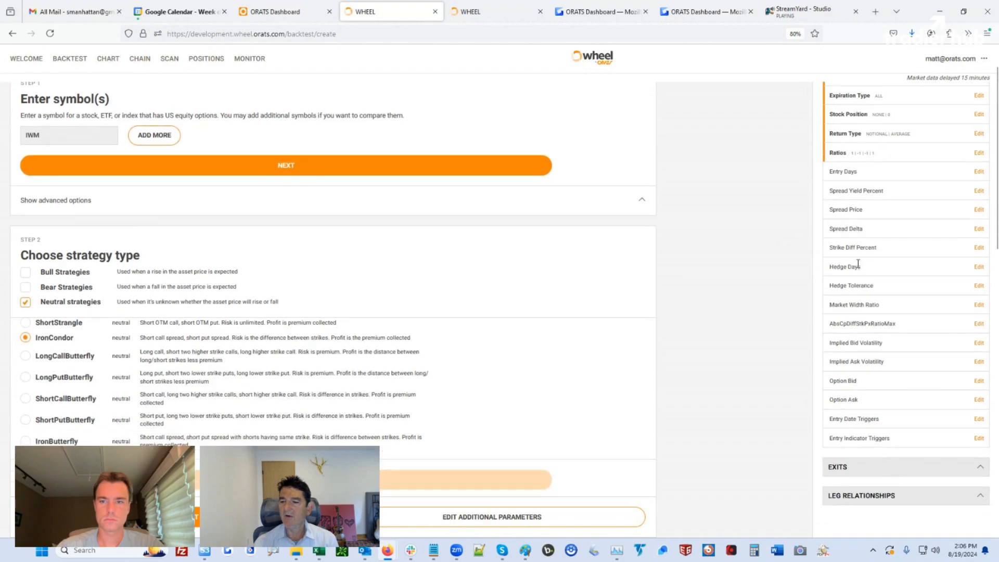
pyautogui.scroll(-1, 827, 328)
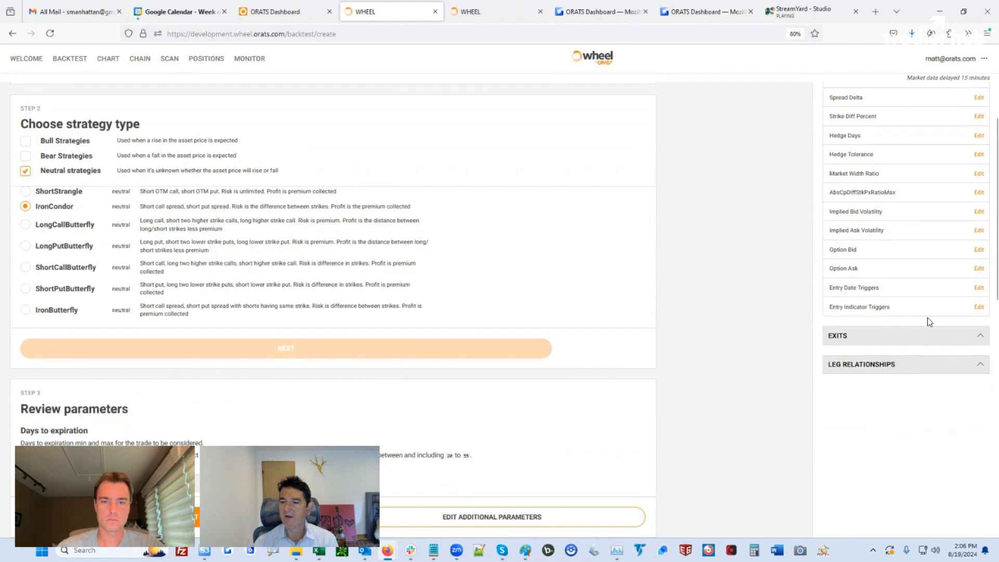
pyautogui.click(979, 337)
pyautogui.scroll(-3, 924, 334)
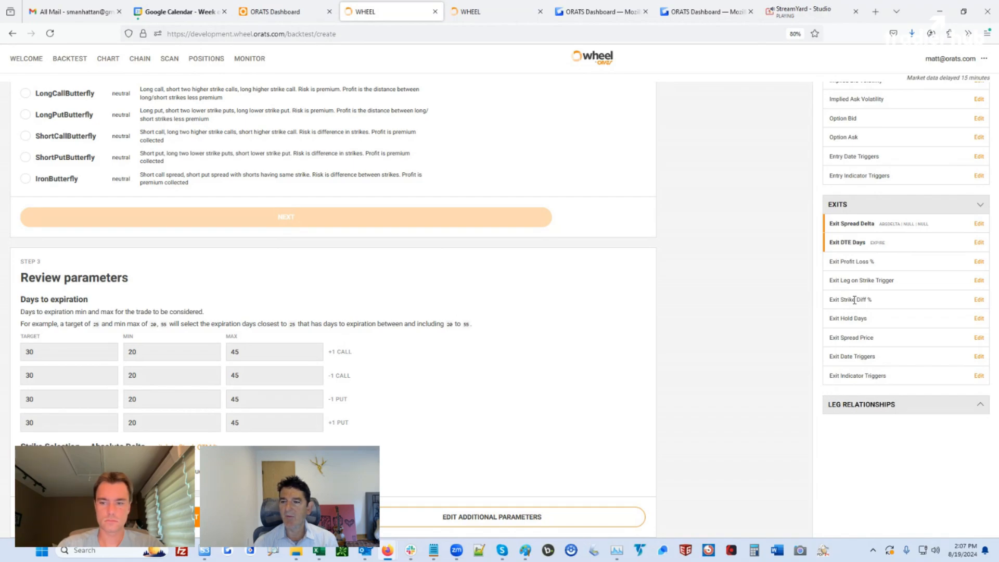
pyautogui.scroll(2, 863, 302)
pyautogui.scroll(5, 863, 302)
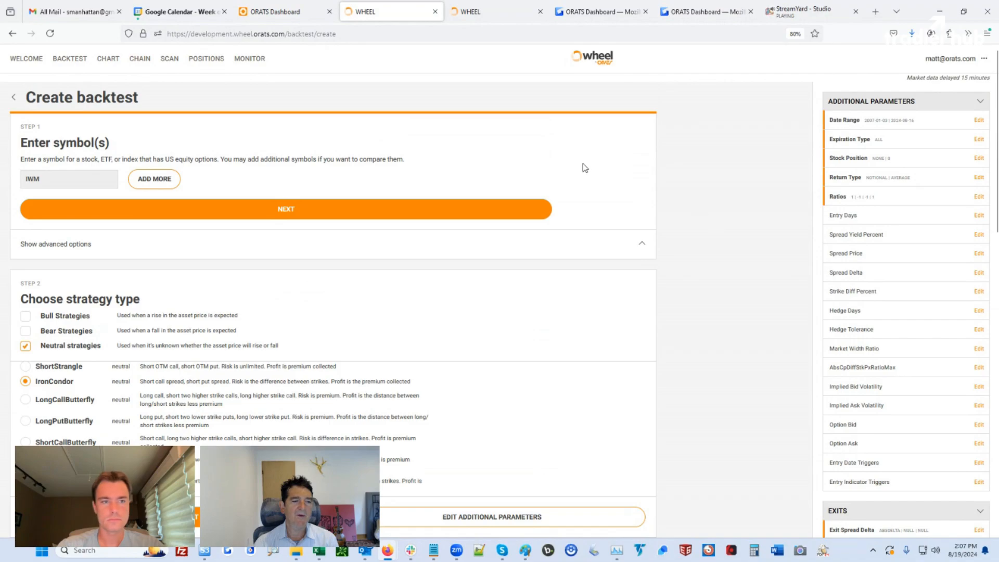
pyautogui.click(15, 100)
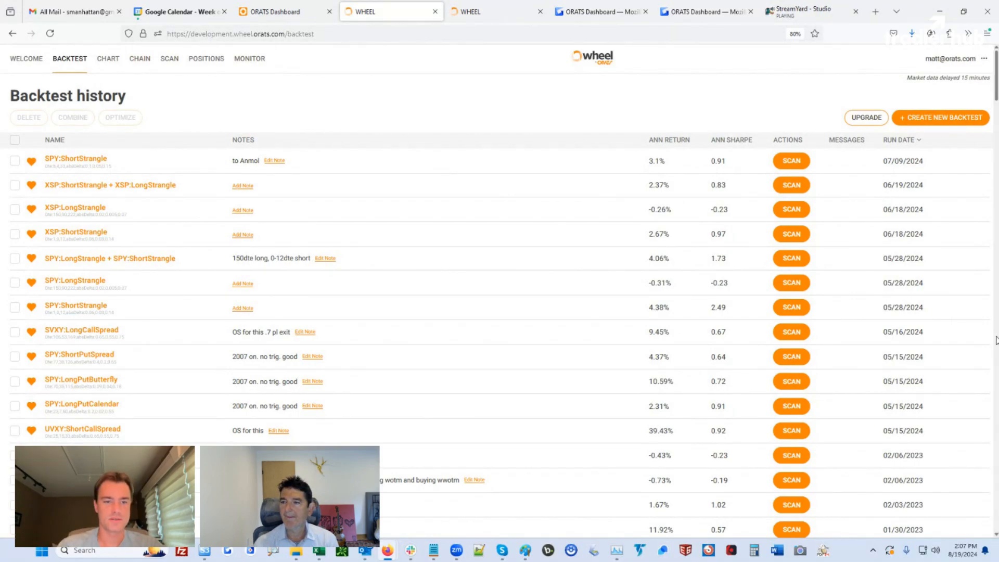
# Scroll to the recent IWM:ShortStrangle runs, then switch to the Excel indicator workbook
pyautogui.scroll(-20, 996, 340)
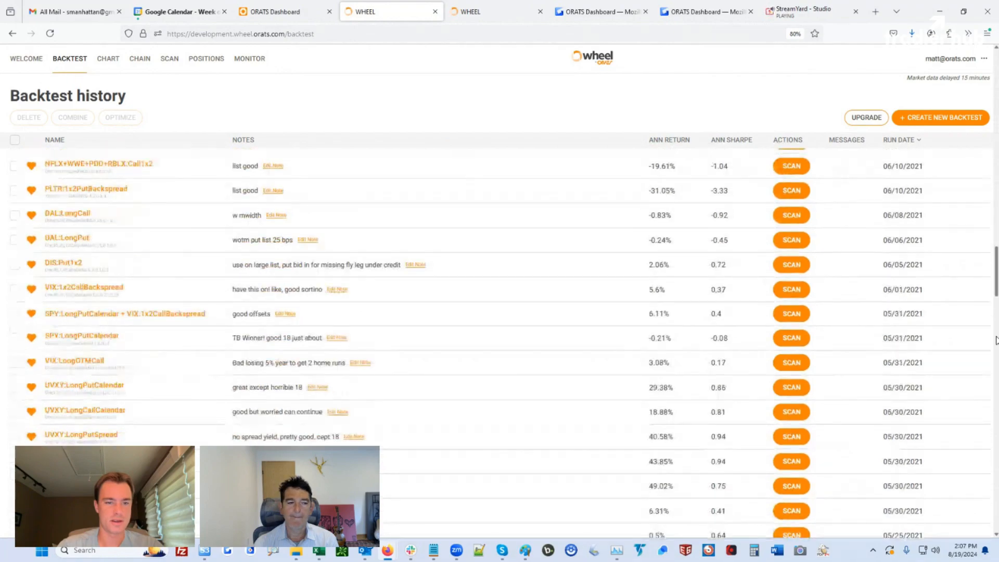
pyautogui.scroll(-10, 997, 340)
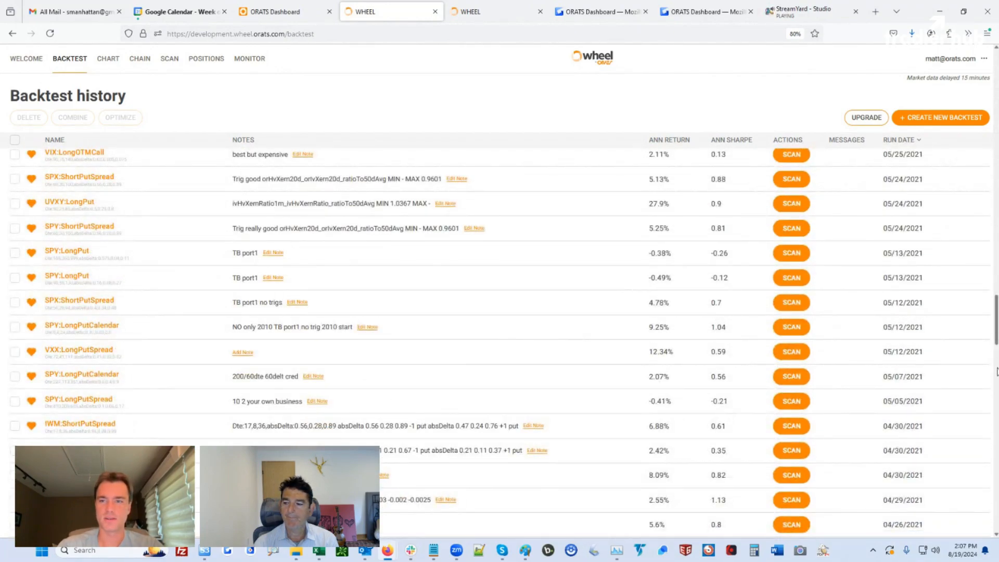
pyautogui.scroll(-10, 996, 349)
pyautogui.scroll(-4, 443, 453)
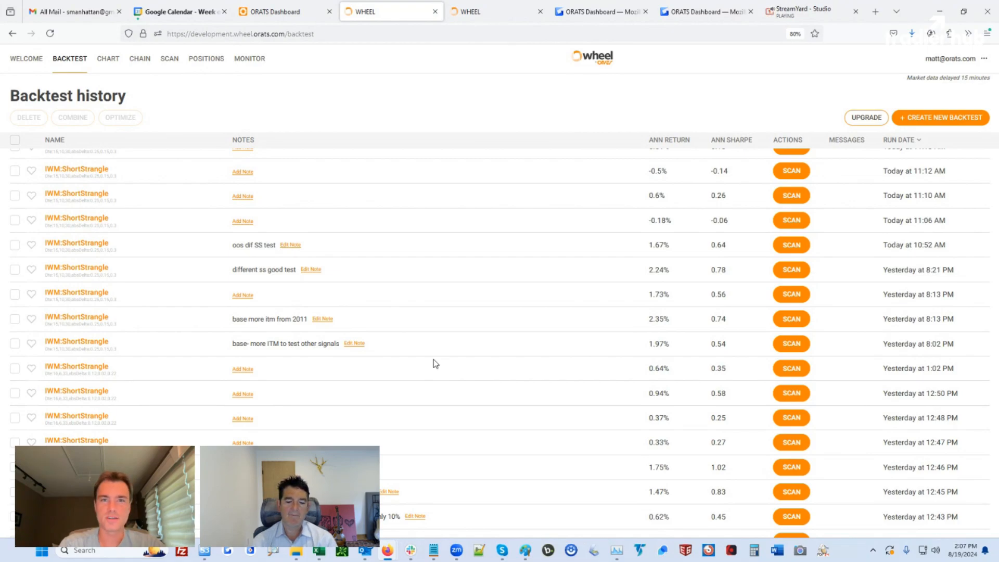
pyautogui.moveTo(319, 551)
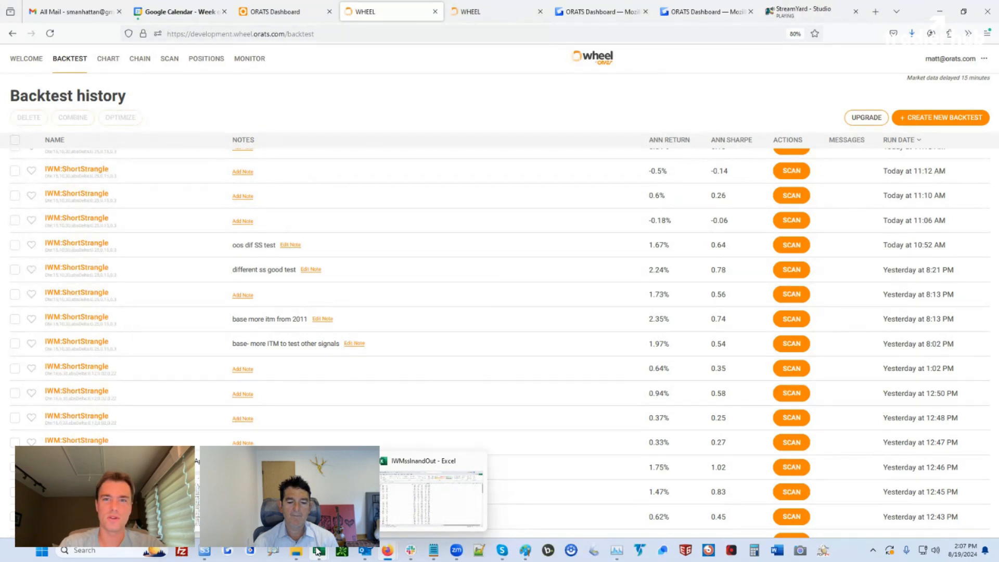
pyautogui.click(318, 551)
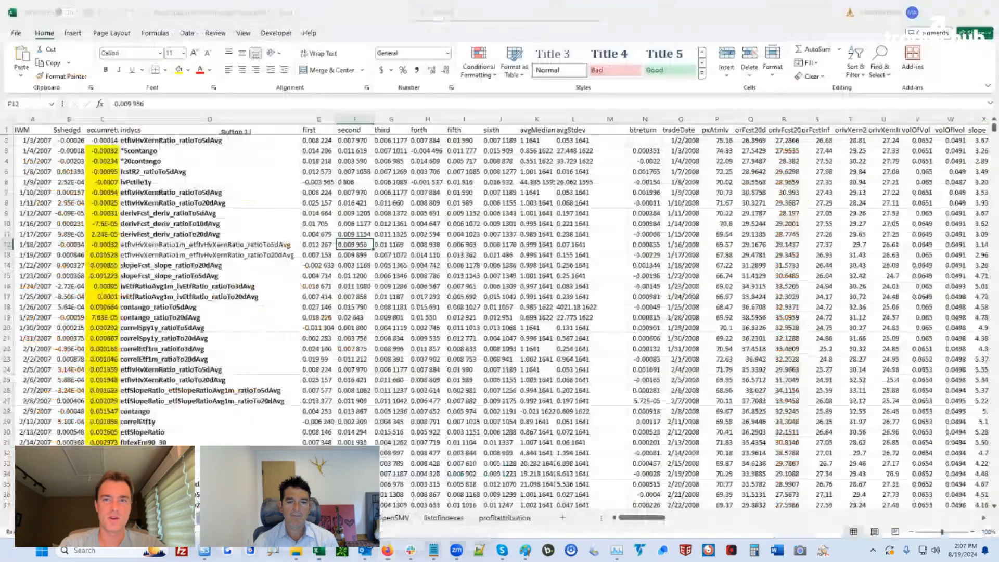
pyautogui.click(168, 141)
pyautogui.moveTo(168, 141); pyautogui.dragTo(171, 513)
pyautogui.scroll(-6, 180, 390)
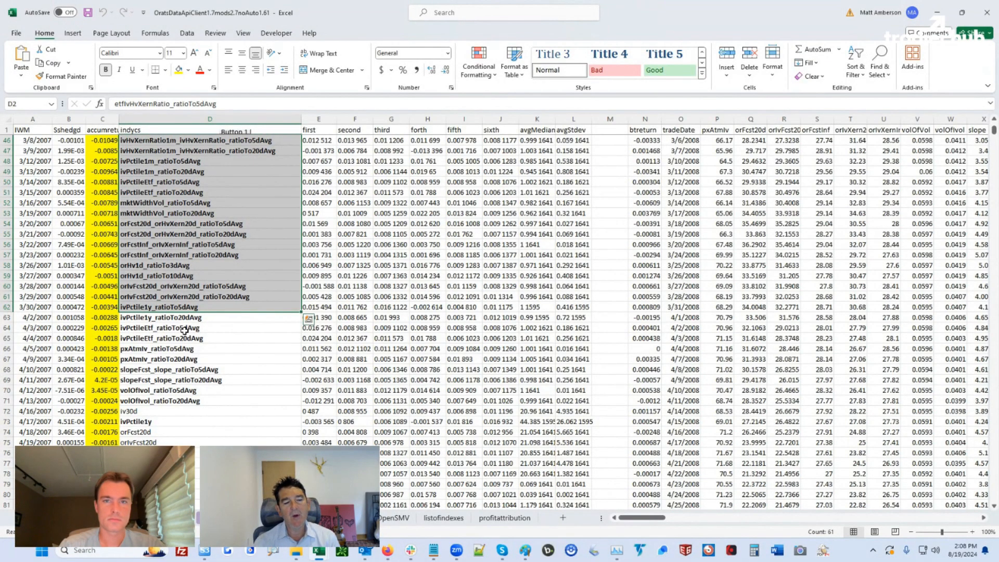
pyautogui.scroll(-5, 184, 370)
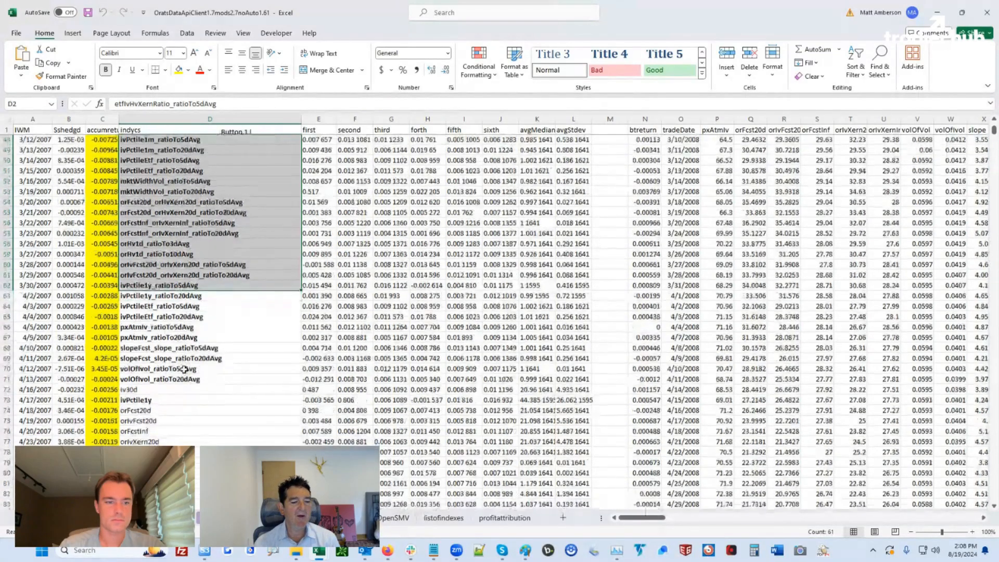
pyautogui.scroll(-10, 184, 369)
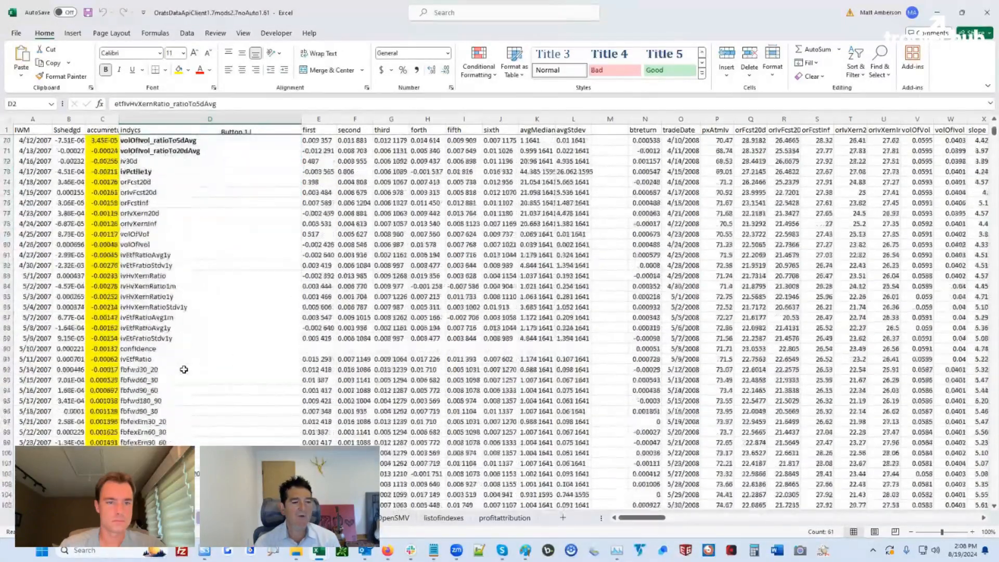
pyautogui.scroll(-5, 184, 369)
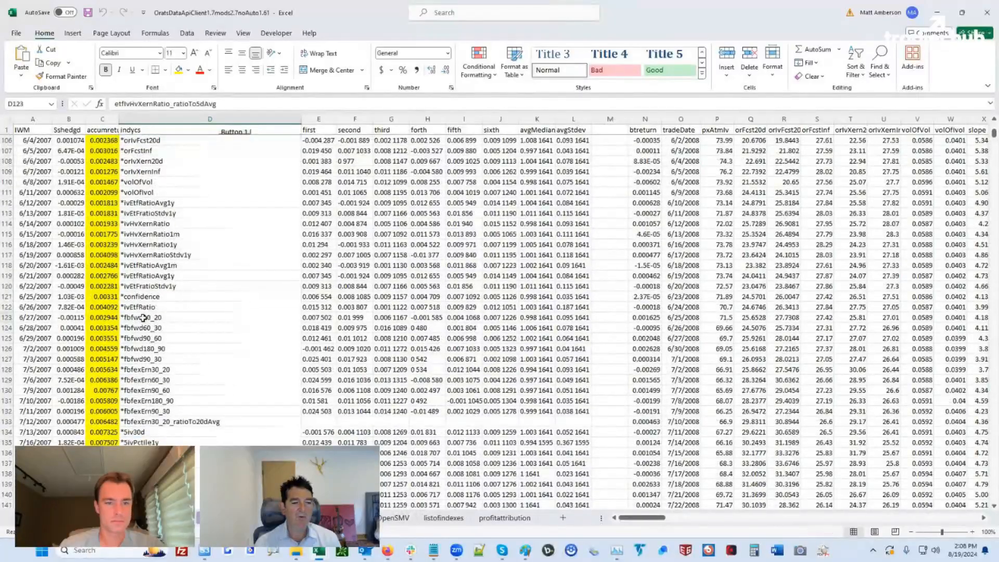
pyautogui.click(209, 317)
pyautogui.scroll(-3, 217, 349)
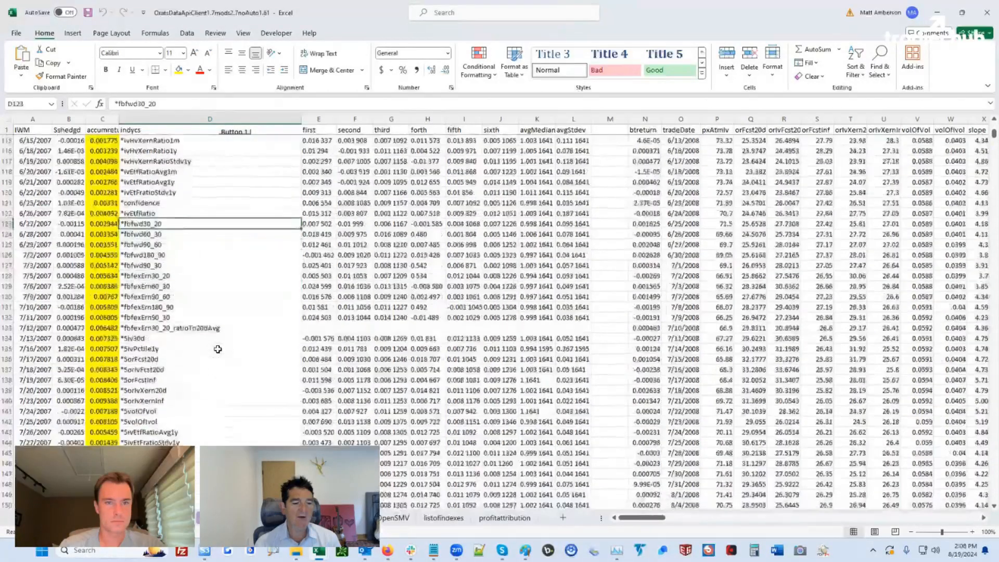
pyautogui.click(148, 369)
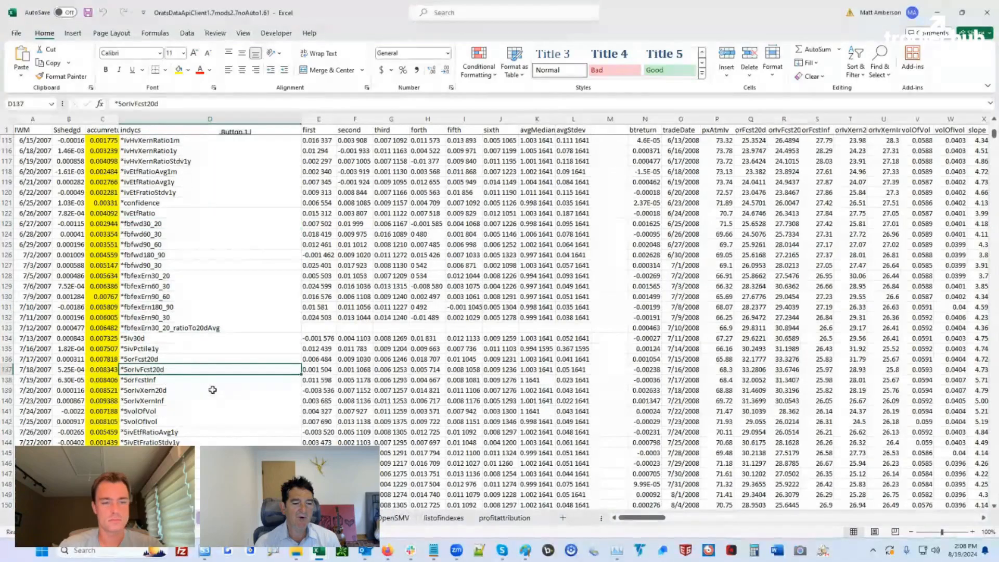
pyautogui.scroll(-5, 212, 393)
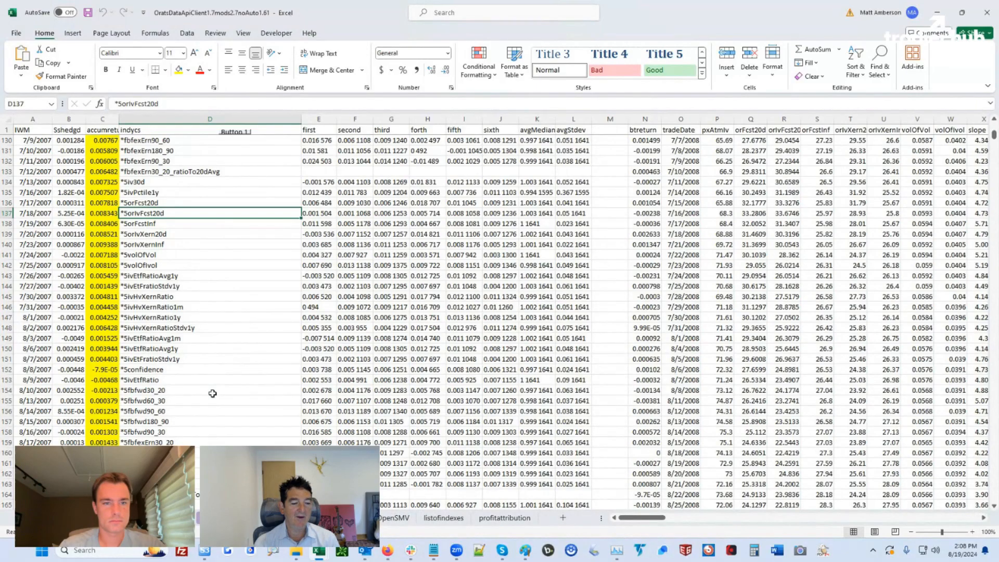
pyautogui.scroll(-12, 212, 393)
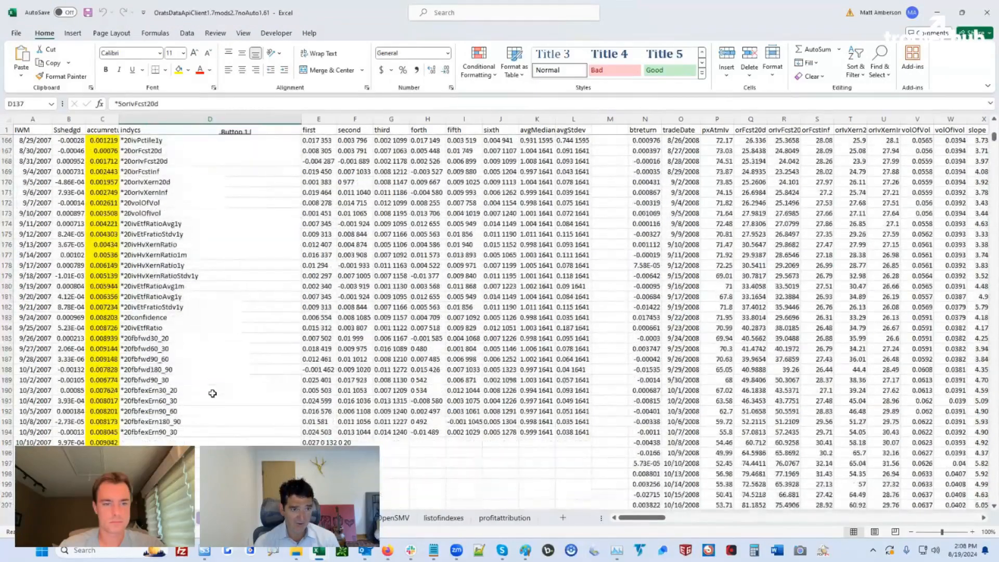
pyautogui.scroll(13, 200, 359)
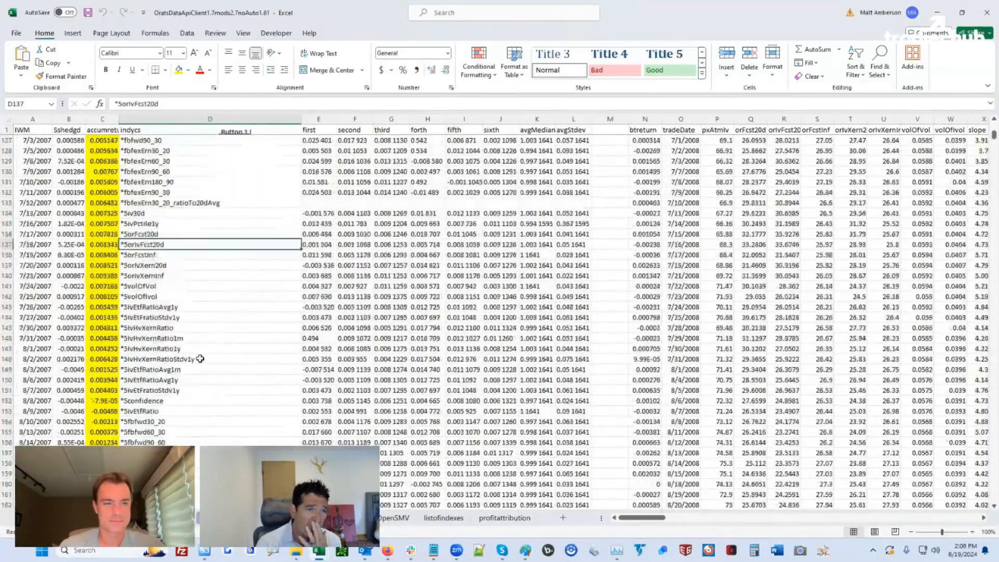
pyautogui.scroll(20, 200, 360)
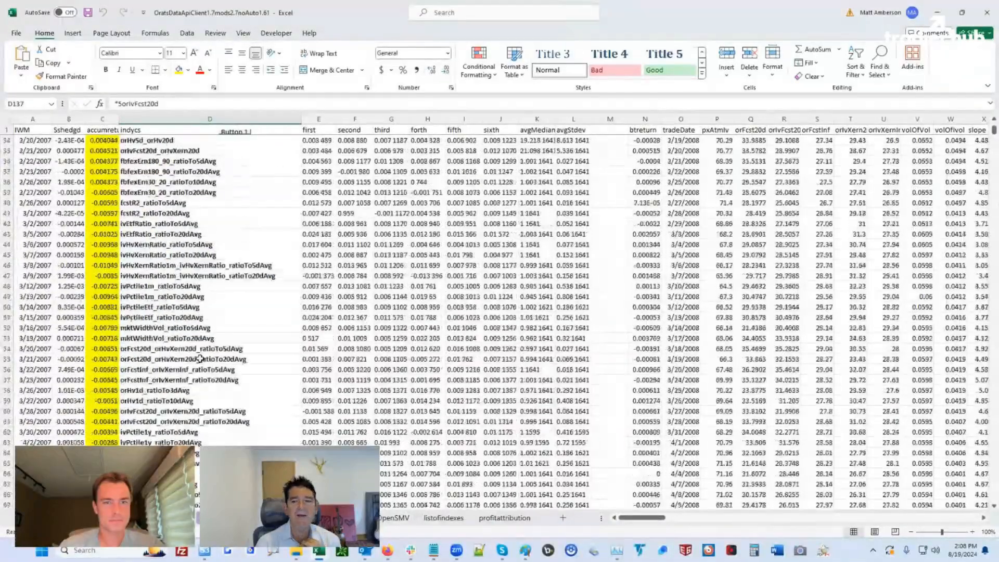
pyautogui.scroll(11, 200, 359)
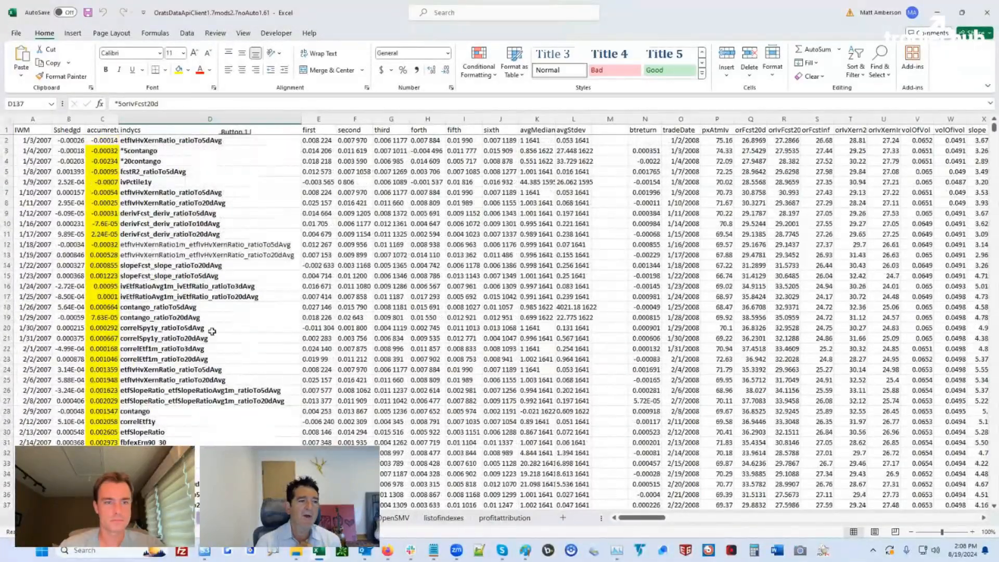
pyautogui.moveTo(32, 119); pyautogui.dragTo(69, 123)
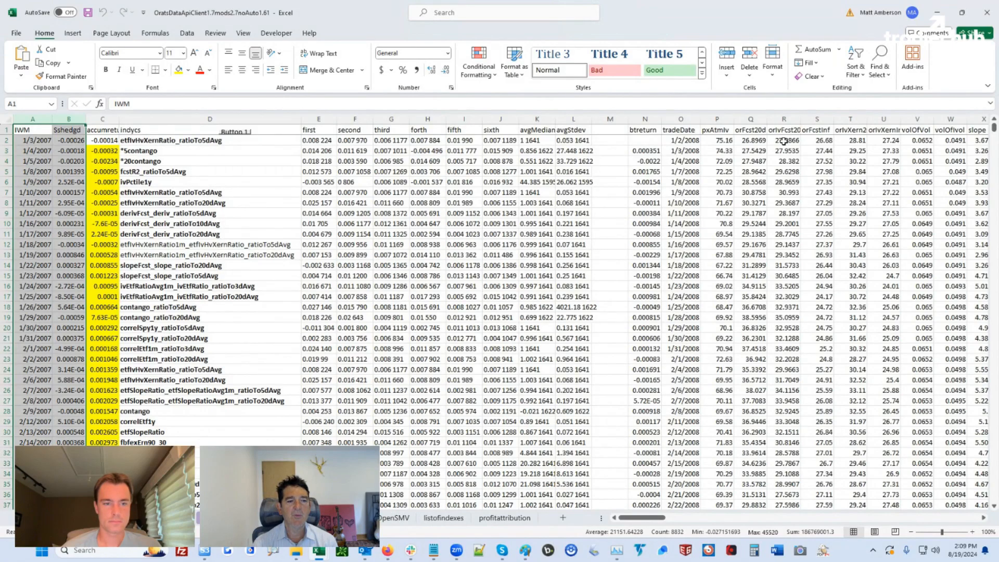
pyautogui.moveTo(410, 550)
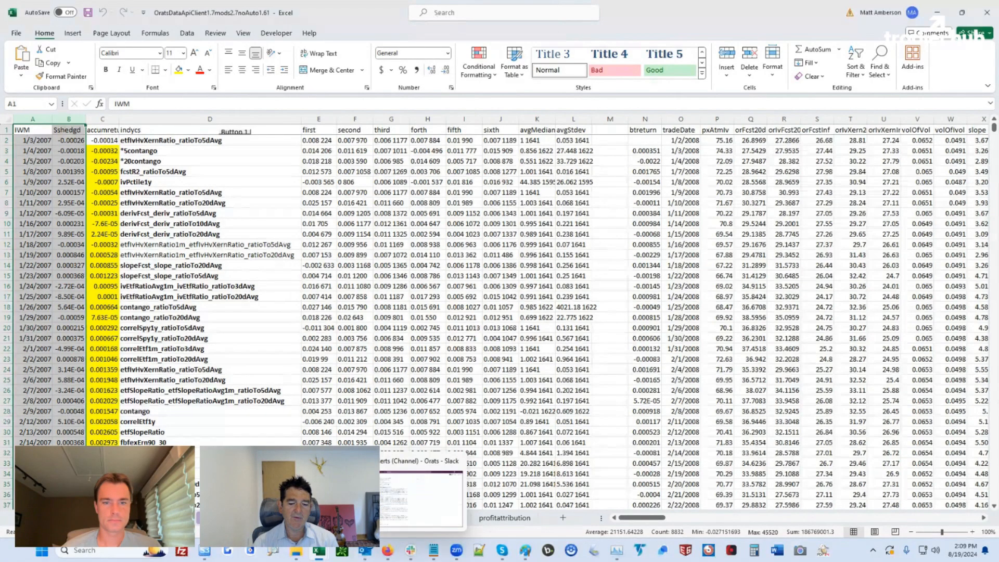
# Return to the ORATS Dashboard tab in Firefox and open SPY's Outlook under Ticker Analyzer
pyautogui.moveTo(382, 533)
pyautogui.click(387, 551)
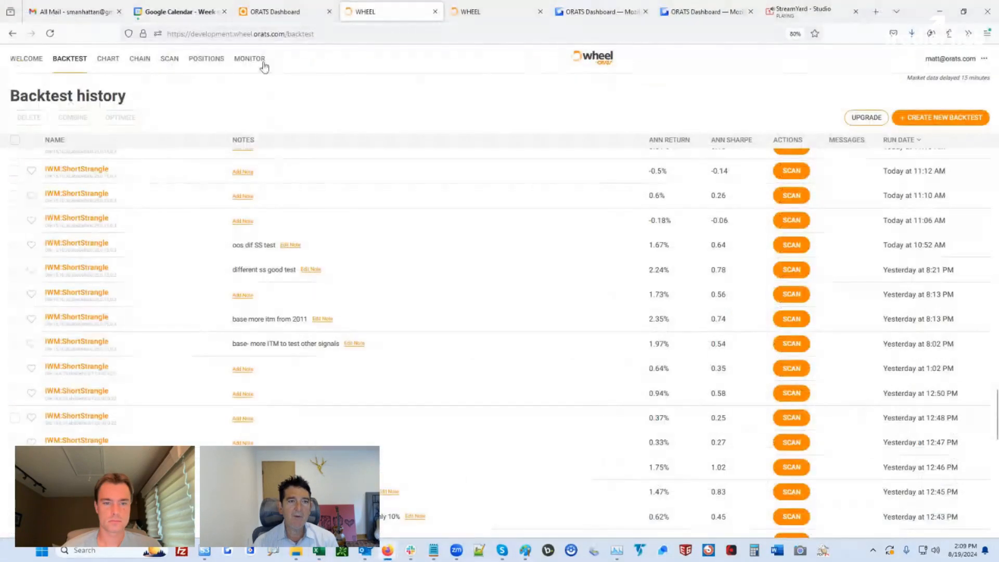
pyautogui.click(271, 12)
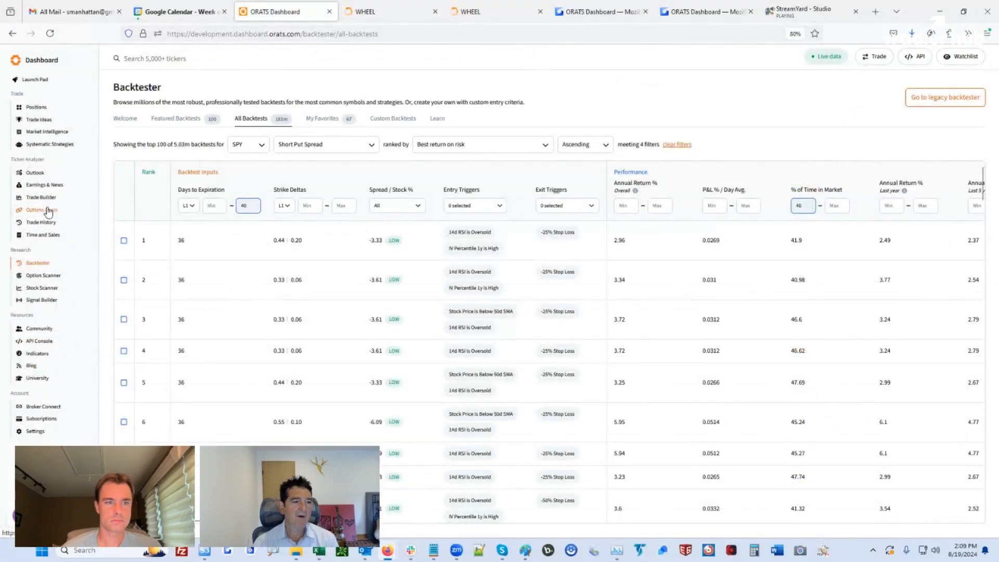
pyautogui.click(31, 173)
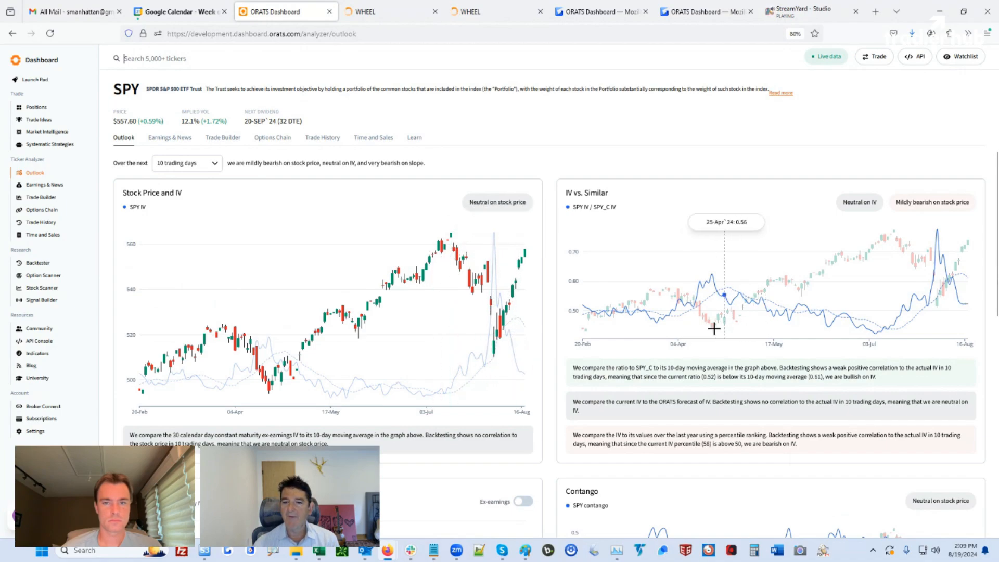
pyautogui.scroll(-2, 911, 330)
pyautogui.scroll(-5, 620, 245)
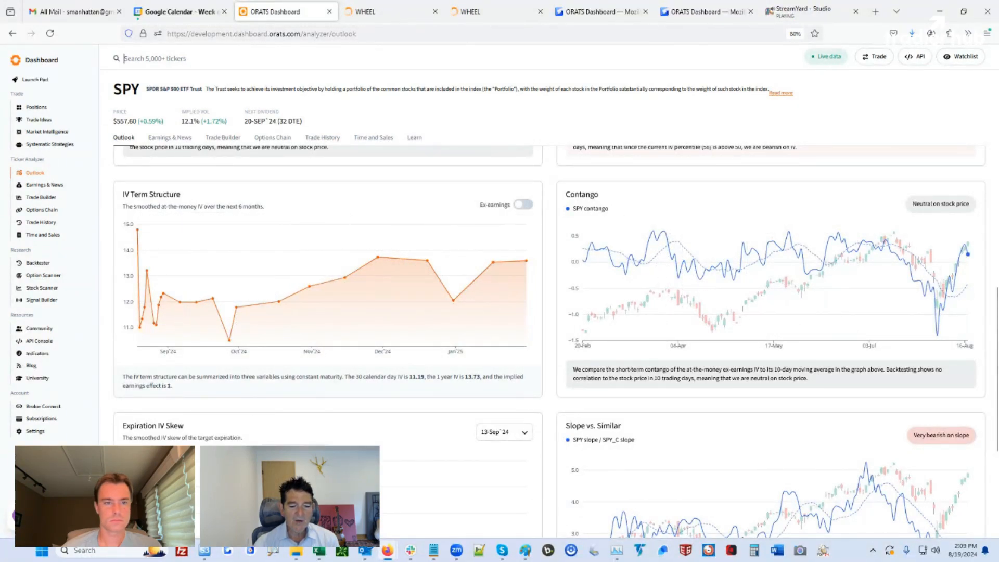
pyautogui.click(271, 554)
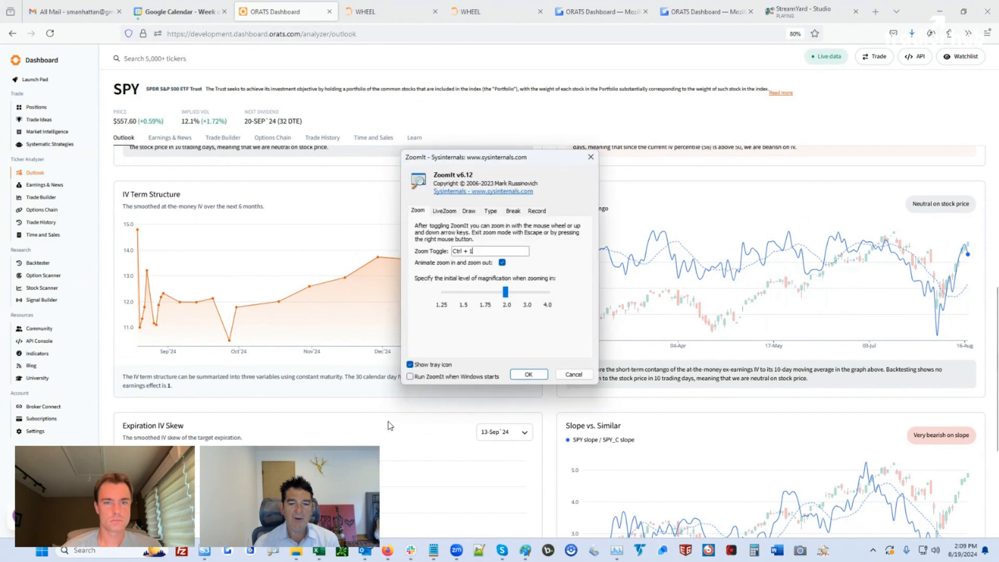
pyautogui.click(529, 372)
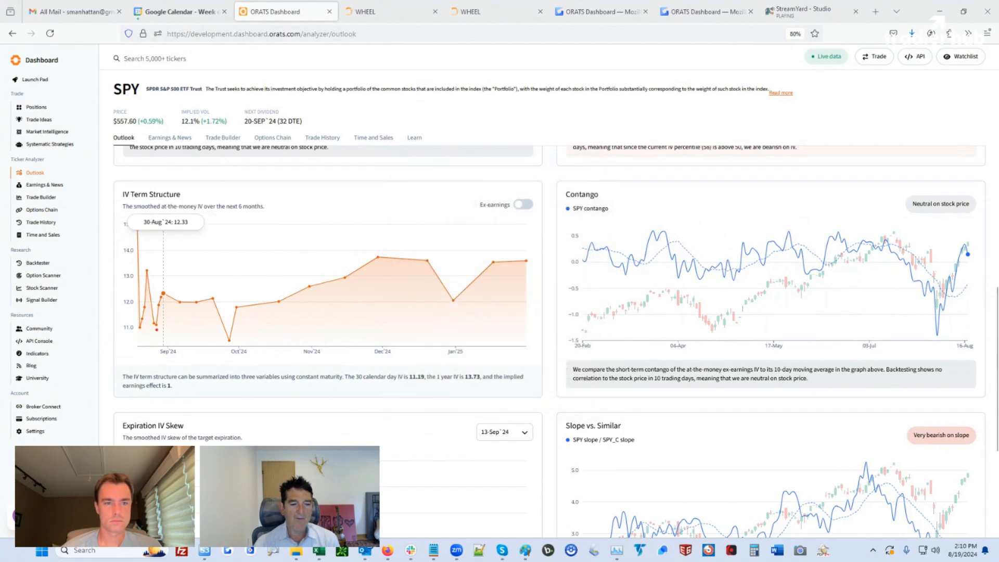
pyautogui.moveTo(151, 320)
pyautogui.mouseDown()
pyautogui.moveTo(295, 287)
pyautogui.moveTo(529, 271)
pyautogui.mouseUp()
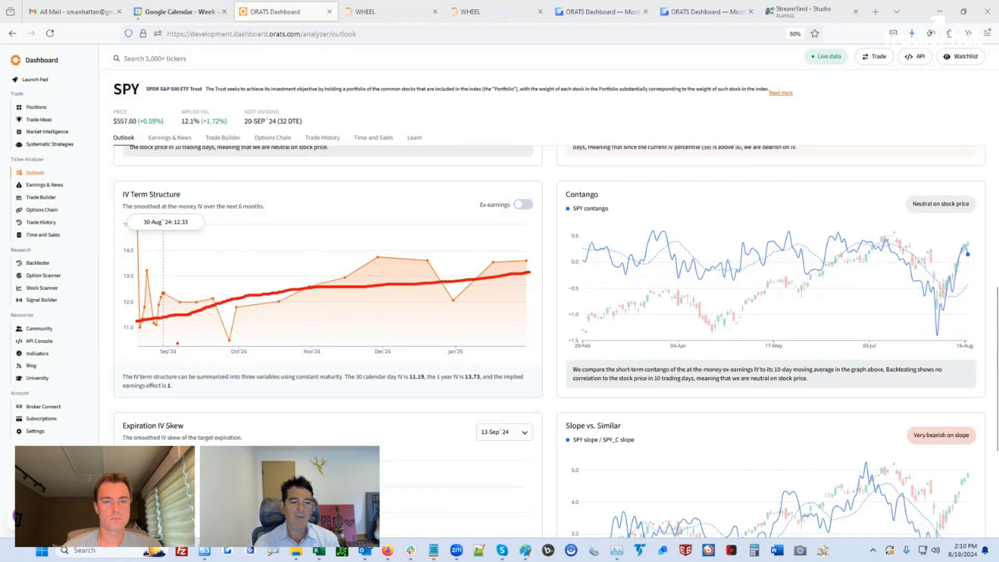
pyautogui.moveTo(178, 343)
pyautogui.mouseDown()
pyautogui.moveTo(136, 362)
pyautogui.moveTo(191, 342)
pyautogui.moveTo(474, 378)
pyautogui.mouseUp()
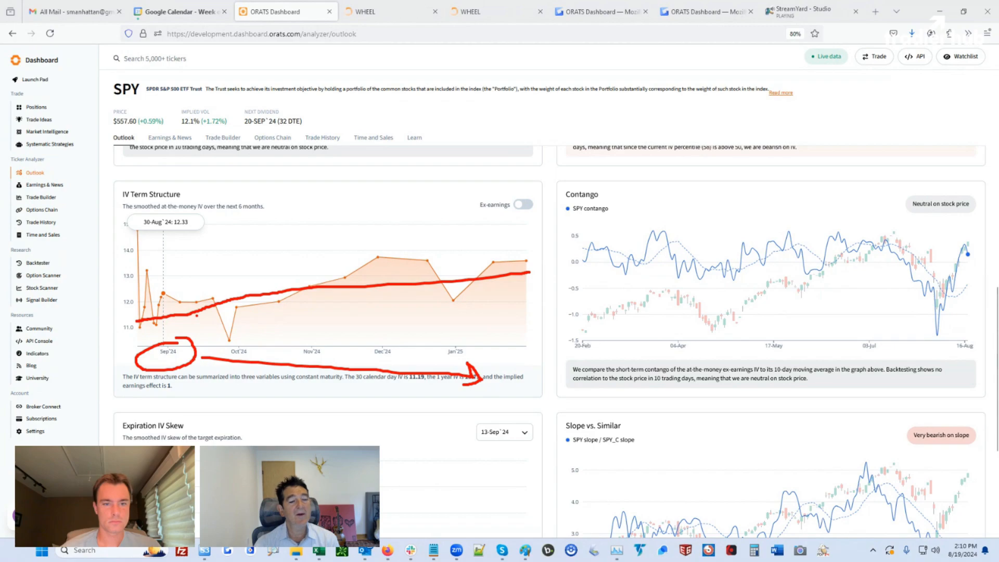
pyautogui.press('Escape')
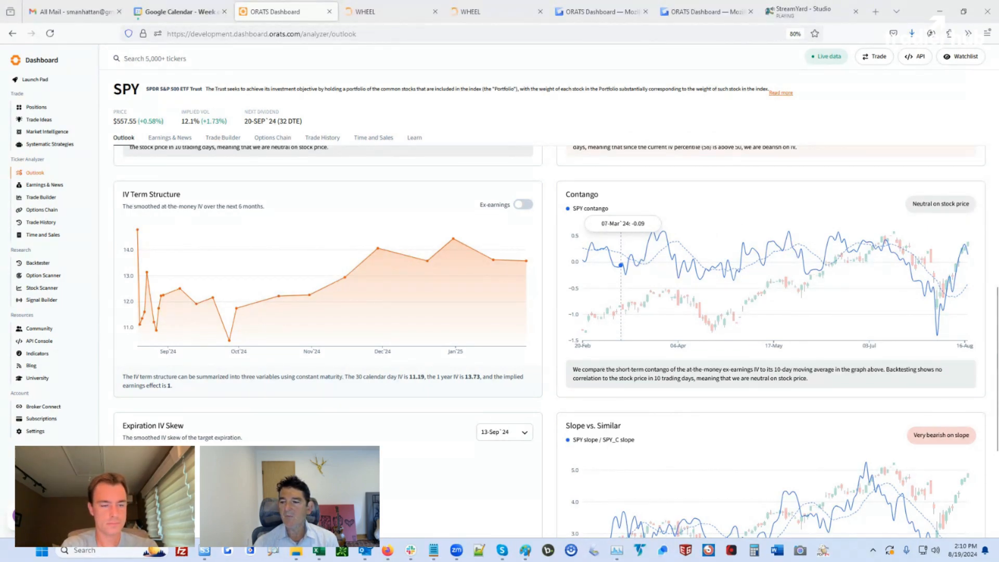
pyautogui.moveTo(885, 237); pyautogui.dragTo(944, 328)
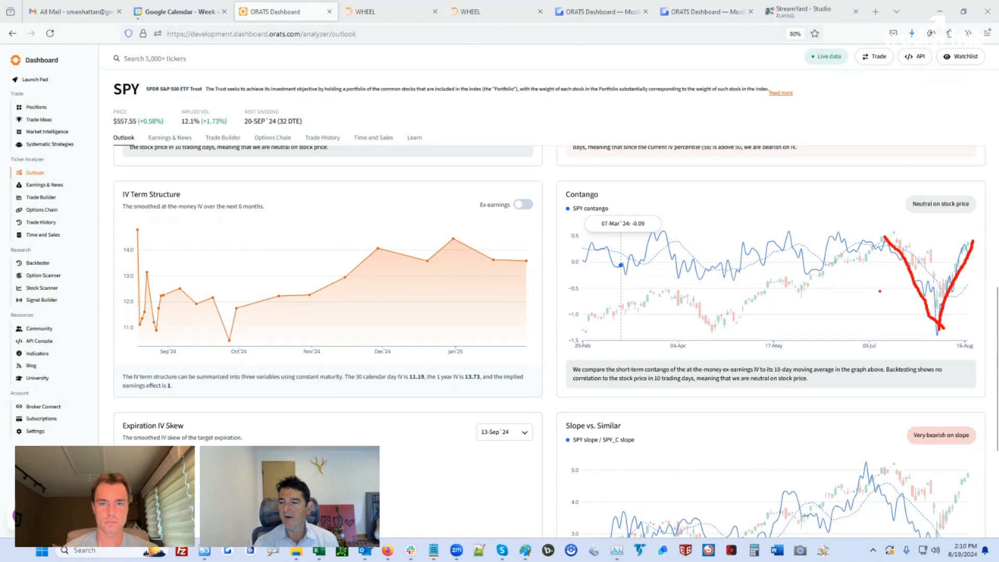
pyautogui.press('Escape')
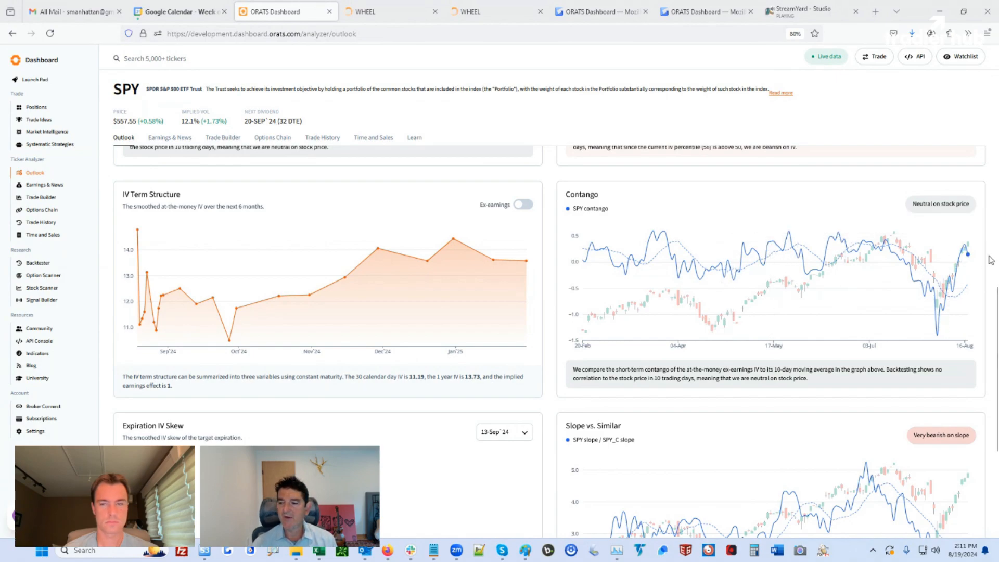
# Scroll back up SPY's Outlook page to its Stock Price and IV, IV vs. Similar and Contango charts
pyautogui.scroll(3, 984, 263)
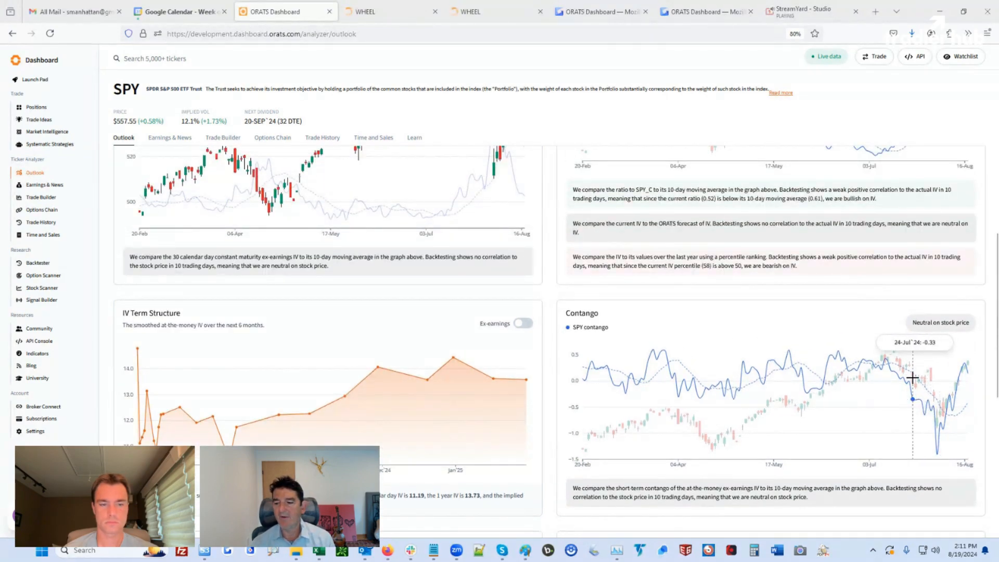
pyautogui.scroll(3, 938, 411)
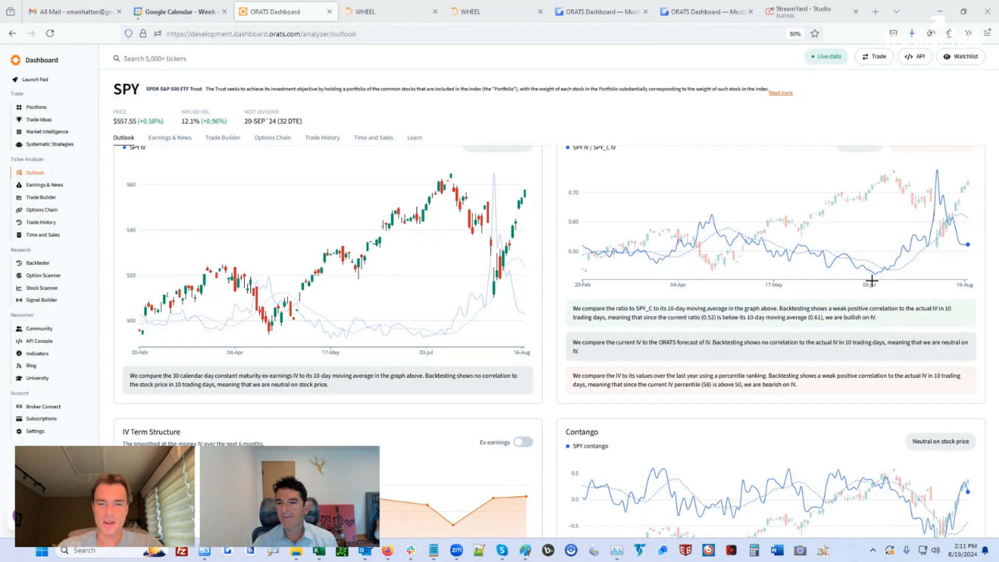
pyautogui.scroll(1, 997, 288)
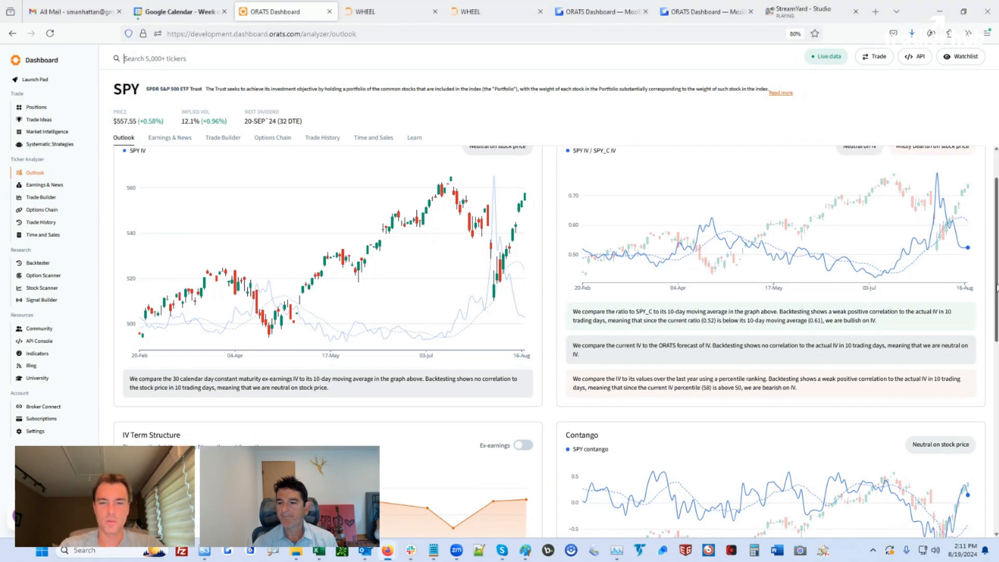
pyautogui.scroll(2, 997, 288)
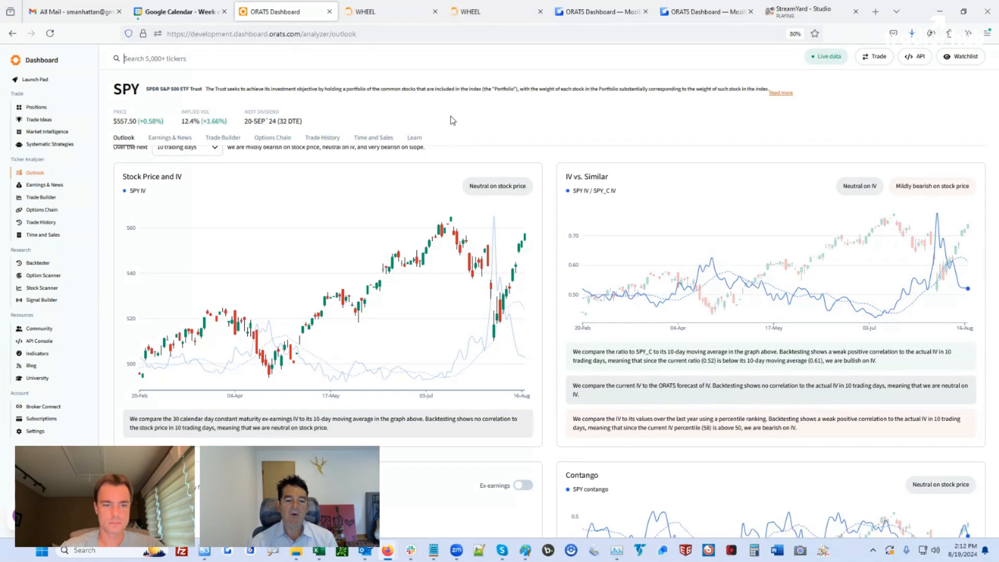
# In the indicator workbook, check Sshedgd values 1/3–1/12/2007, then select B2:B21 for their average
pyautogui.click(327, 551)
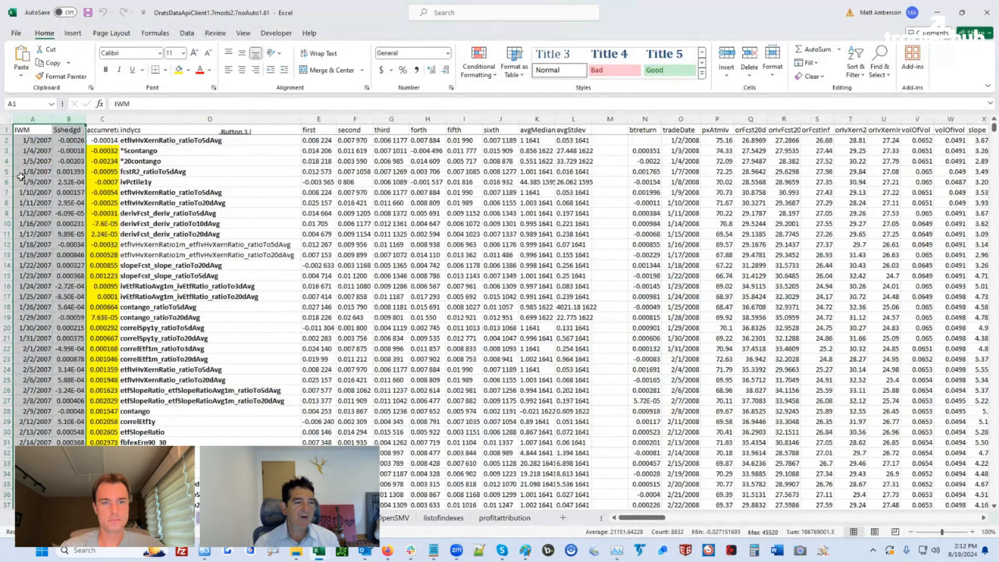
pyautogui.click(28, 140)
pyautogui.click(62, 141)
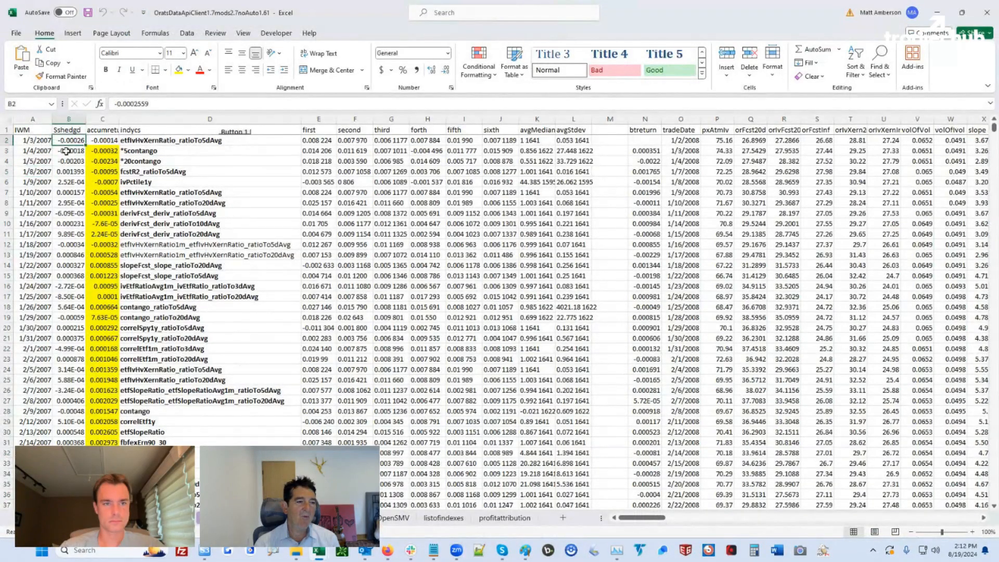
pyautogui.click(65, 151)
pyautogui.click(66, 161)
pyautogui.click(67, 173)
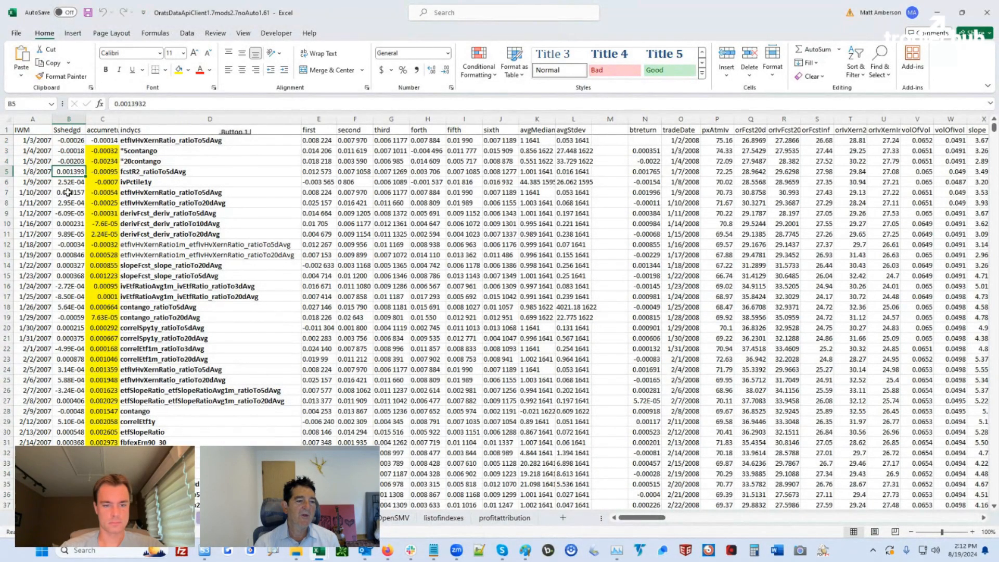
pyautogui.click(66, 183)
pyautogui.click(67, 192)
pyautogui.click(68, 204)
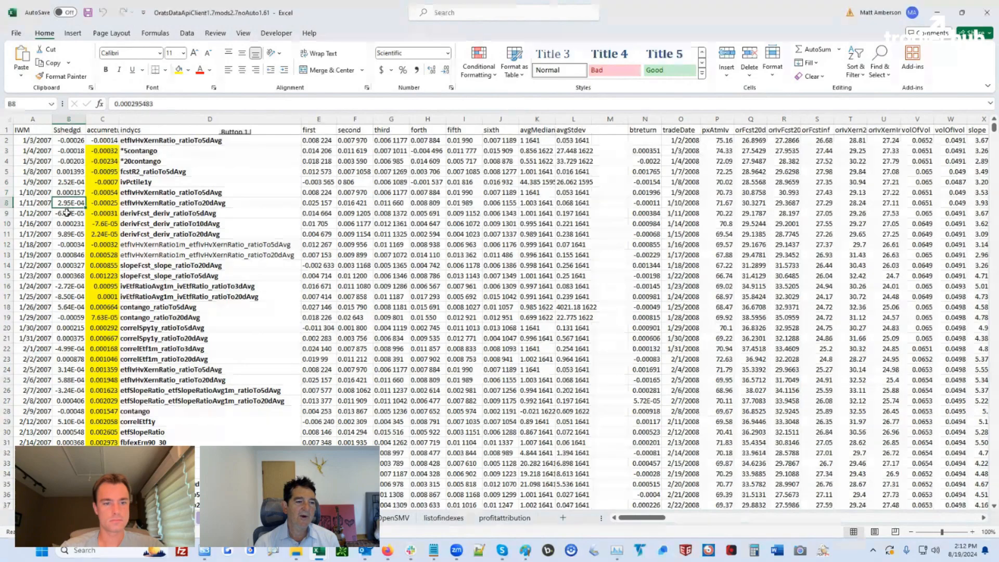
pyautogui.click(66, 213)
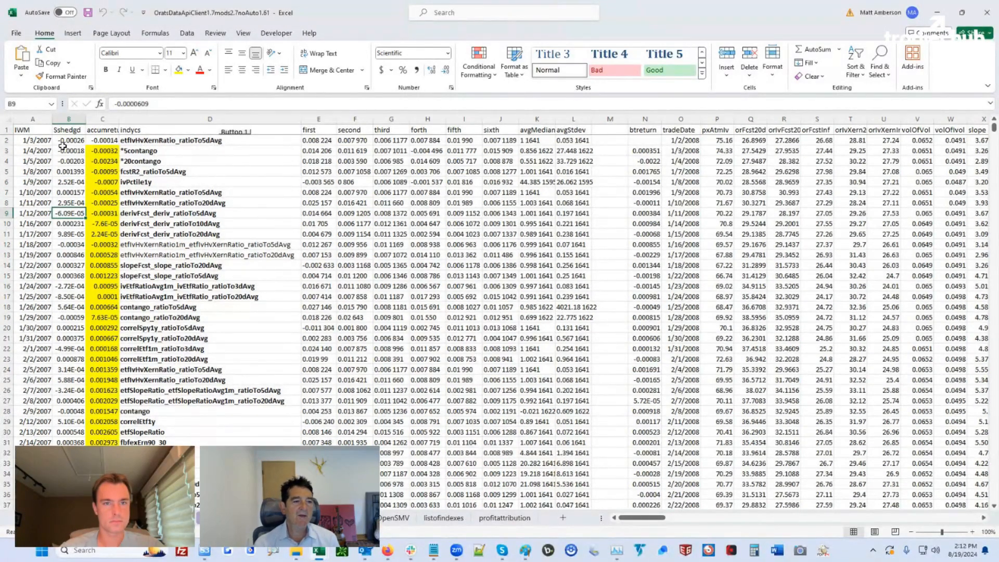
pyautogui.moveTo(63, 141); pyautogui.dragTo(68, 340)
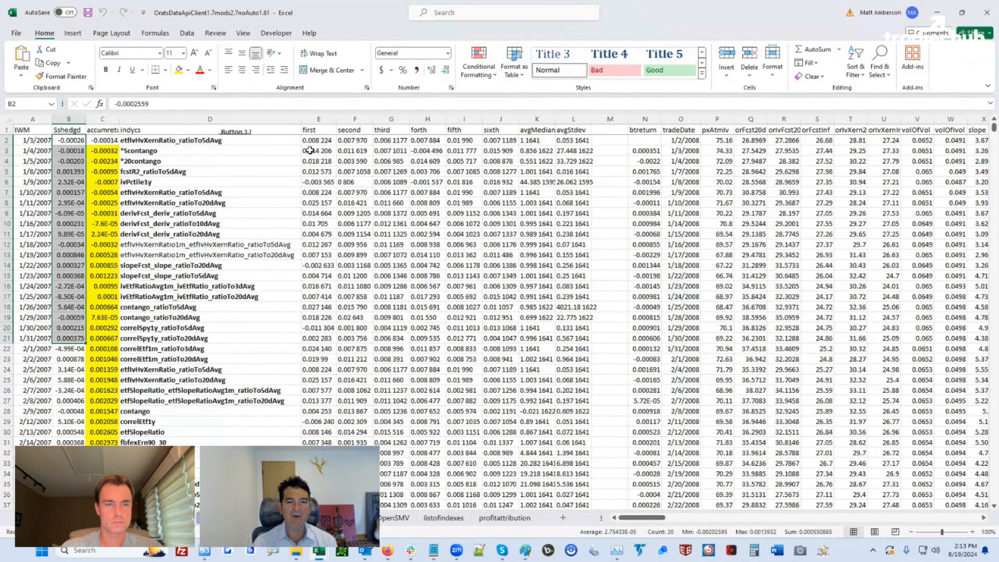
# Review the row 3 indicator values in E3 through I3, then bring up the temp signal-file folder
pyautogui.moveTo(304, 151); pyautogui.dragTo(520, 154)
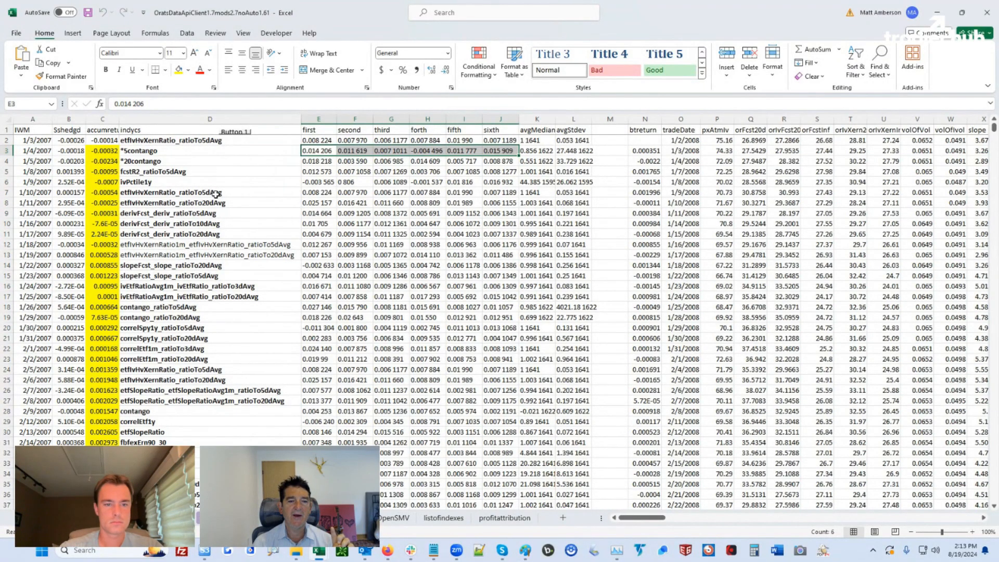
pyautogui.click(311, 149)
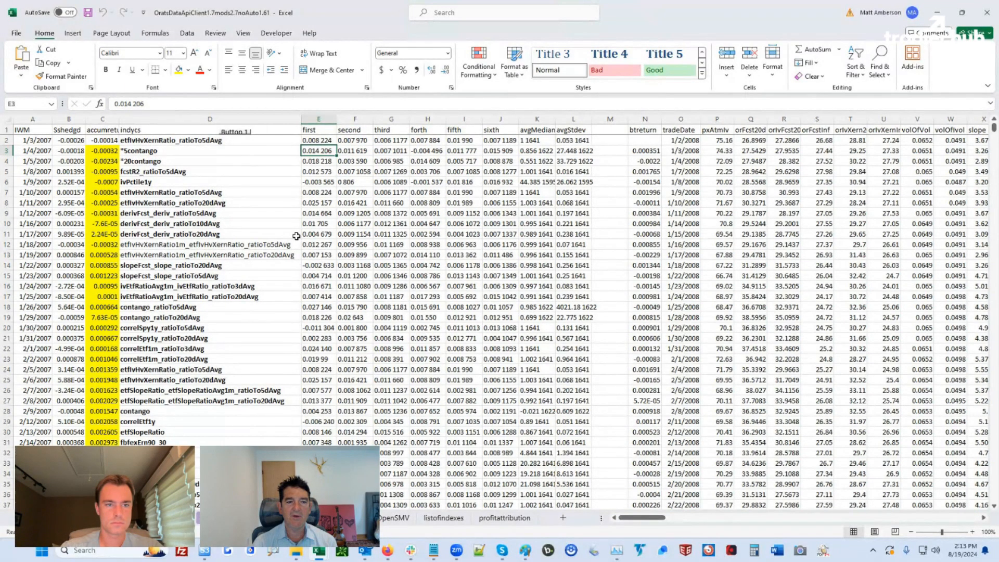
pyautogui.click(418, 152)
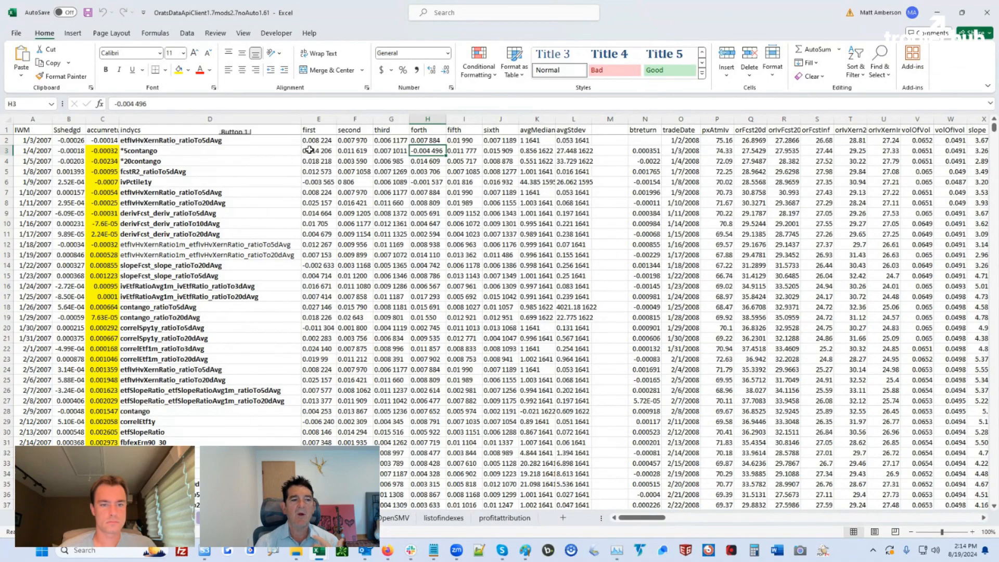
pyautogui.click(309, 151)
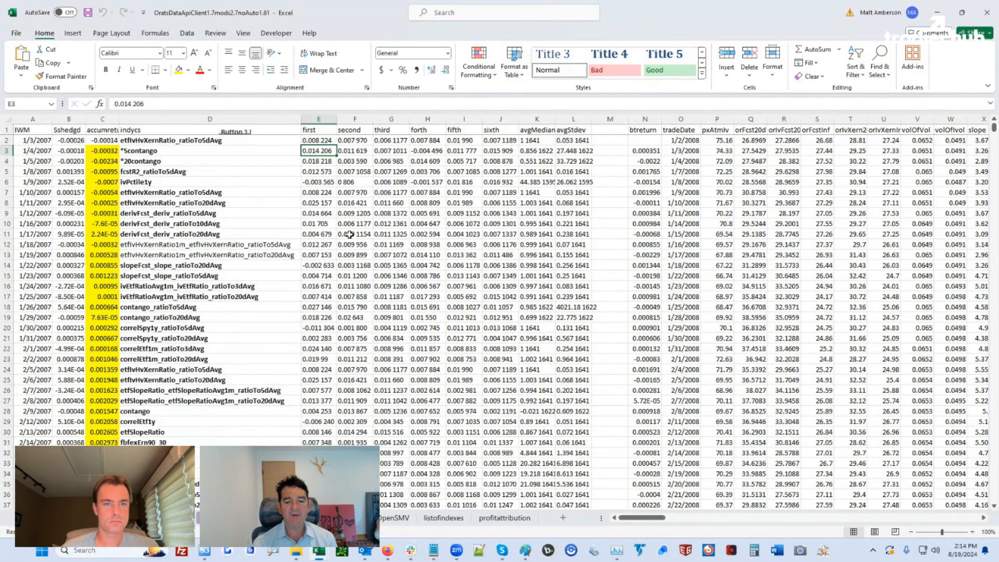
pyautogui.moveTo(433, 549)
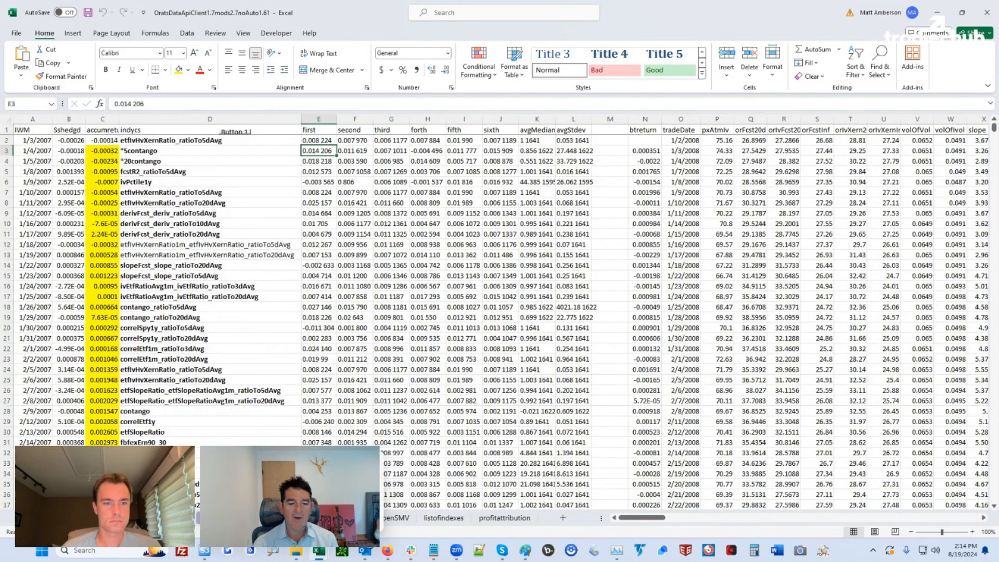
pyautogui.hotkey('alt', 'Tab')
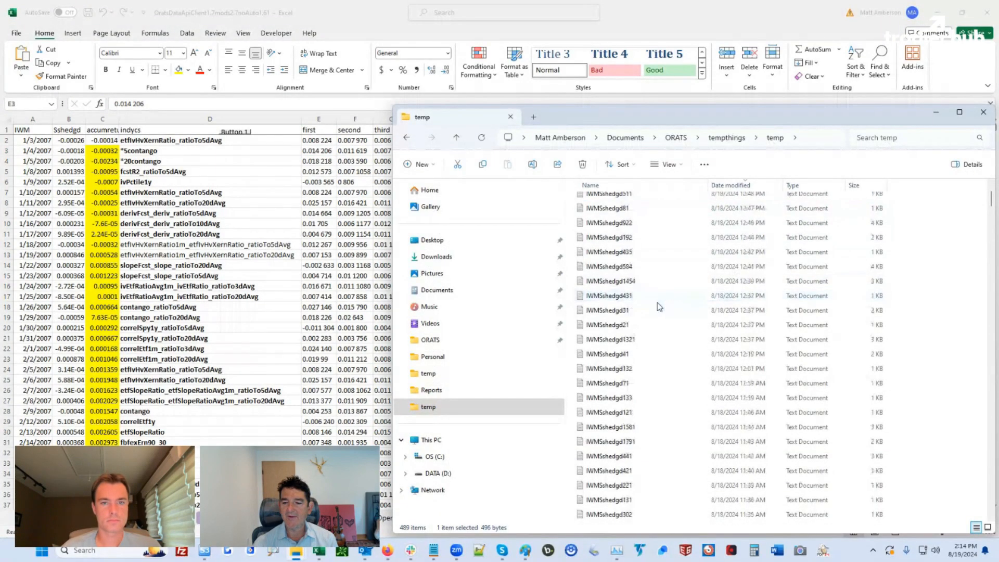
# Jump to the top of the temp folder list to reach the newest file, IWMSshedgd841
pyautogui.press('Home')
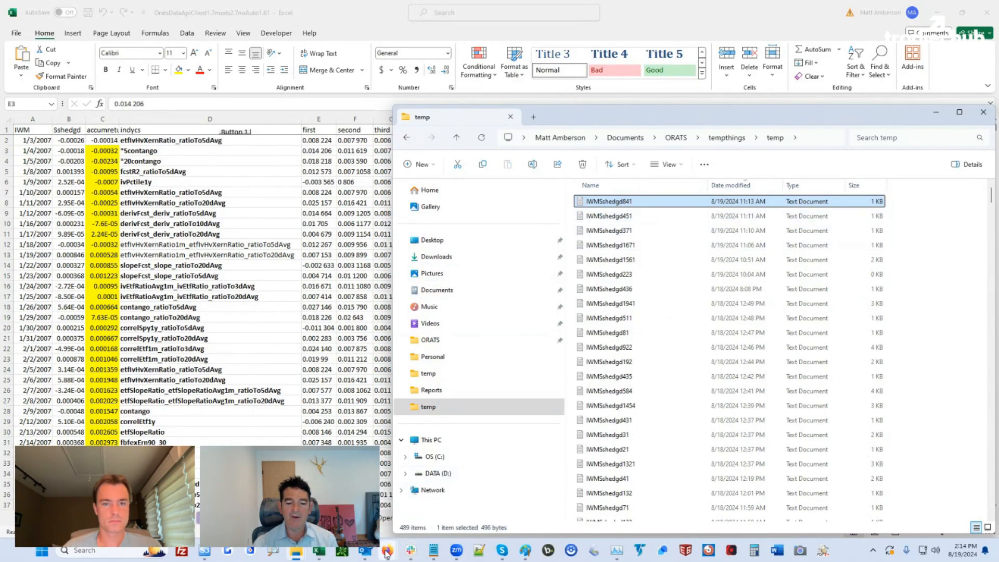
# Open IWMSshedgd841, review its first two IWM entry/exit date pairs, and close it
pyautogui.doubleClick(615, 202)
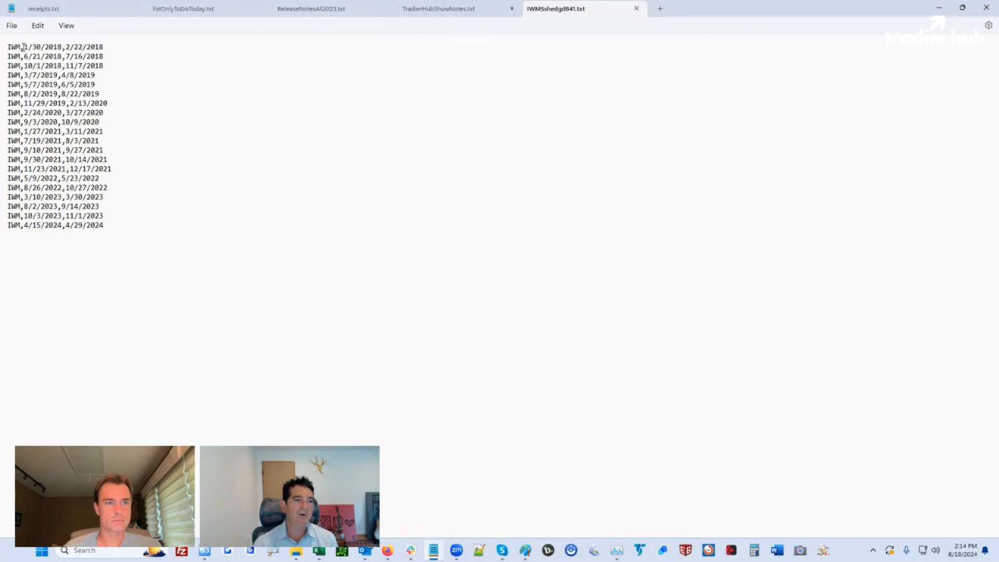
pyautogui.moveTo(24, 47); pyautogui.dragTo(107, 47)
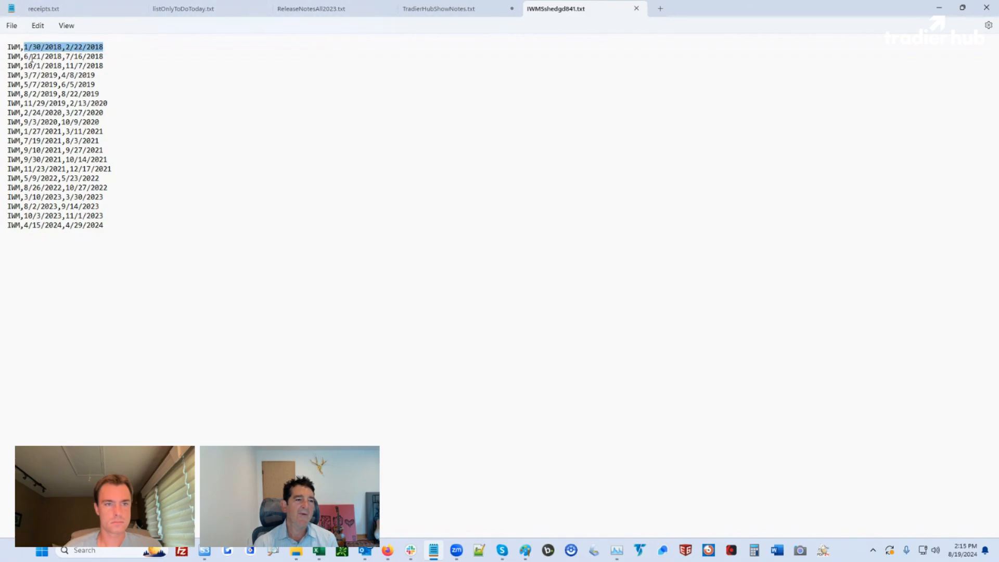
pyautogui.moveTo(26, 55); pyautogui.dragTo(105, 56)
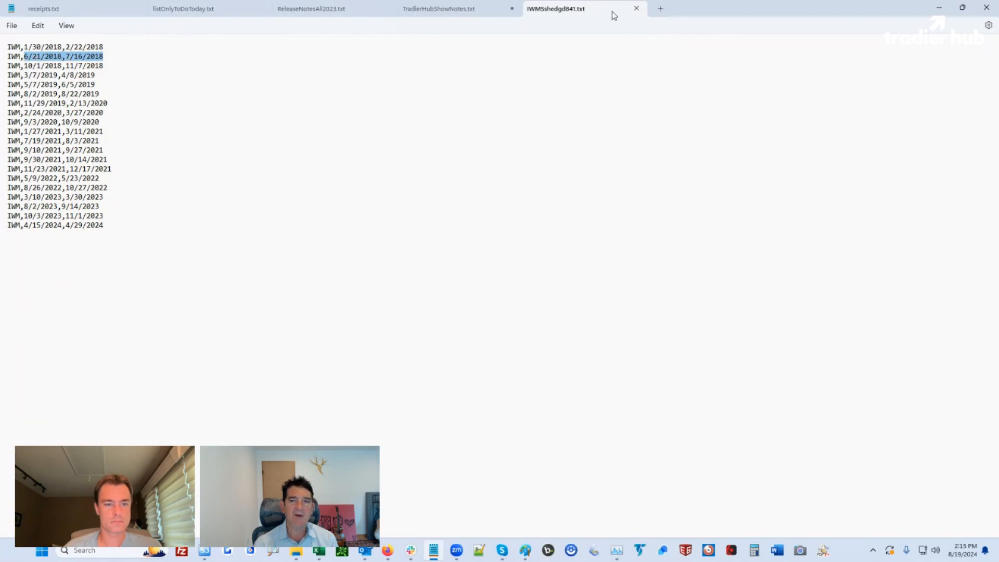
pyautogui.click(637, 11)
# Reopen an earlier IWM:ShortStrangle backtest in ORATS Wheel and edit its settings for a new run
pyautogui.click(940, 7)
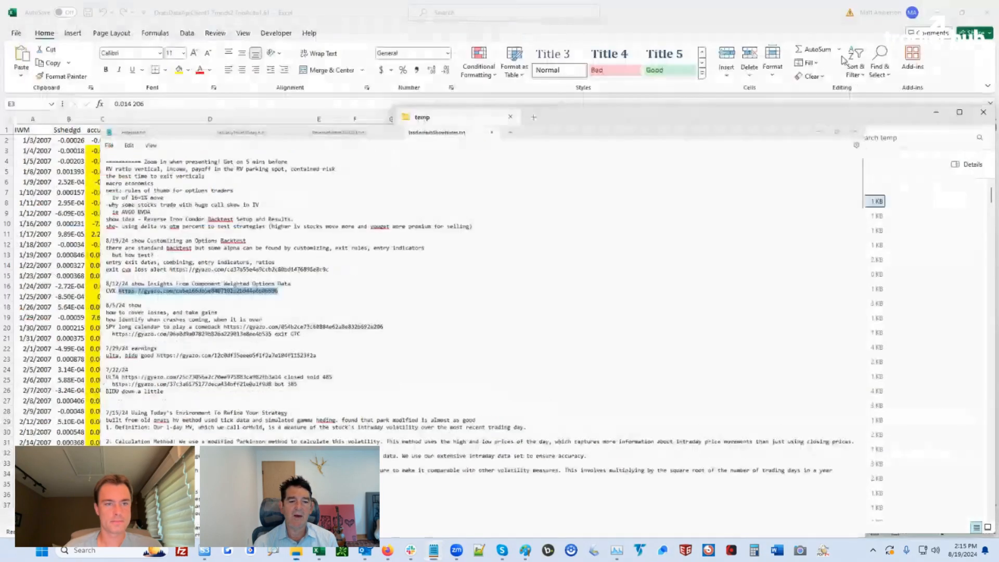
pyautogui.click(388, 550)
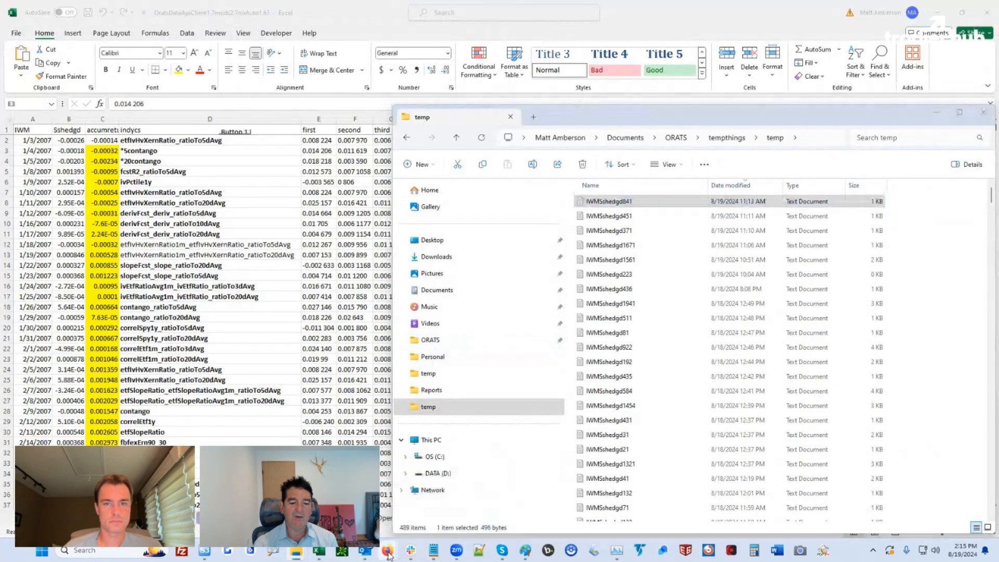
pyautogui.moveTo(333, 497)
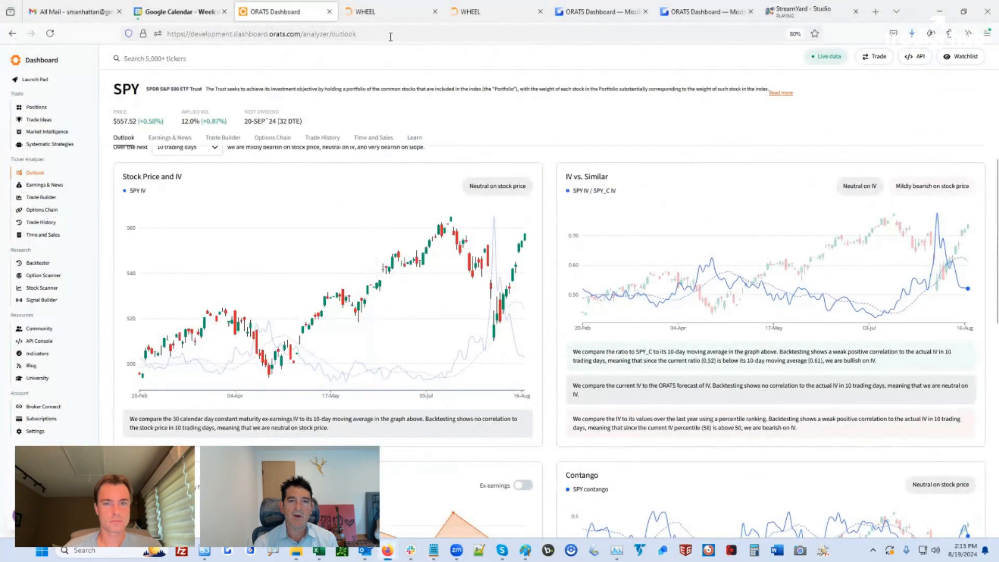
pyautogui.click(386, 12)
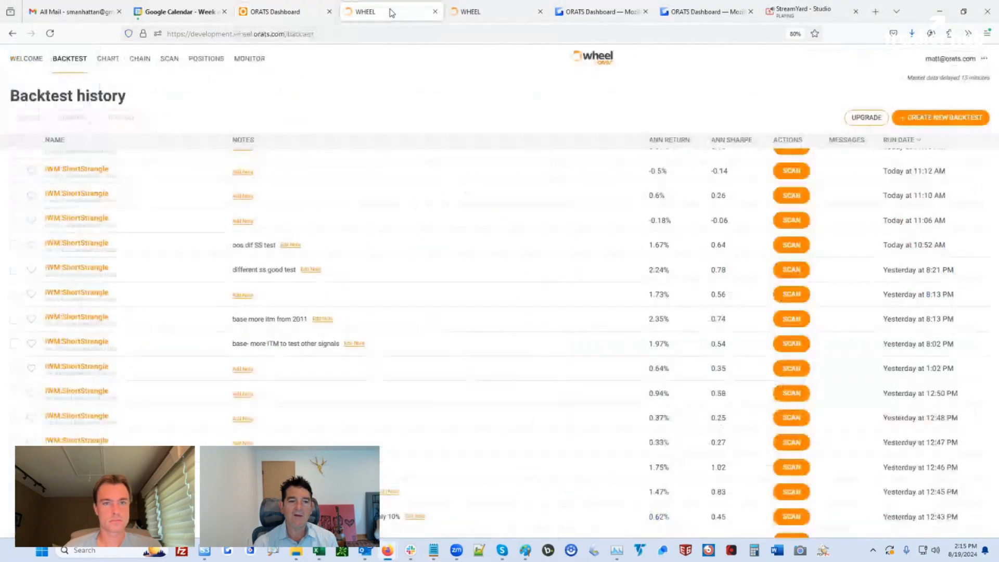
pyautogui.click(78, 220)
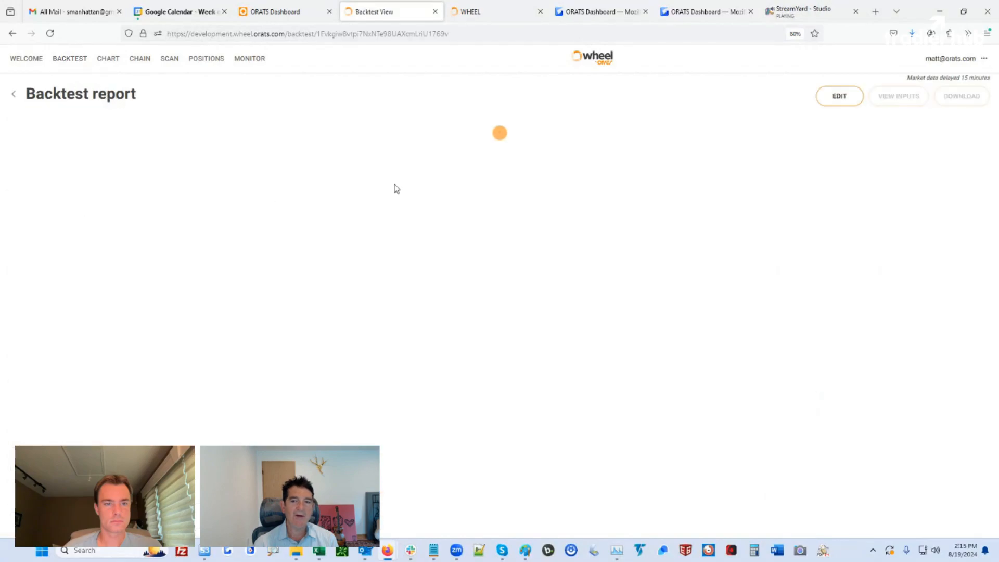
pyautogui.click(840, 96)
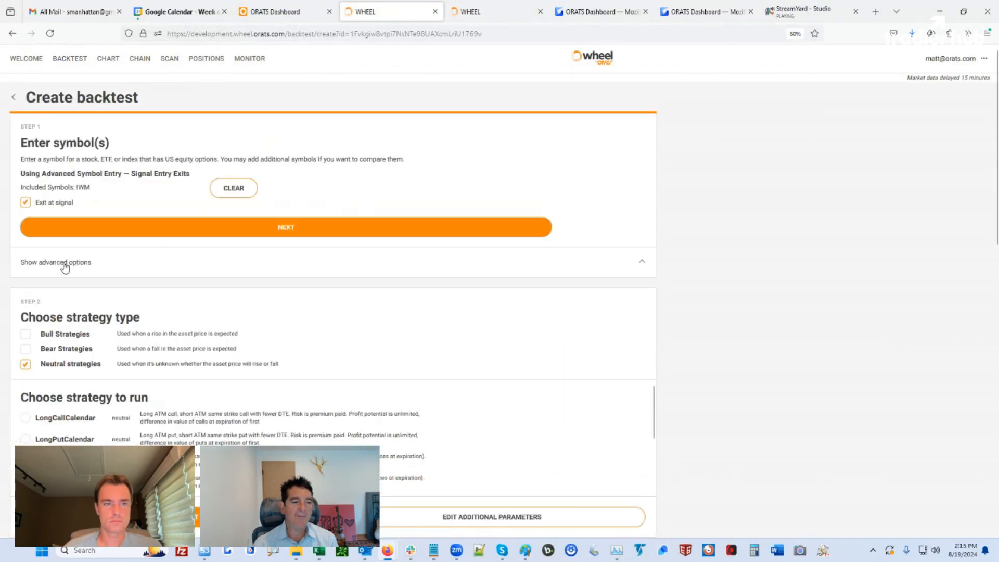
# Upload the IWMSshedgd841 signal file under advanced options and submit the backtest
pyautogui.click(66, 262)
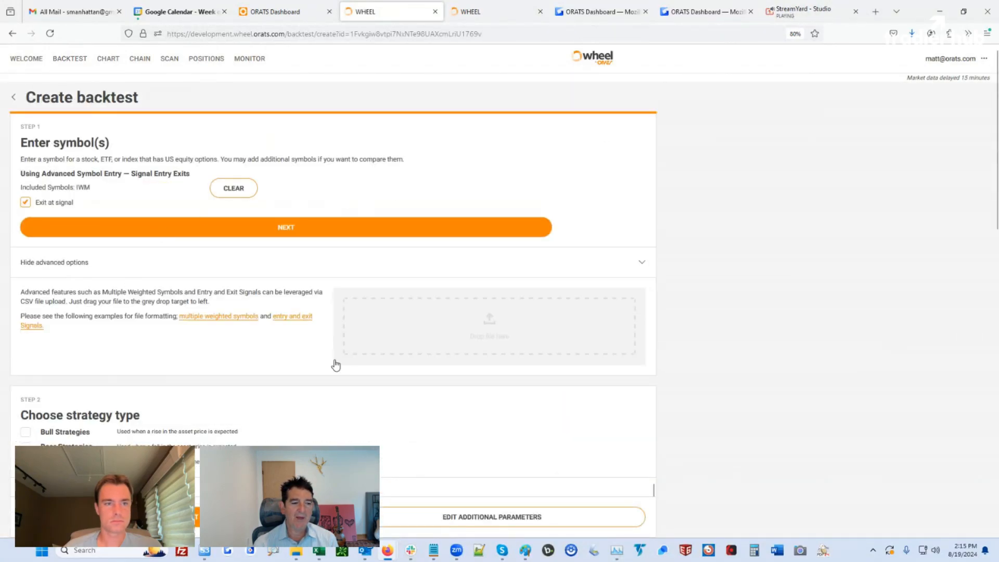
pyautogui.click(296, 550)
pyautogui.moveTo(620, 206); pyautogui.dragTo(367, 340)
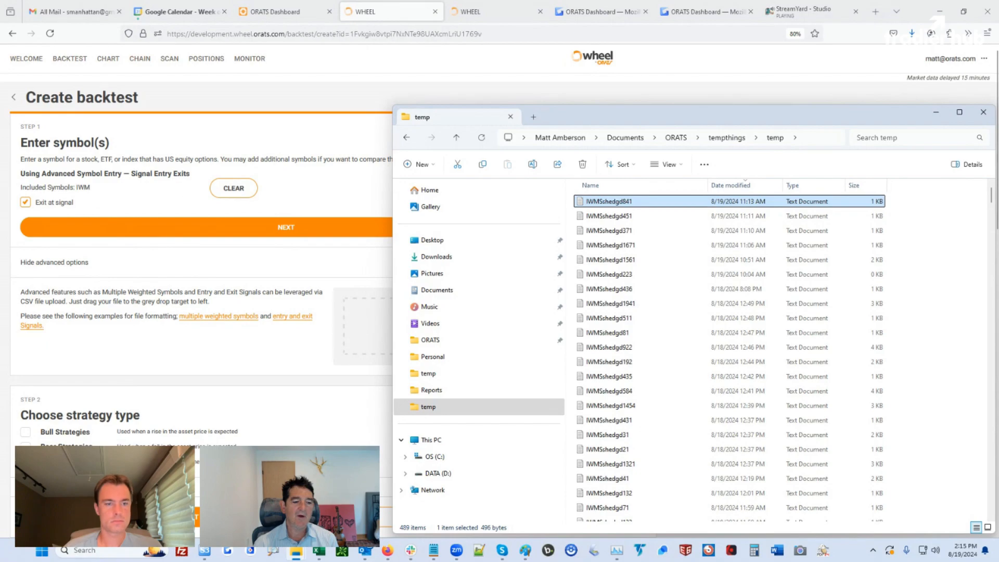
pyautogui.click(107, 162)
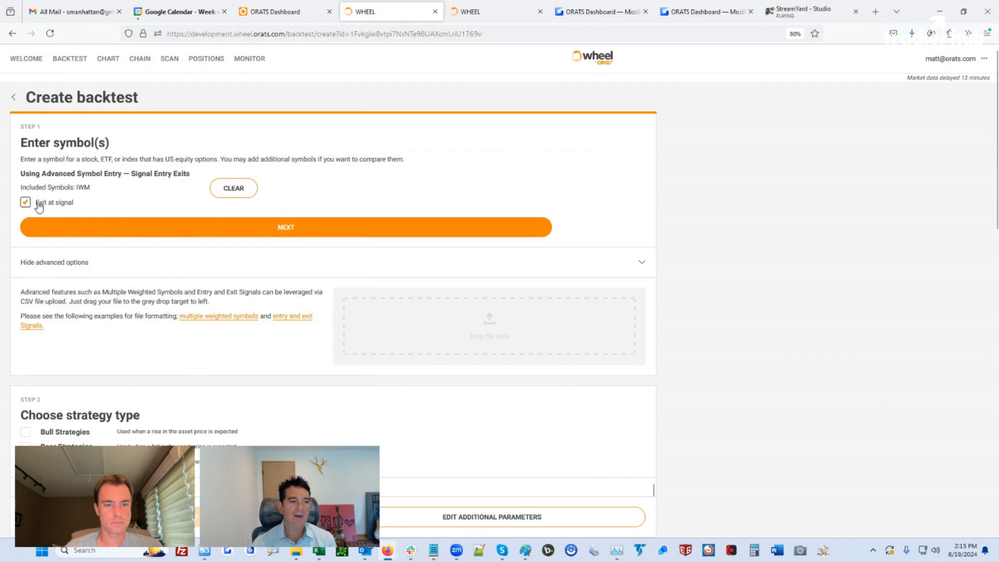
pyautogui.hotkey('alt', 'Left')
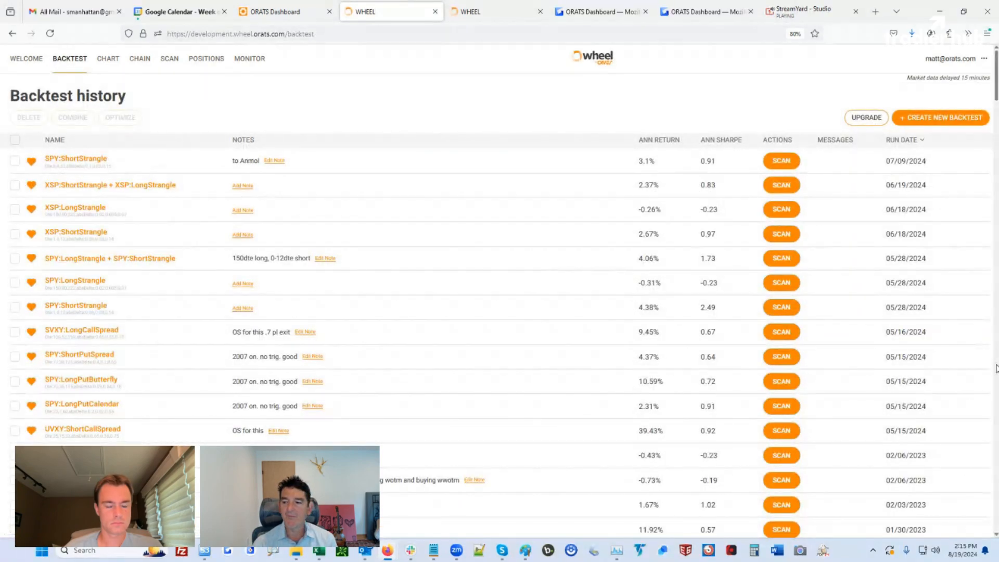
# Scroll to the IWM:ShortStrangle rows and open the 'different ss good test' report
pyautogui.click(997, 368)
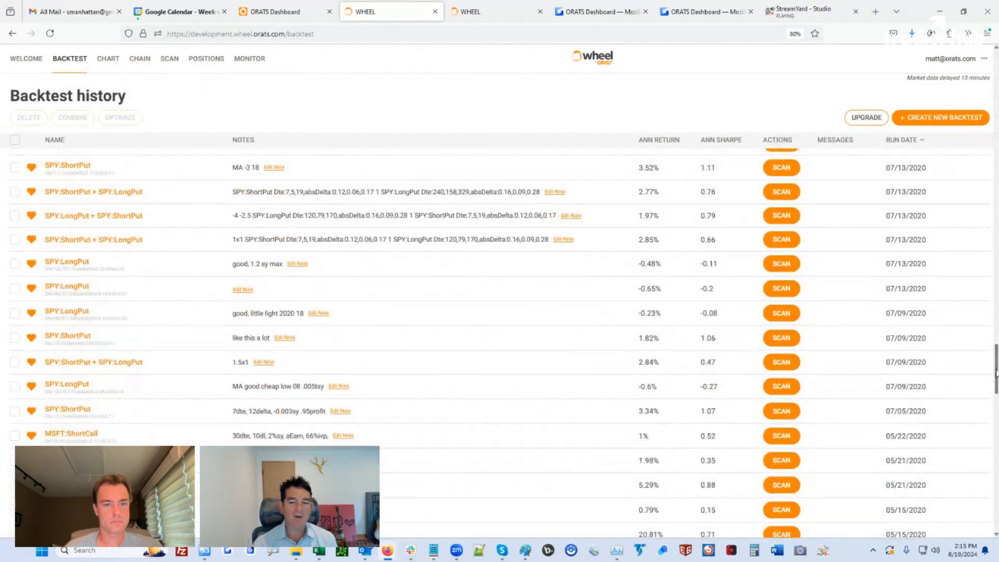
pyautogui.scroll(-5, 997, 399)
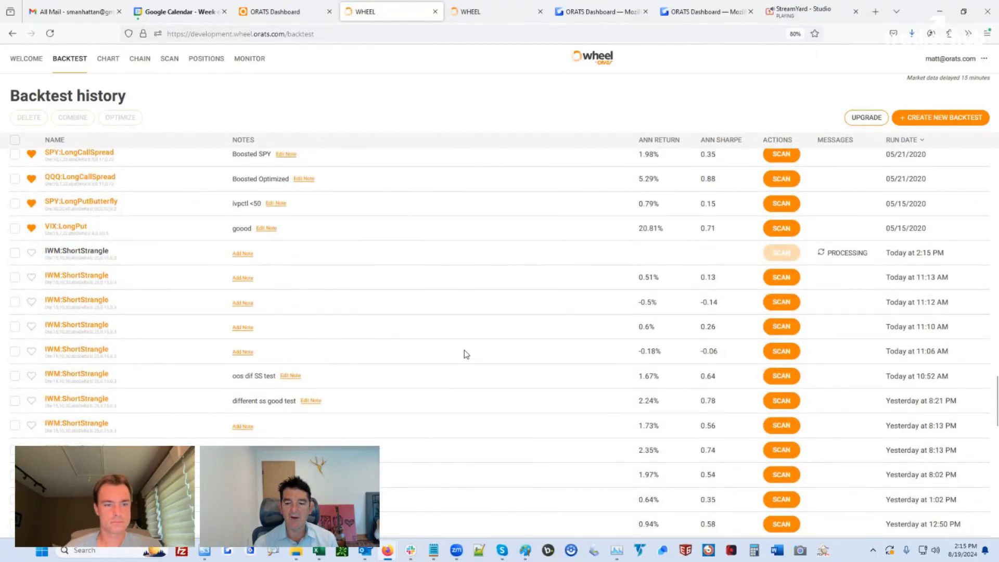
pyautogui.scroll(-1, 464, 352)
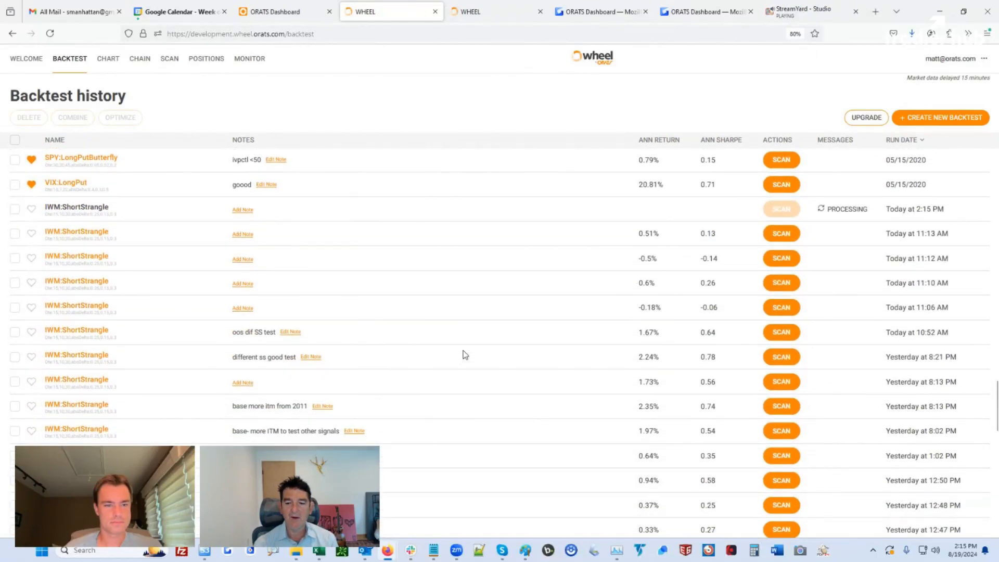
pyautogui.click(74, 358)
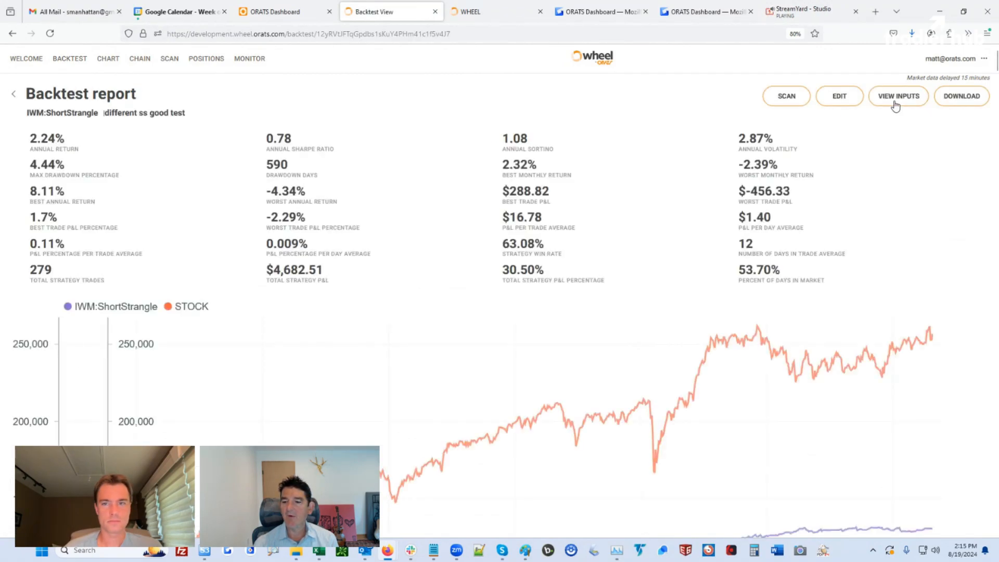
# From the backtest inputs, download the signal dates as symbols(5).csv and open it in Excel
pyautogui.click(894, 102)
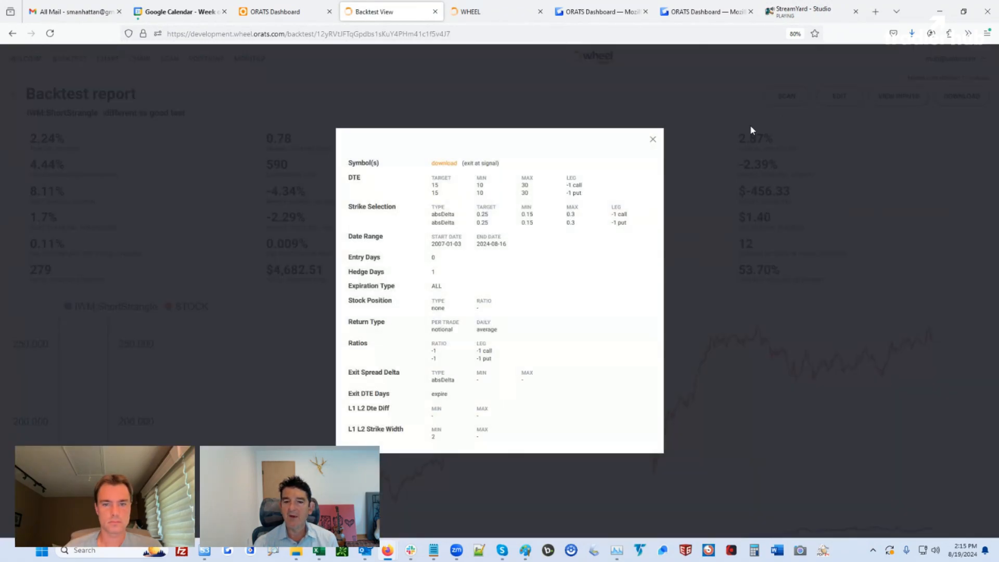
pyautogui.click(440, 166)
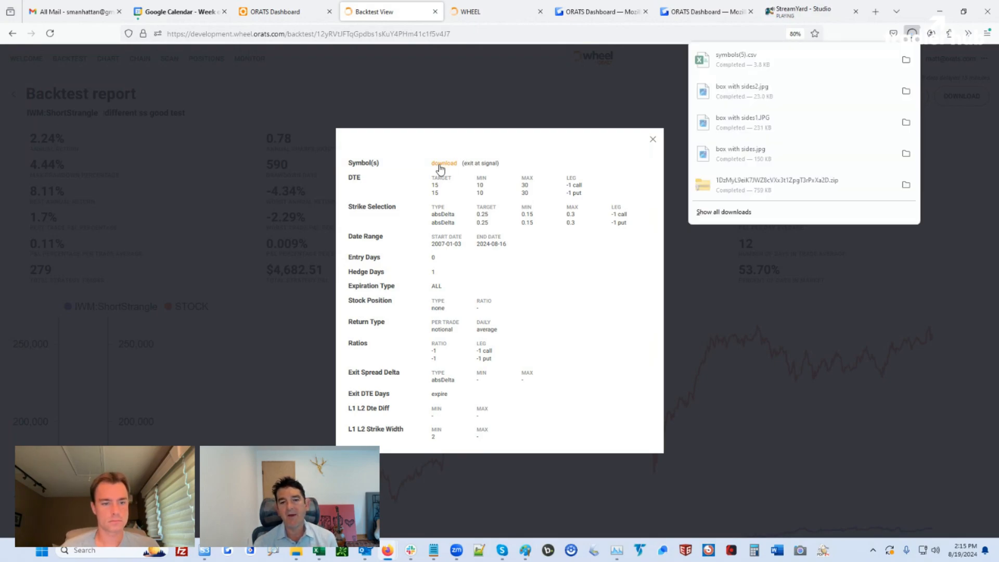
pyautogui.click(731, 64)
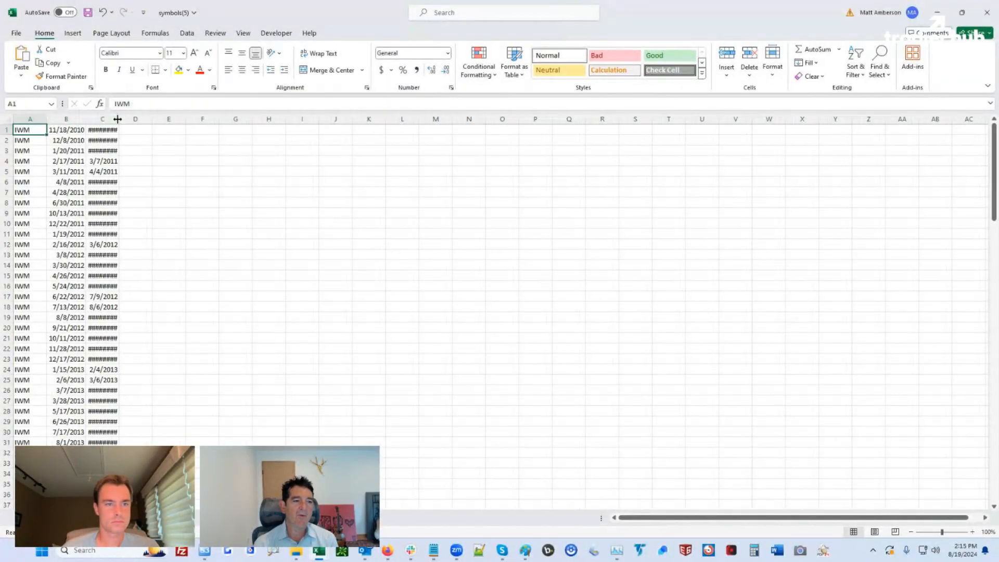
# Autofit column C to show full dates, select the signal dates in A1:C33, and minimize symbols(5)
pyautogui.doubleClick(120, 119)
pyautogui.moveTo(23, 131); pyautogui.dragTo(104, 464)
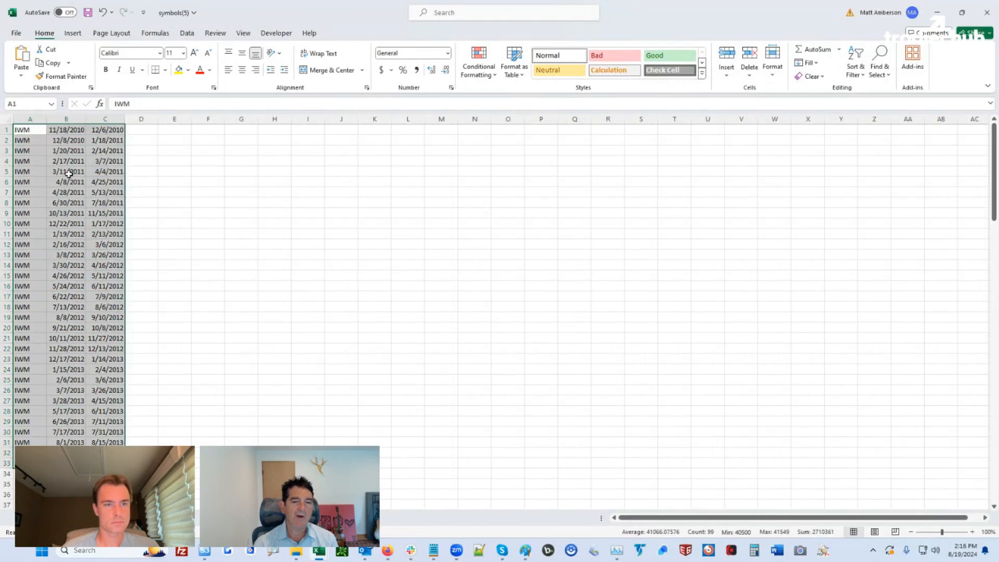
pyautogui.click(935, 13)
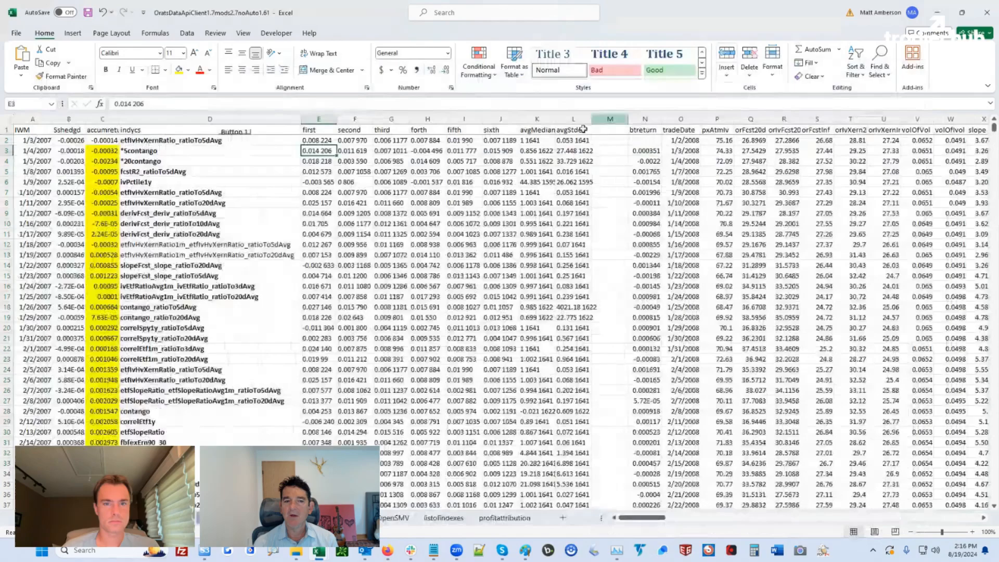
# Close the backtest settings summary in Firefox and return to the OratsDataApiClient indicator workbook
pyautogui.moveTo(388, 550)
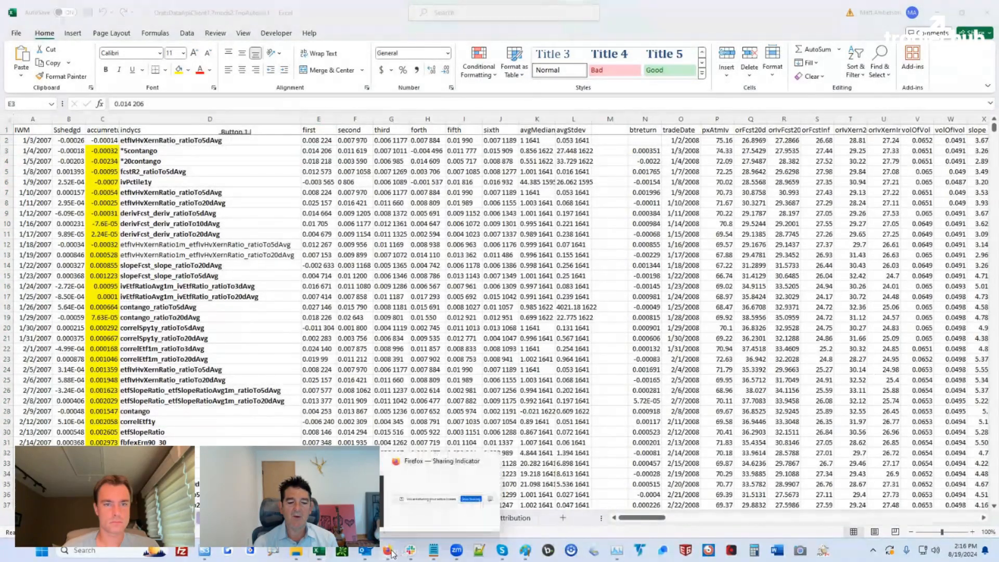
pyautogui.click(434, 520)
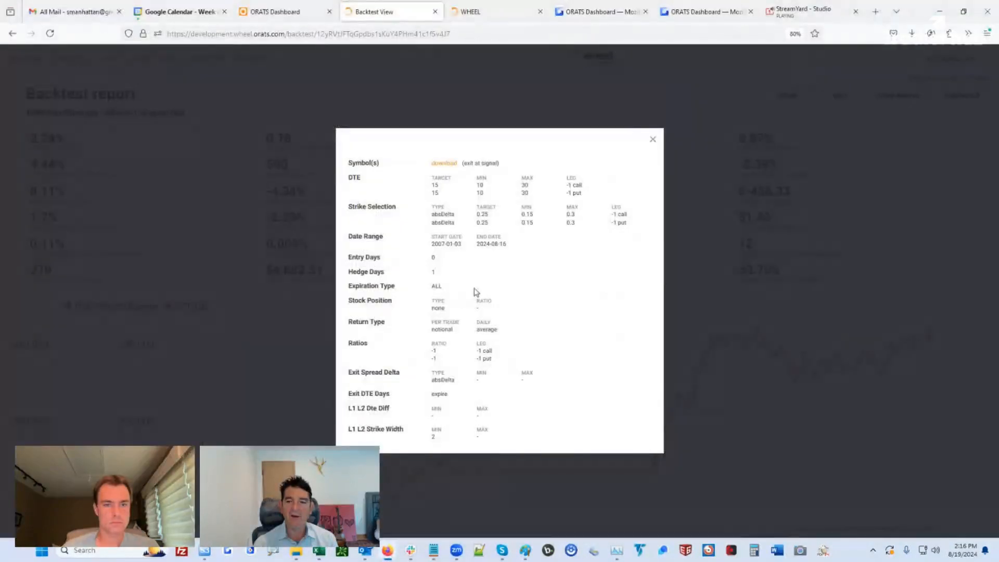
pyautogui.click(653, 139)
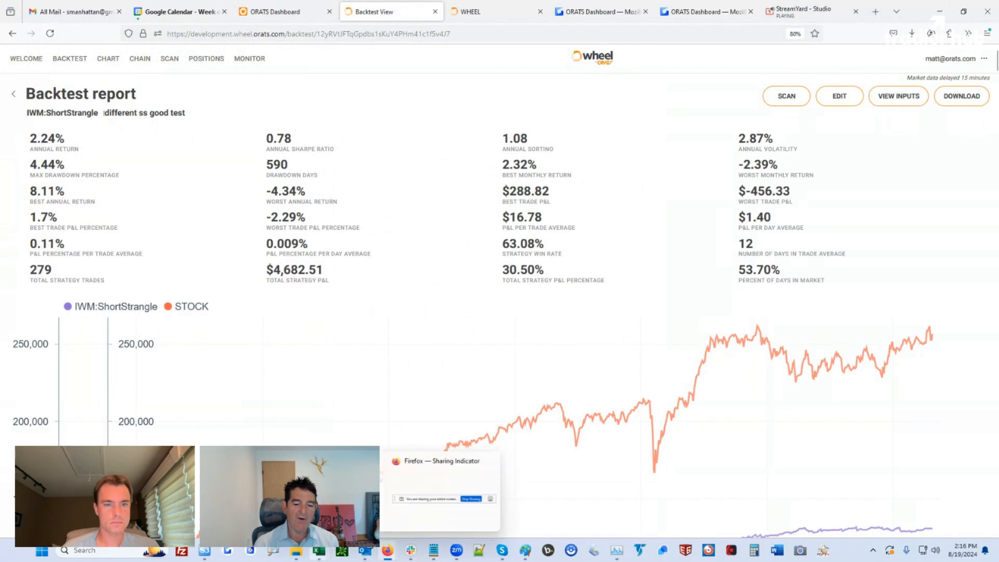
pyautogui.moveTo(319, 550)
pyautogui.click(403, 497)
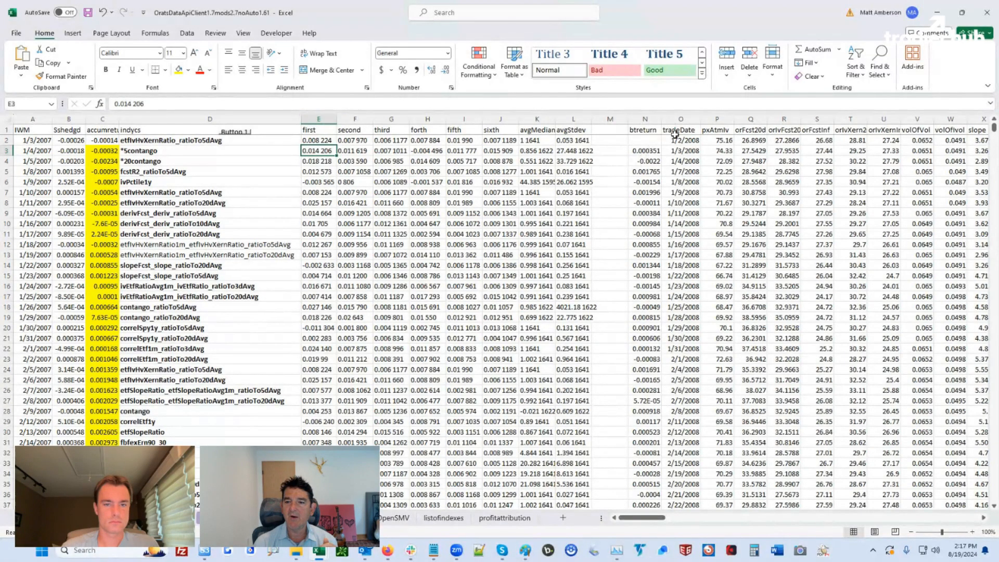
pyautogui.moveTo(674, 134); pyautogui.dragTo(941, 138)
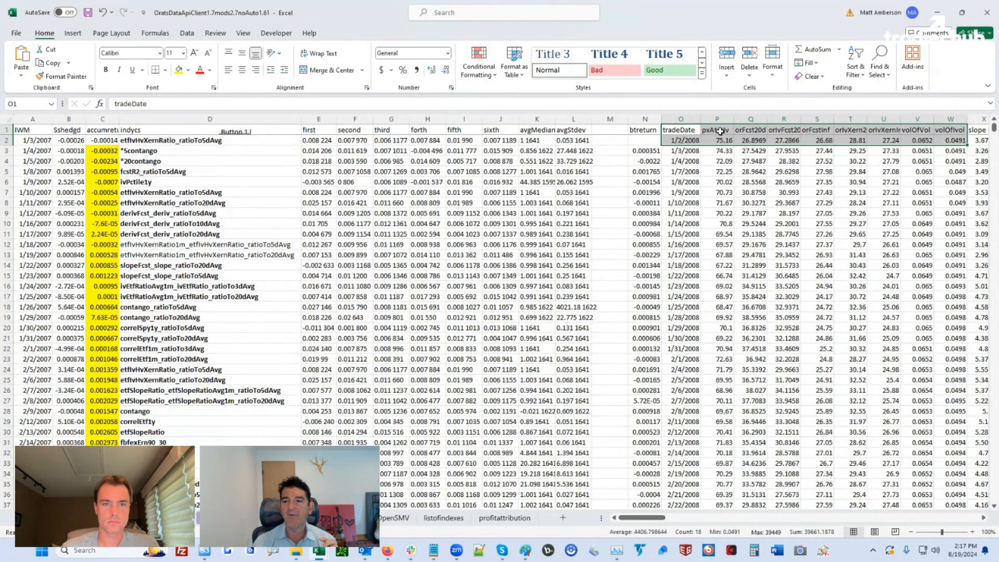
pyautogui.click(716, 129)
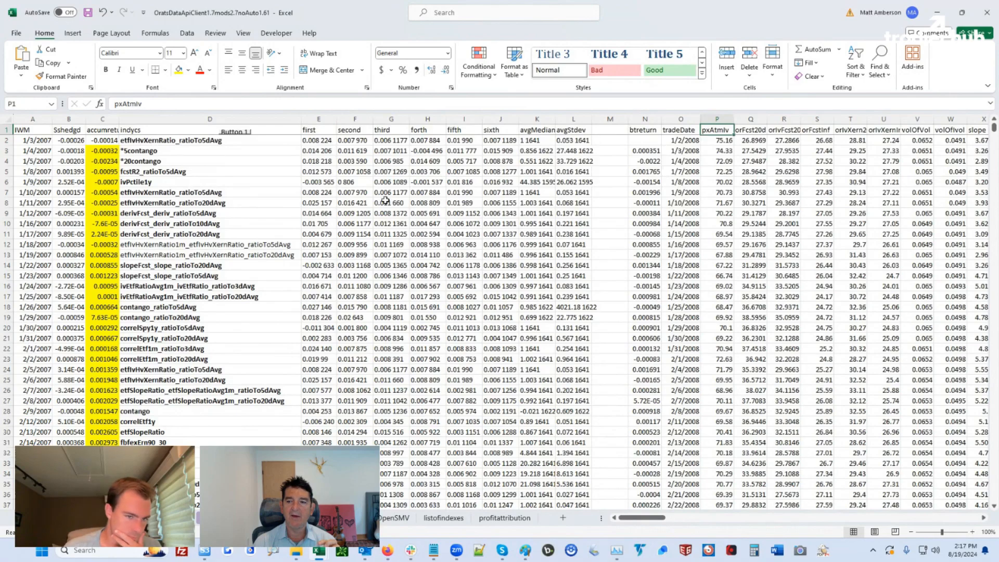
pyautogui.moveTo(67, 141); pyautogui.dragTo(59, 360)
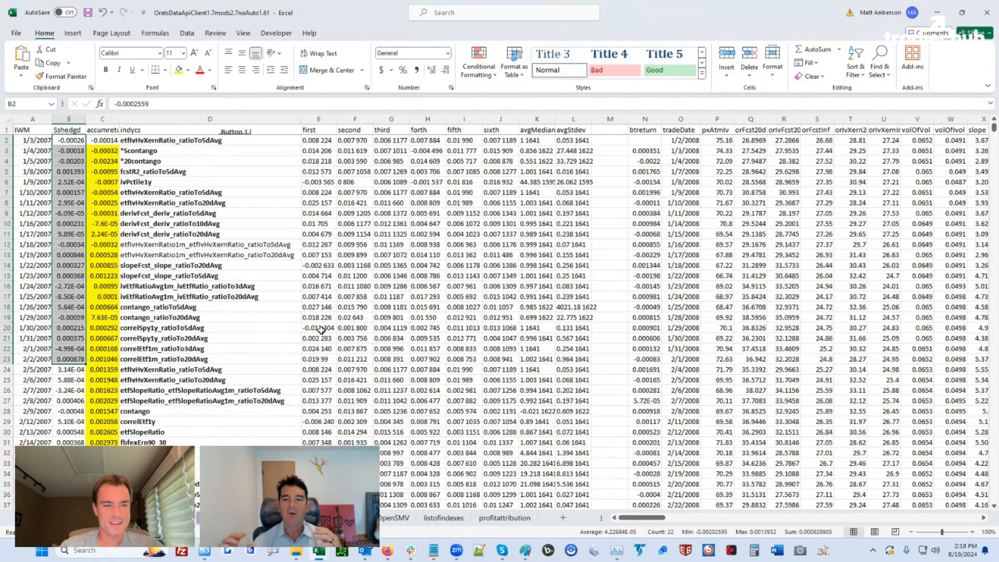
pyautogui.click(687, 151)
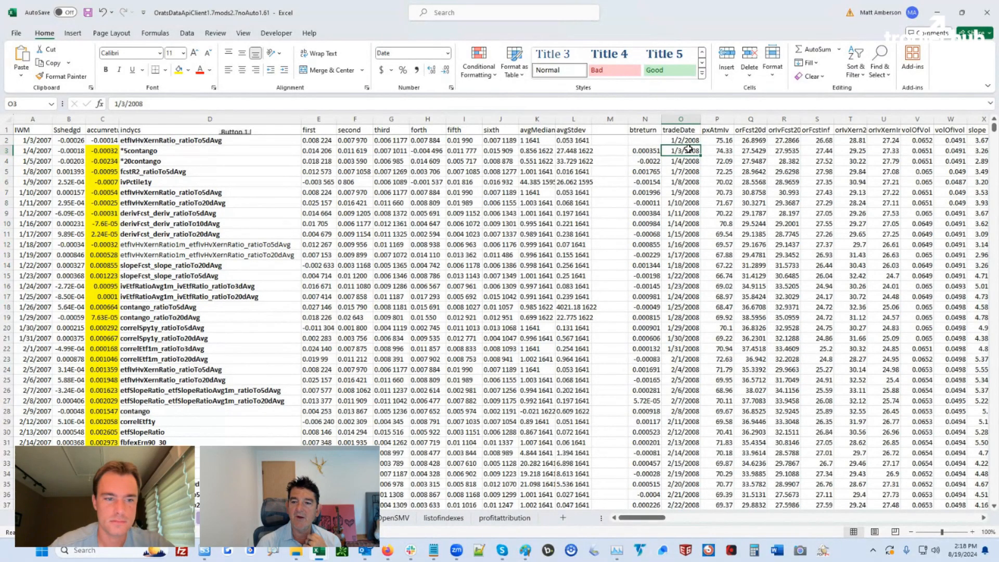
pyautogui.click(726, 151)
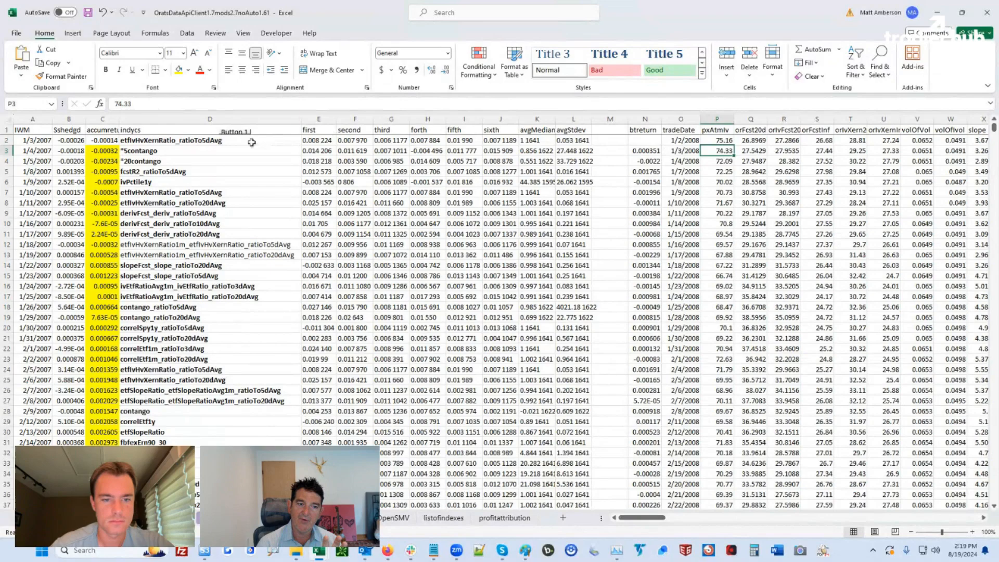
pyautogui.click(70, 151)
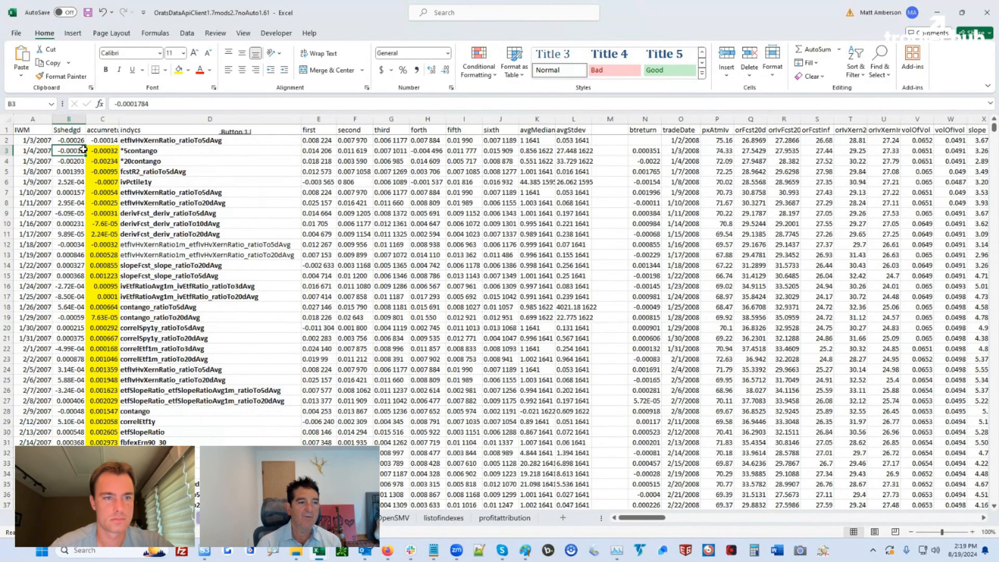
pyautogui.moveTo(34, 151); pyautogui.dragTo(63, 152)
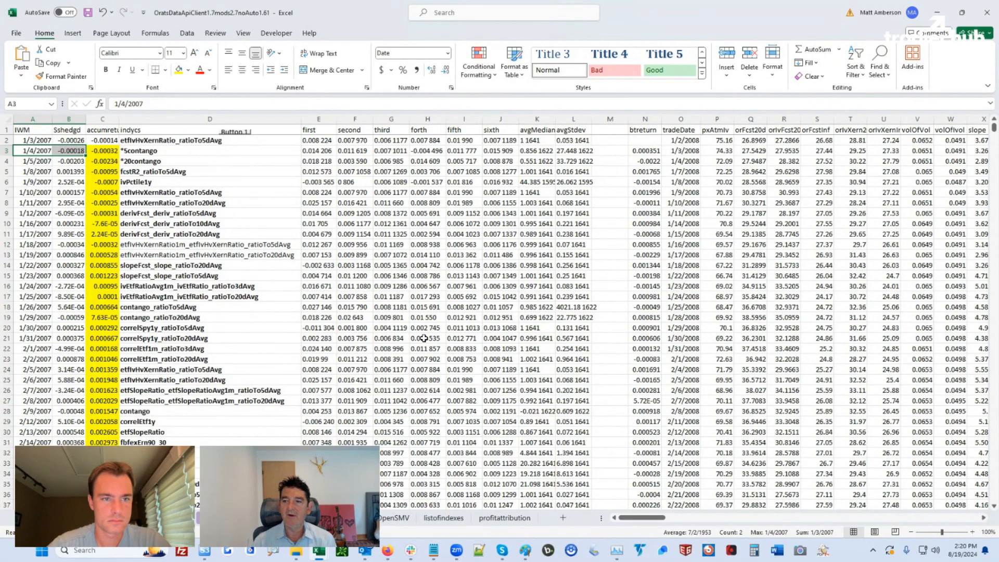
pyautogui.click(750, 130)
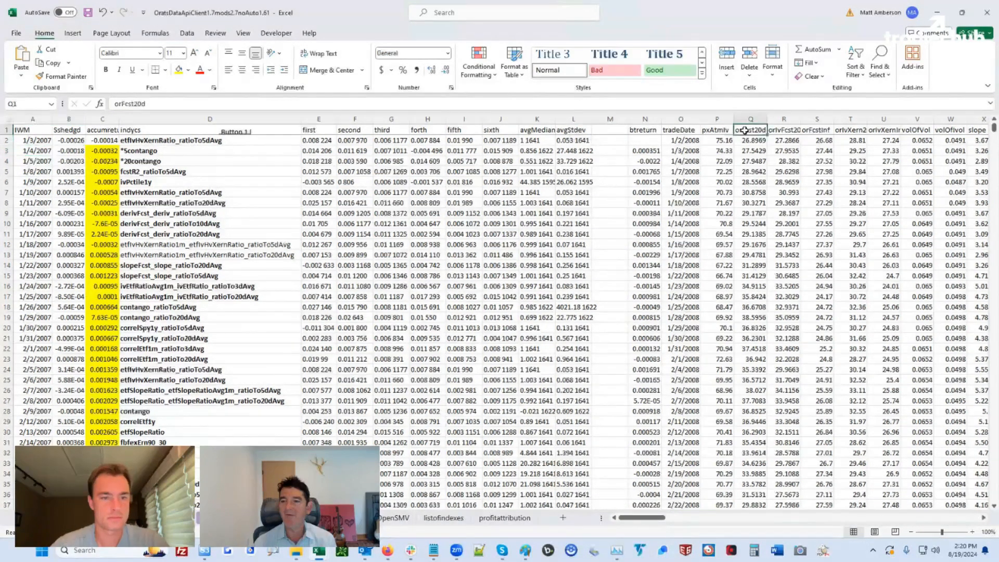
pyautogui.click(779, 130)
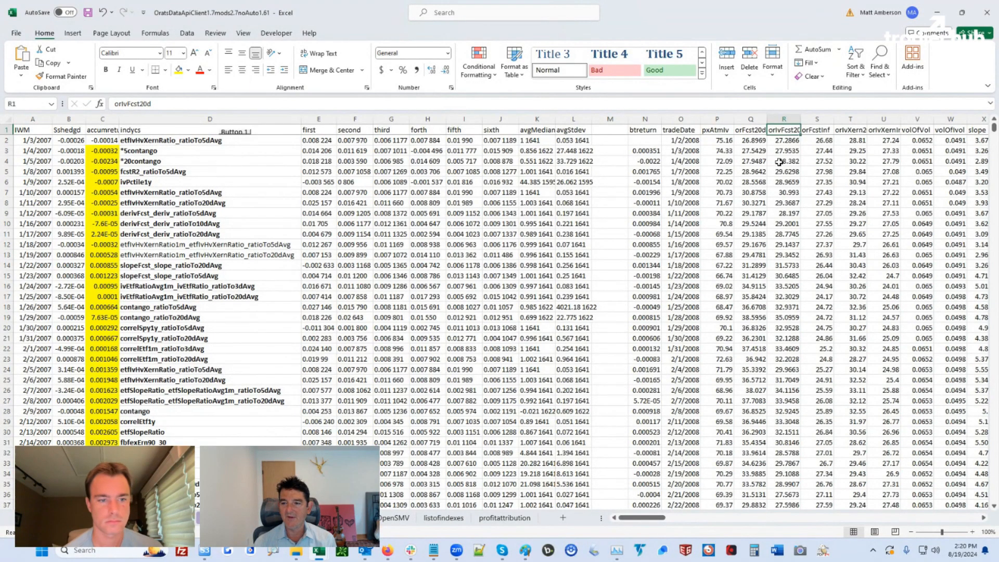
pyautogui.click(816, 131)
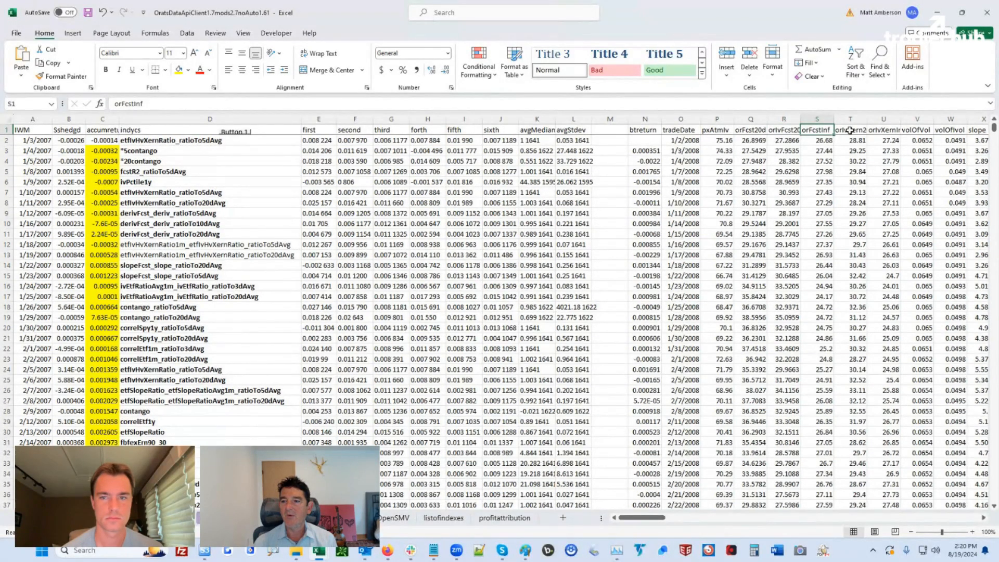
pyautogui.click(850, 131)
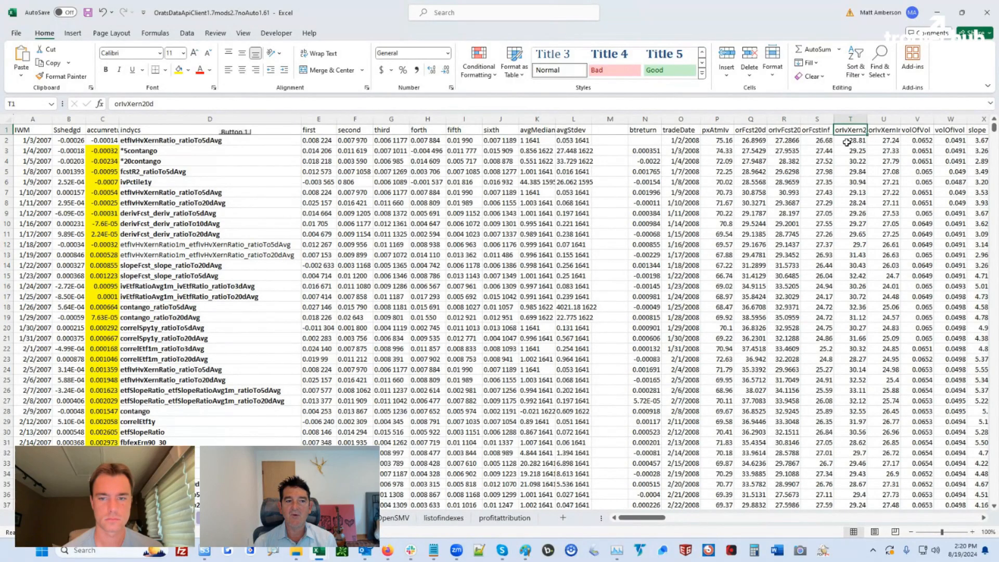
pyautogui.click(918, 129)
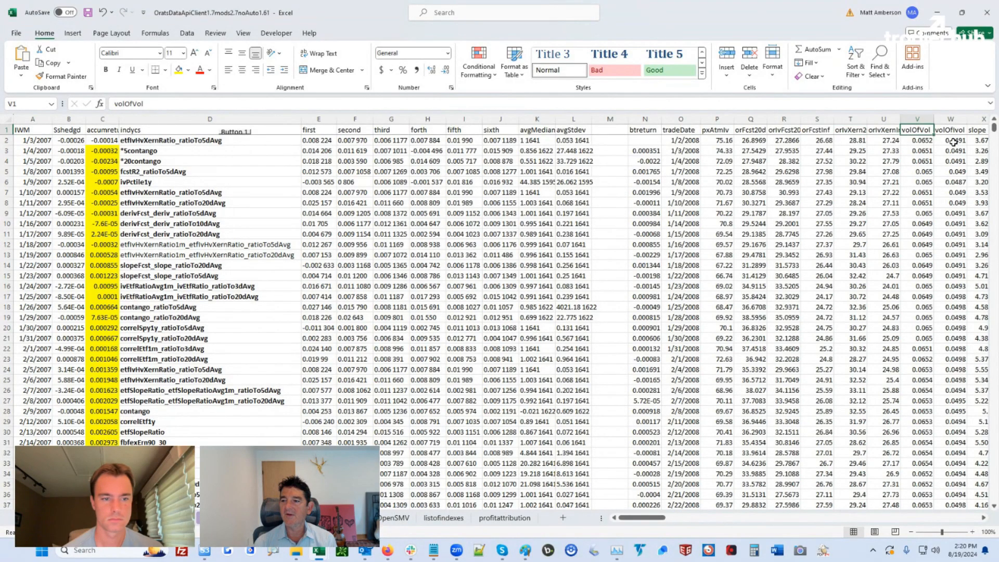
pyautogui.click(962, 131)
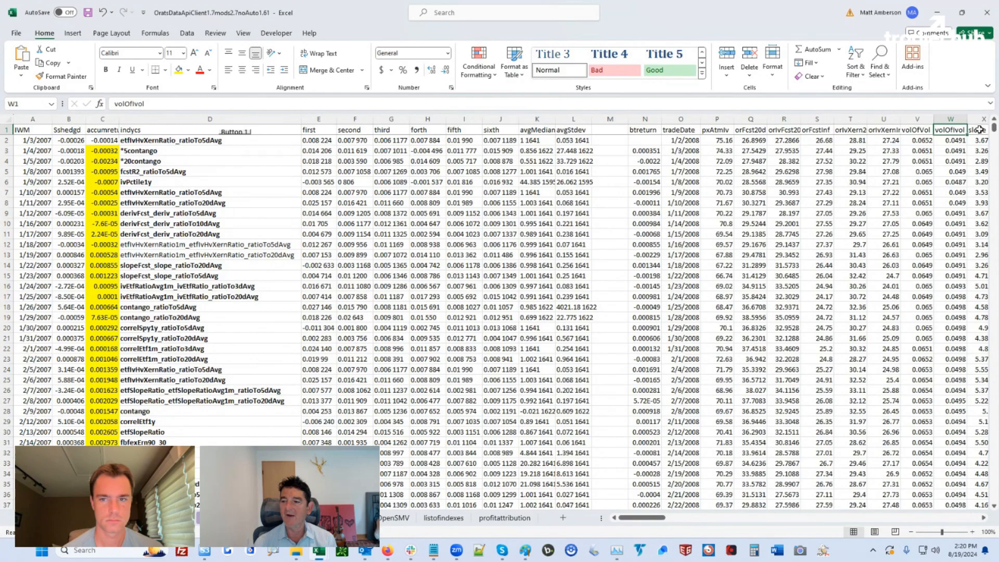
pyautogui.click(980, 129)
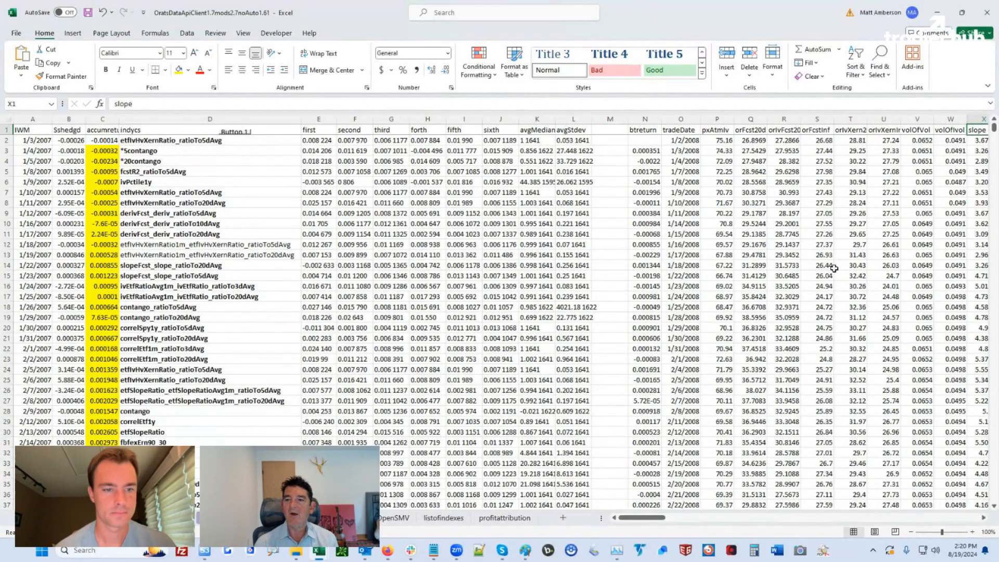
pyautogui.click(952, 131)
pyautogui.hscroll(1, 995, 132)
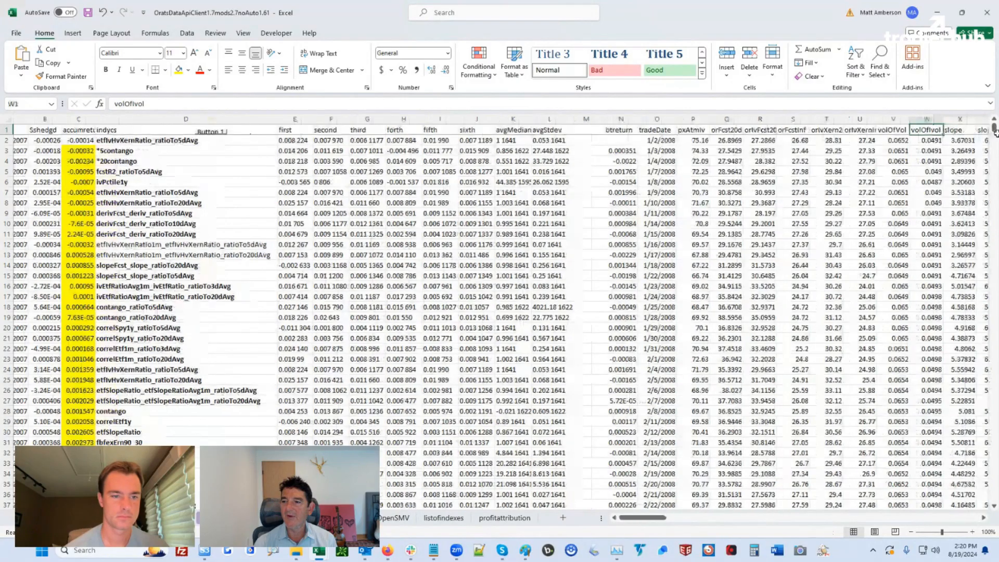
pyautogui.moveTo(995, 132); pyautogui.dragTo(996, 130)
pyautogui.click(716, 162)
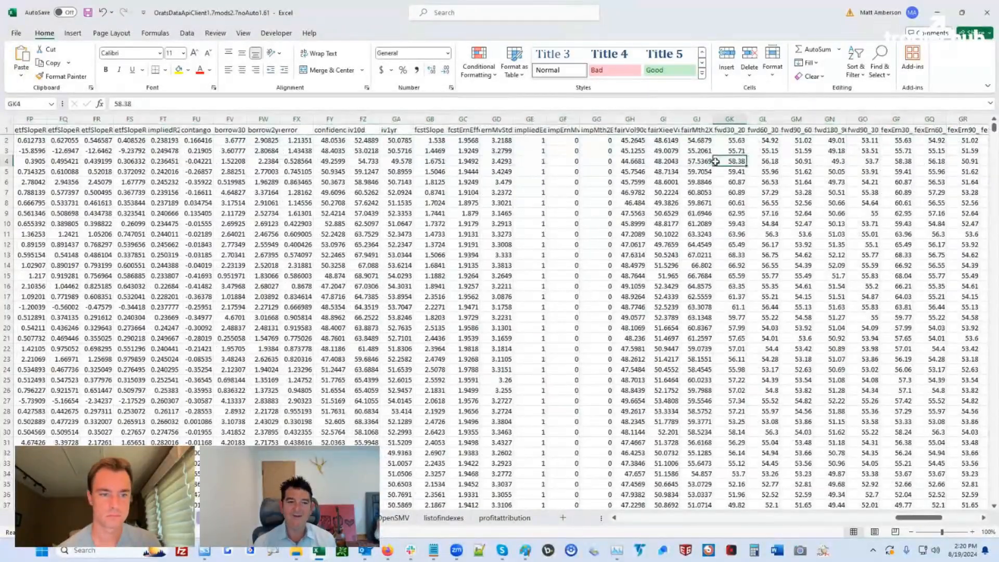
pyautogui.hotkey('ctrl', 'Home')
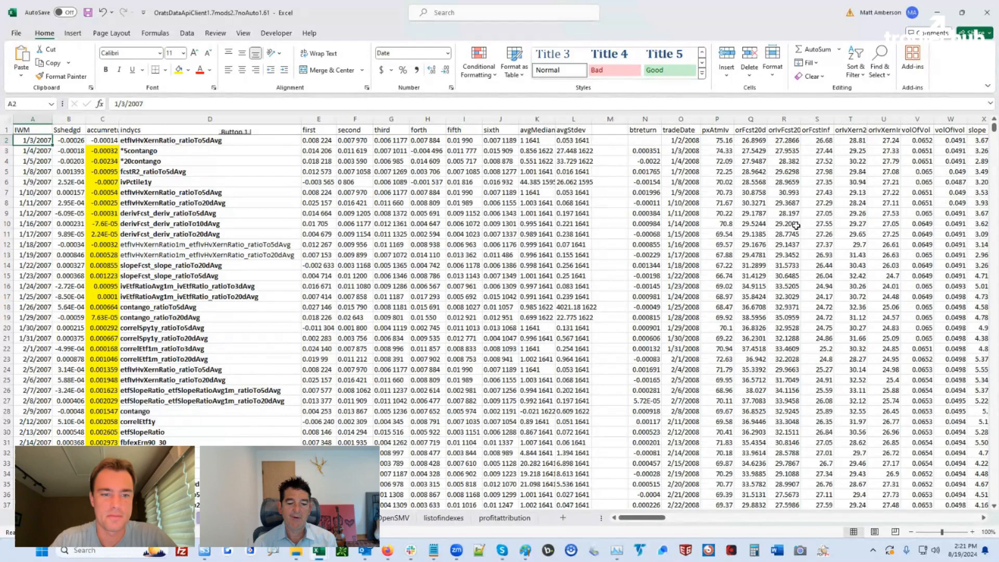
# Load orats.com in a new Firefox tab, show its API products, then return to the indicator workbook
pyautogui.click(388, 549)
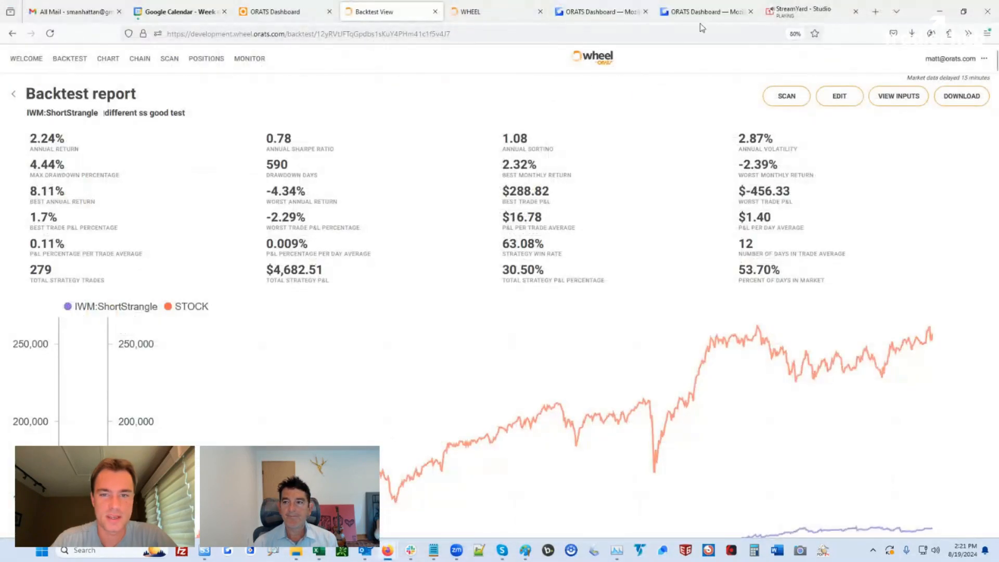
pyautogui.click(877, 12)
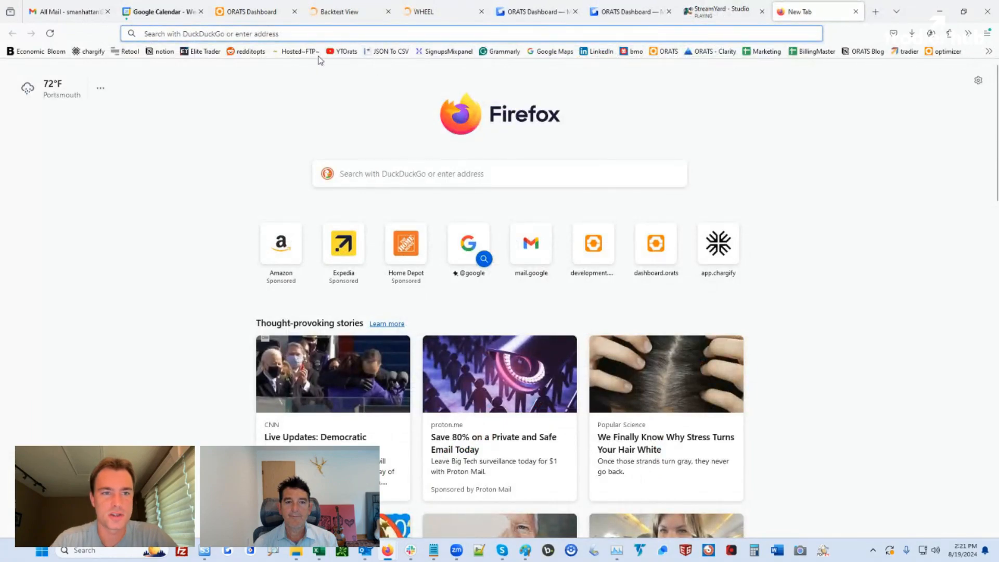
pyautogui.click(668, 51)
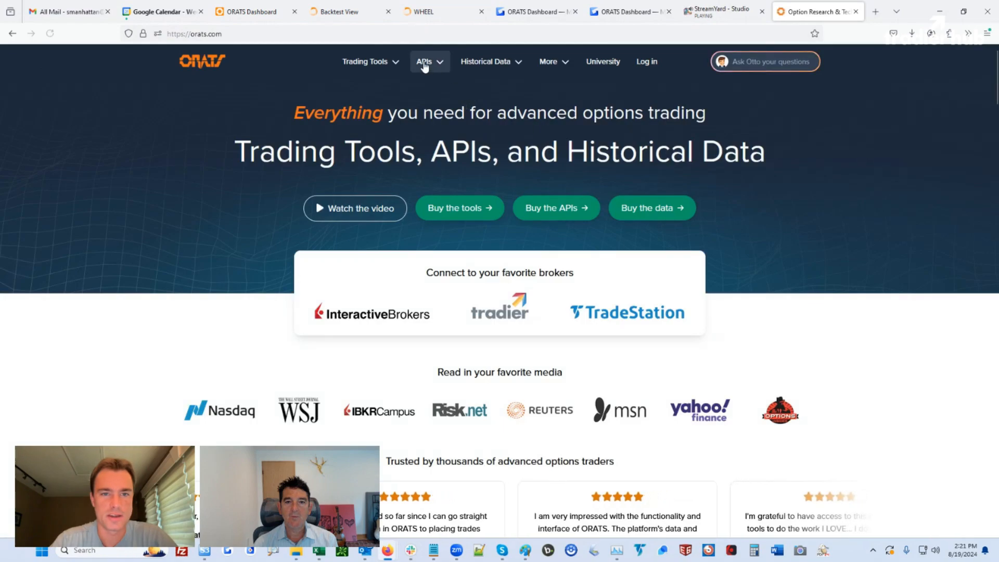
pyautogui.click(426, 61)
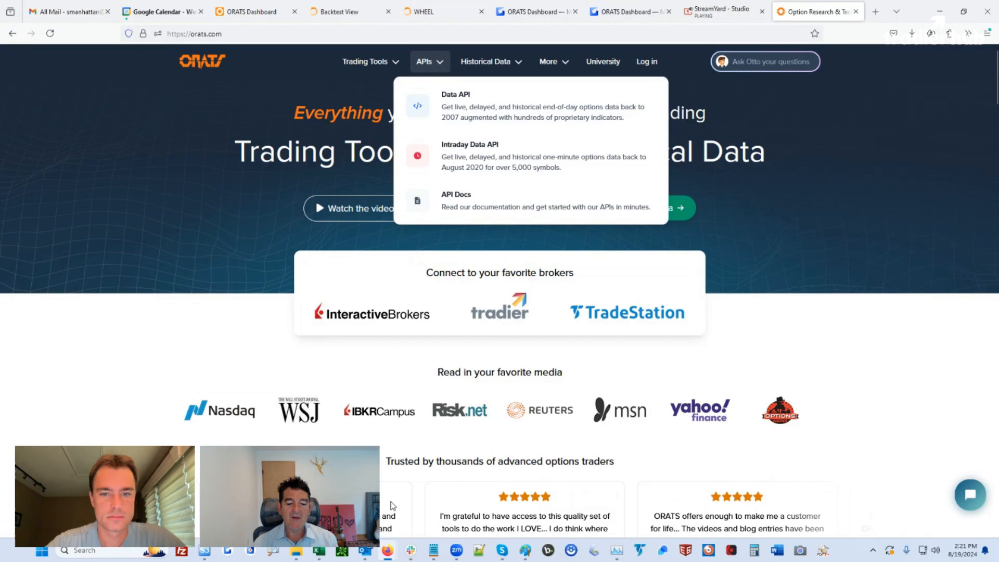
pyautogui.moveTo(318, 553)
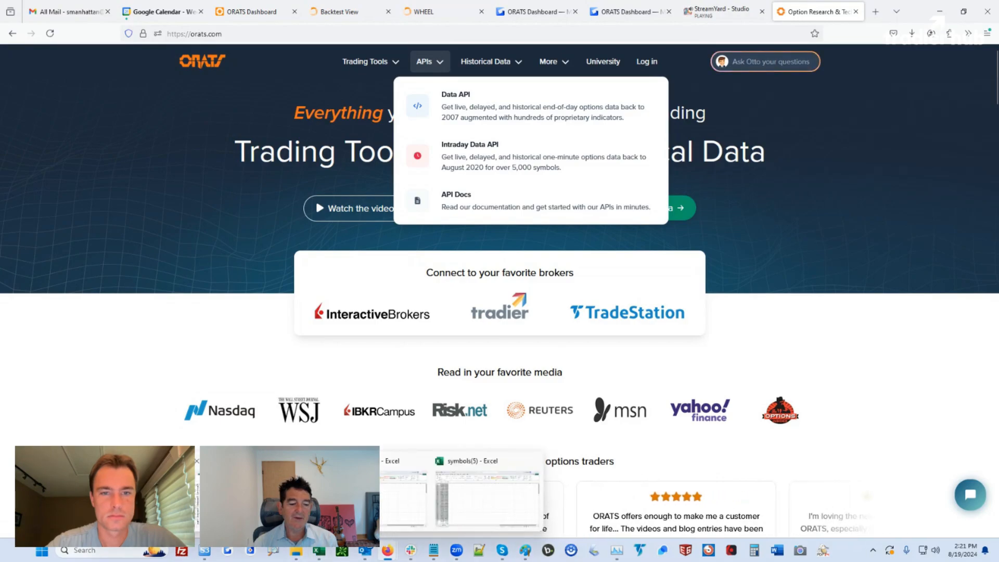
pyautogui.click(403, 497)
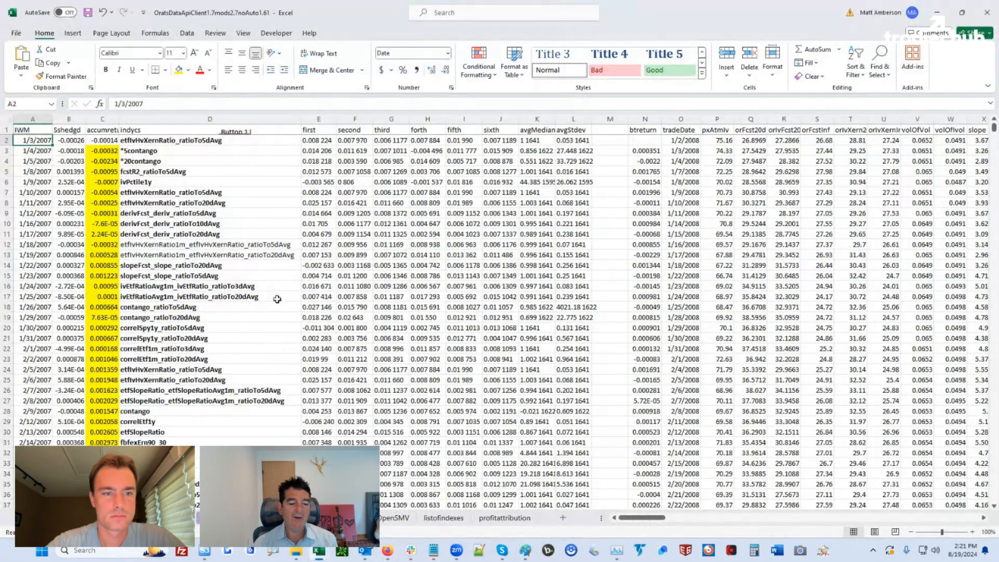
pyautogui.click(459, 180)
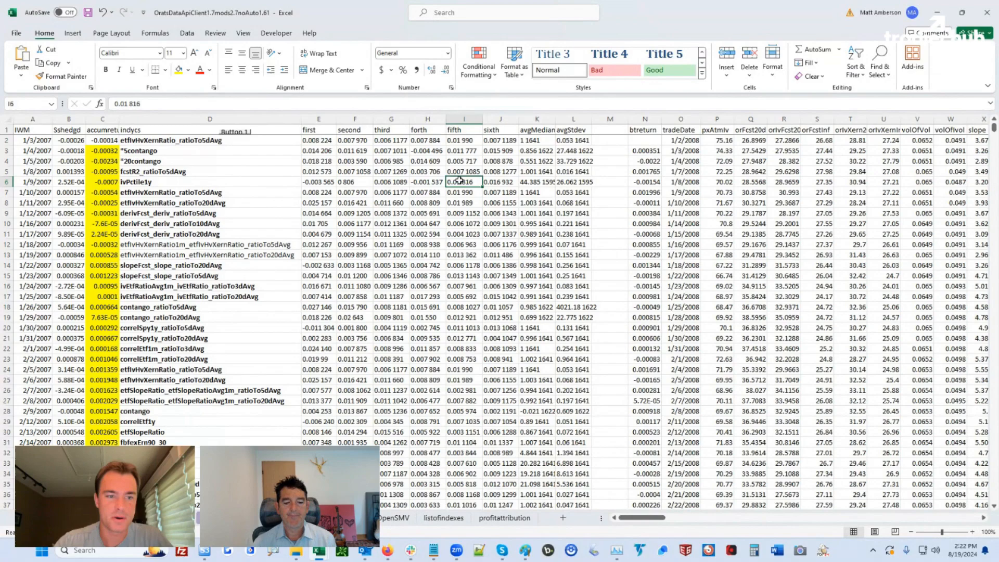
pyautogui.click(387, 551)
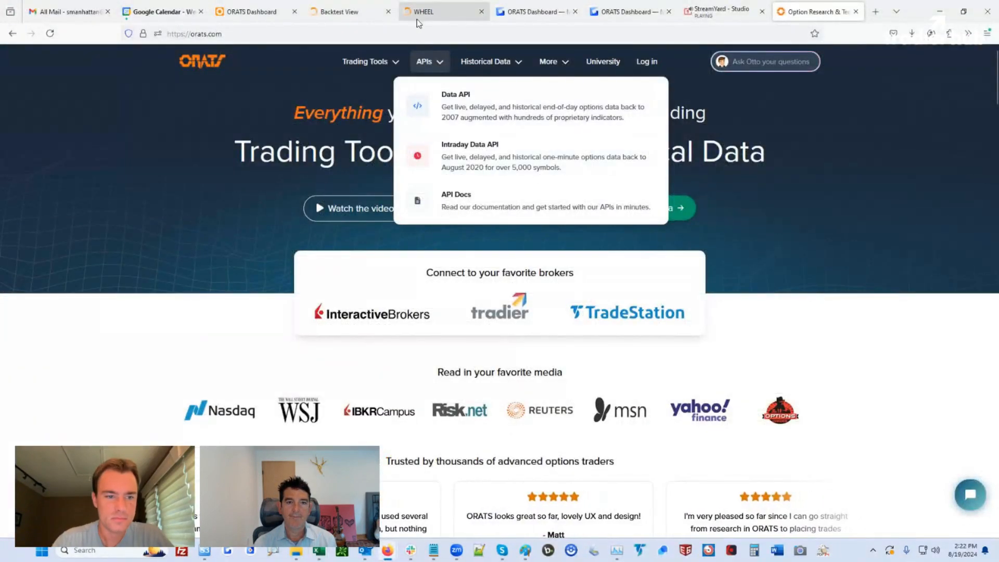
# On the 'different ss good test' report page, display its backtest inputs summary
pyautogui.click(351, 14)
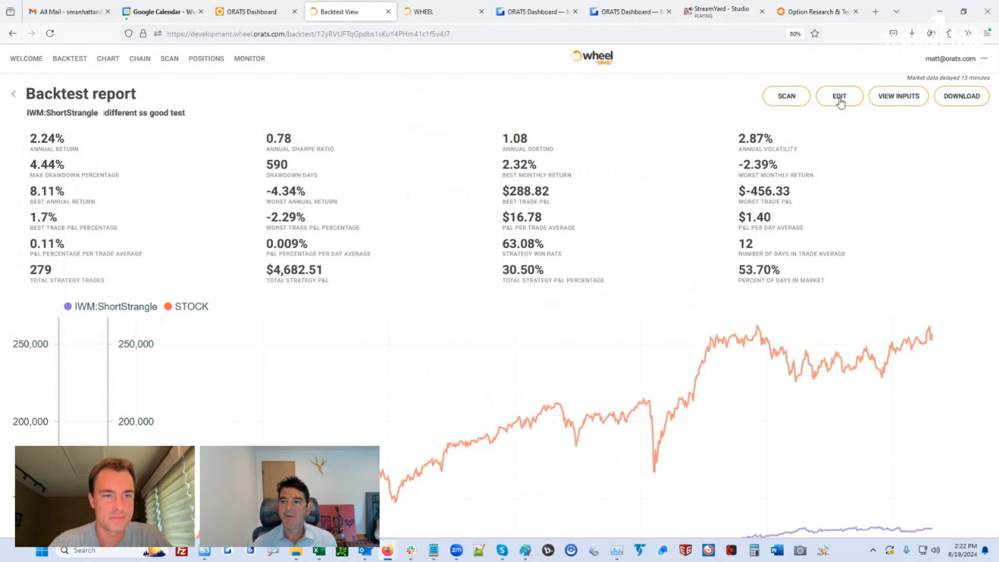
pyautogui.click(883, 98)
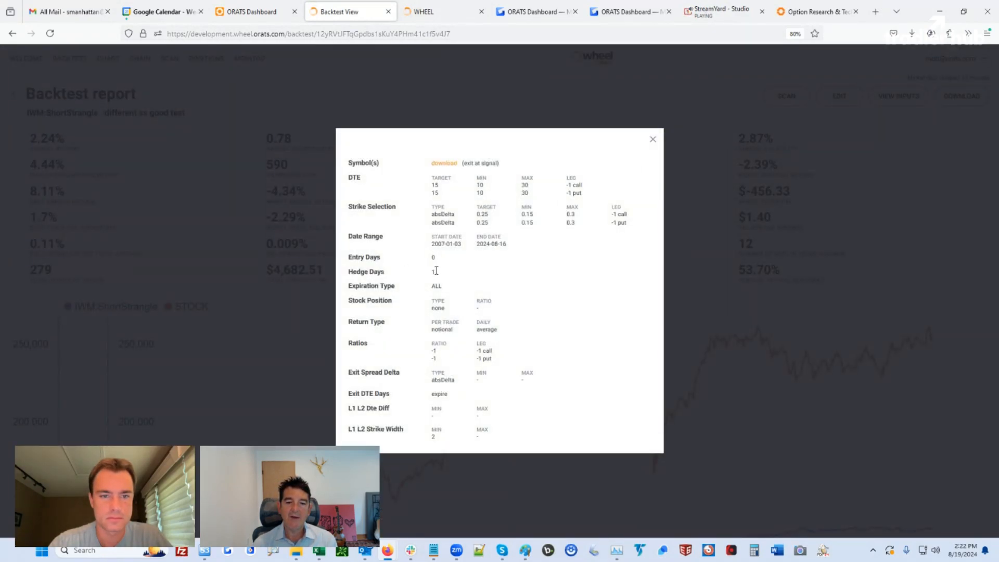
# Highlight the Hedge Days setting of 1 and the Entry Days setting of 0
pyautogui.moveTo(435, 272); pyautogui.dragTo(357, 273)
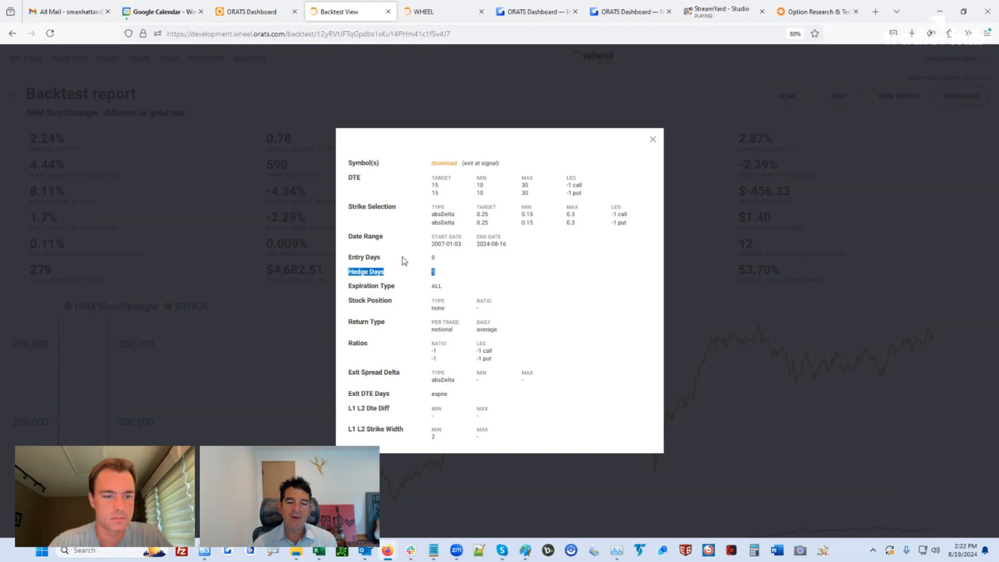
pyautogui.click(433, 257)
pyautogui.moveTo(433, 257); pyautogui.dragTo(349, 257)
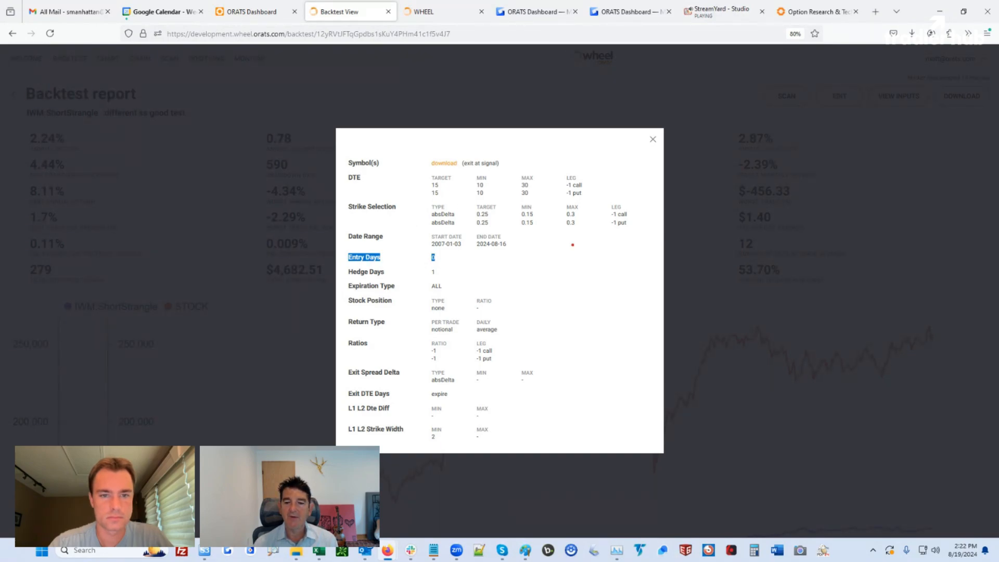
# Add red pen marks beside the date range and input rows, and sketch a rising equity curve
pyautogui.moveTo(556, 239); pyautogui.dragTo(582, 240)
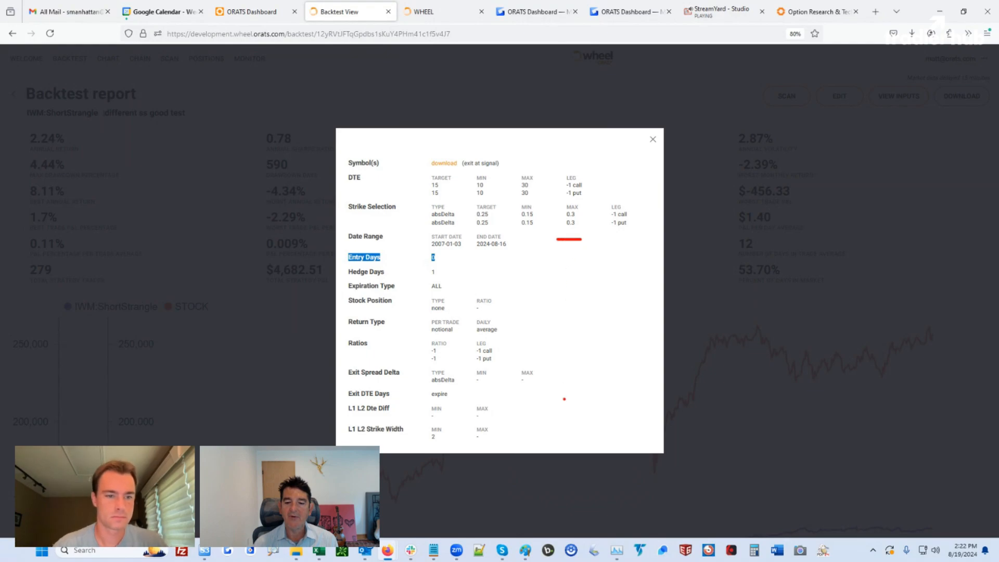
pyautogui.moveTo(558, 403); pyautogui.dragTo(589, 402)
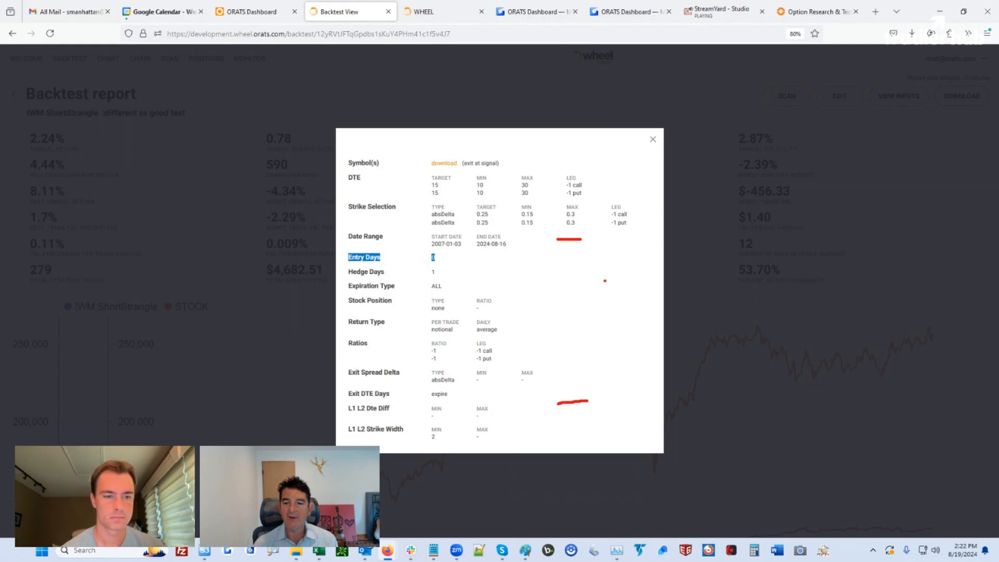
pyautogui.moveTo(601, 394)
pyautogui.mouseDown()
pyautogui.moveTo(621, 356)
pyautogui.moveTo(765, 228)
pyautogui.mouseUp()
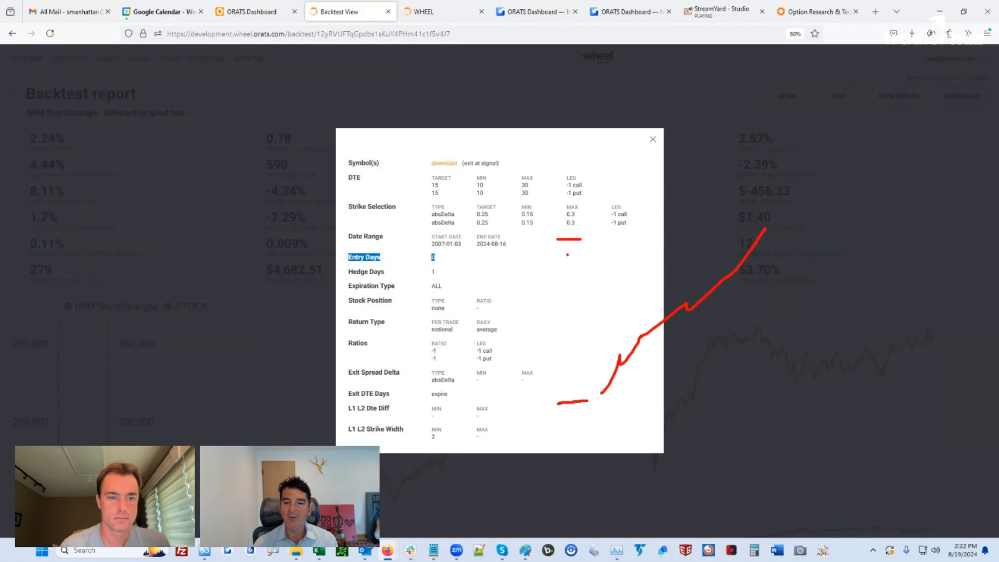
pyautogui.moveTo(567, 235)
pyautogui.mouseDown()
pyautogui.moveTo(575, 239)
pyautogui.moveTo(565, 246)
pyautogui.mouseUp()
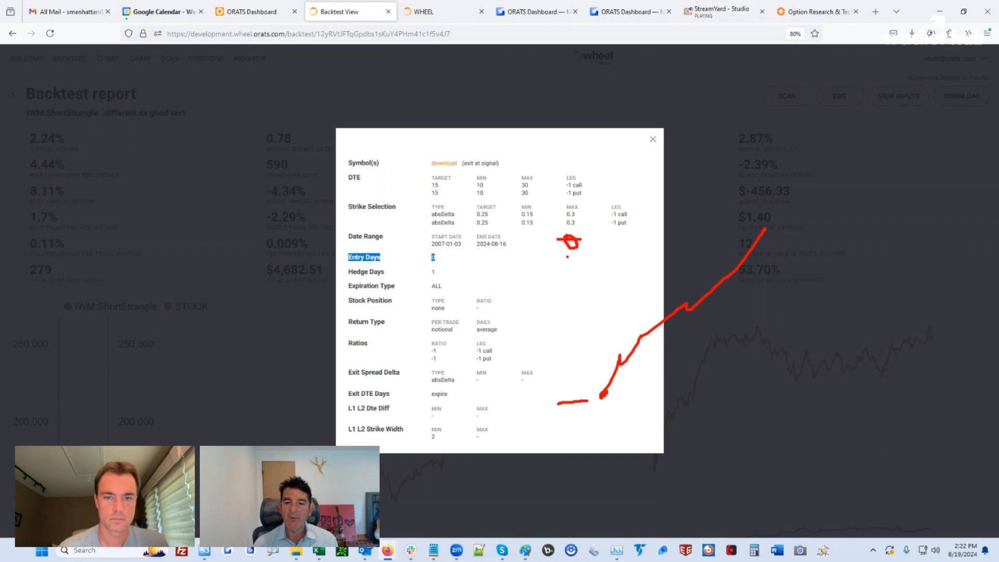
pyautogui.moveTo(566, 256)
pyautogui.mouseDown()
pyautogui.moveTo(589, 255)
pyautogui.moveTo(571, 285)
pyautogui.mouseUp()
pyautogui.moveTo(551, 329); pyautogui.dragTo(567, 330)
pyautogui.moveTo(563, 345); pyautogui.dragTo(571, 386)
# Sketch a second red line parallel to the equity curve and hatch both lines with X tick marks
pyautogui.click(562, 397)
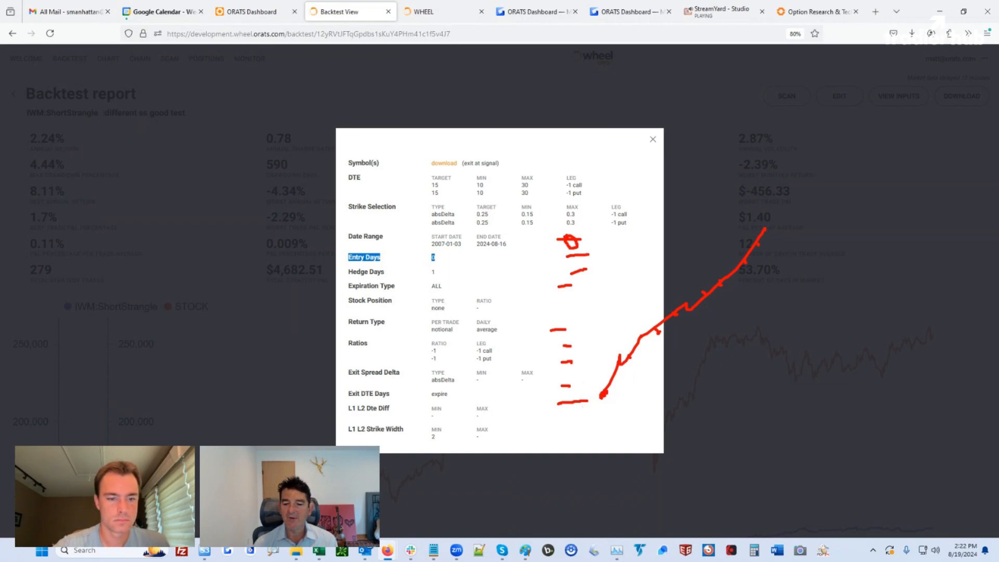
pyautogui.moveTo(639, 357); pyautogui.dragTo(782, 240)
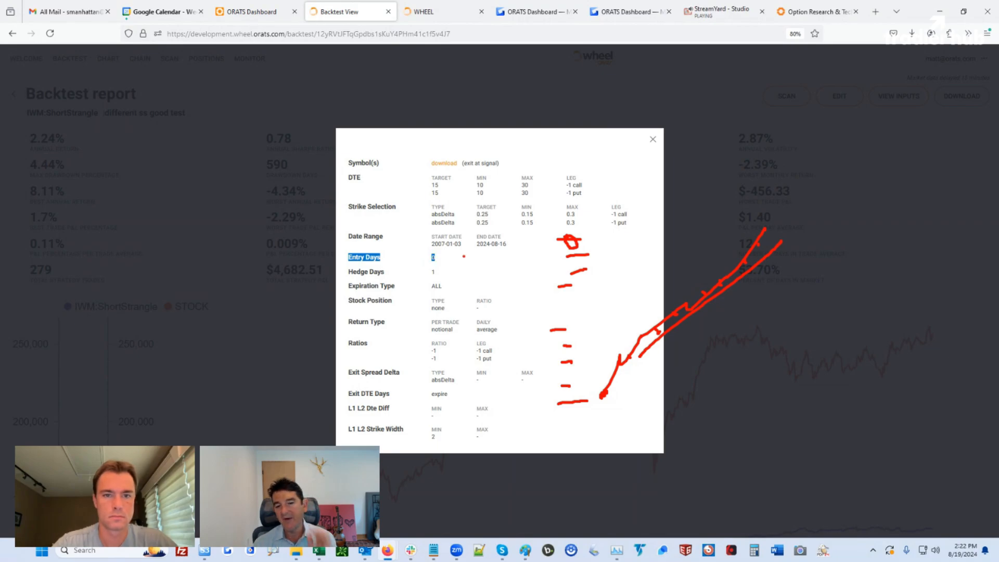
pyautogui.moveTo(605, 368)
pyautogui.mouseDown()
pyautogui.moveTo(631, 373)
pyautogui.moveTo(650, 339)
pyautogui.mouseUp()
pyautogui.moveTo(715, 268)
pyautogui.mouseDown()
pyautogui.moveTo(736, 267)
pyautogui.moveTo(778, 234)
pyautogui.mouseUp()
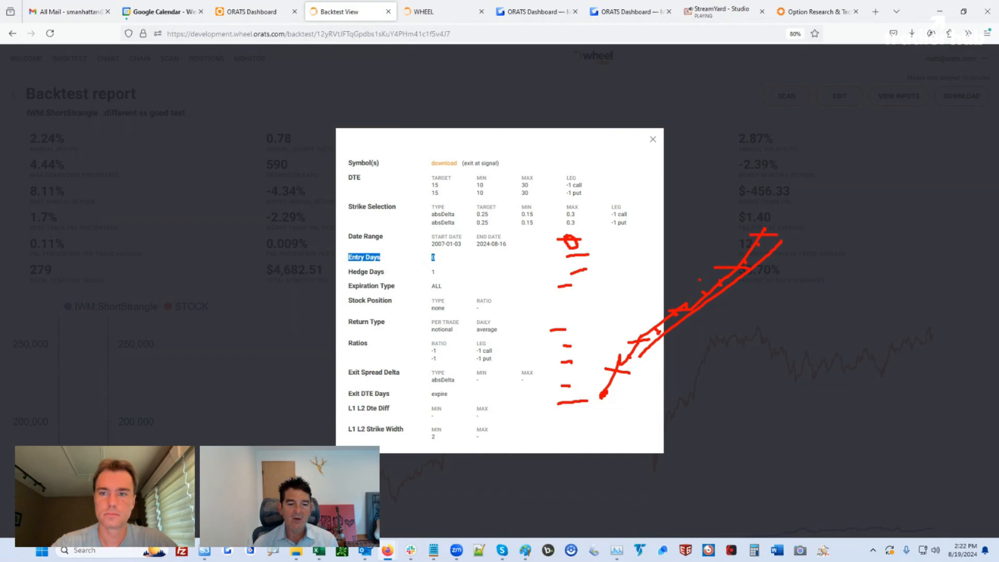
# Clear every red annotation sketch from the screen with the Escape shortcut
pyautogui.press('Escape')
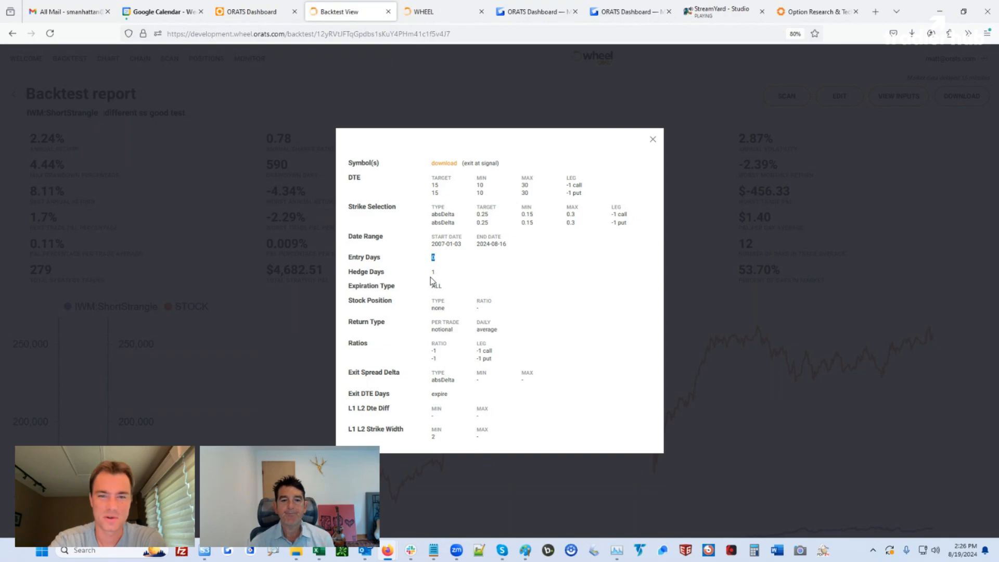
# Close the inputs summary and review the IWM:ShortStrangle report's chart and Monthly Returns table
pyautogui.click(652, 140)
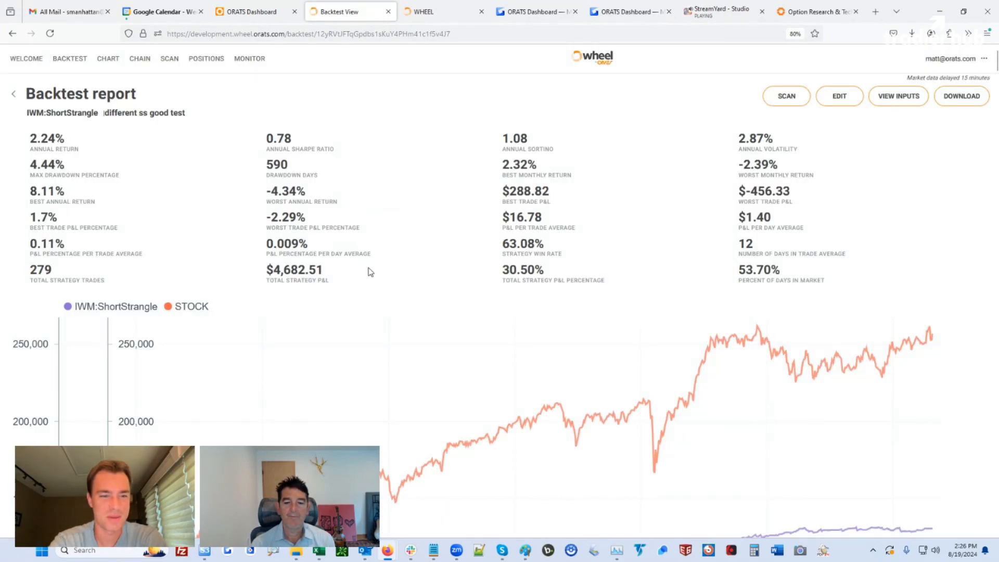
pyautogui.scroll(-2, 370, 272)
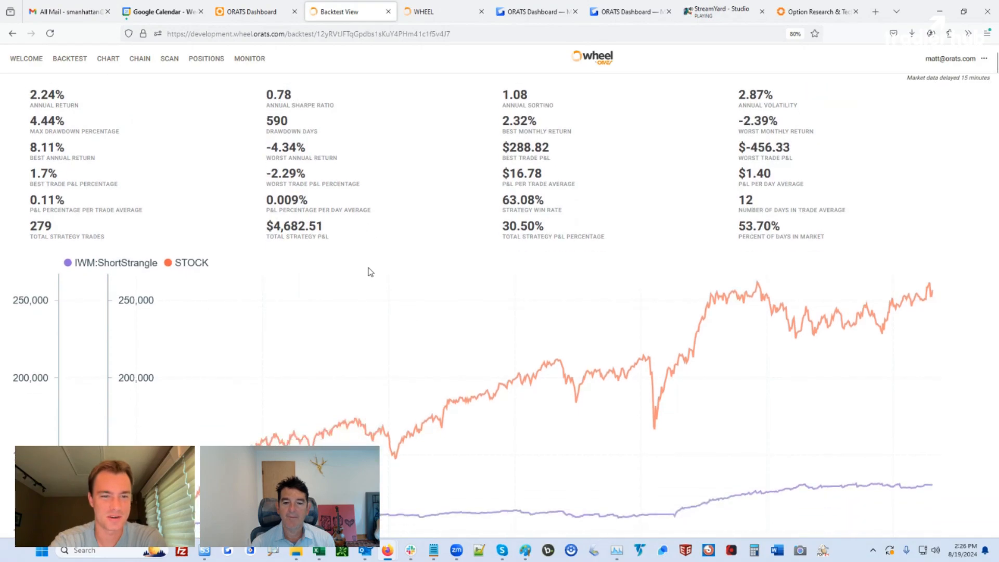
pyautogui.scroll(-3, 370, 272)
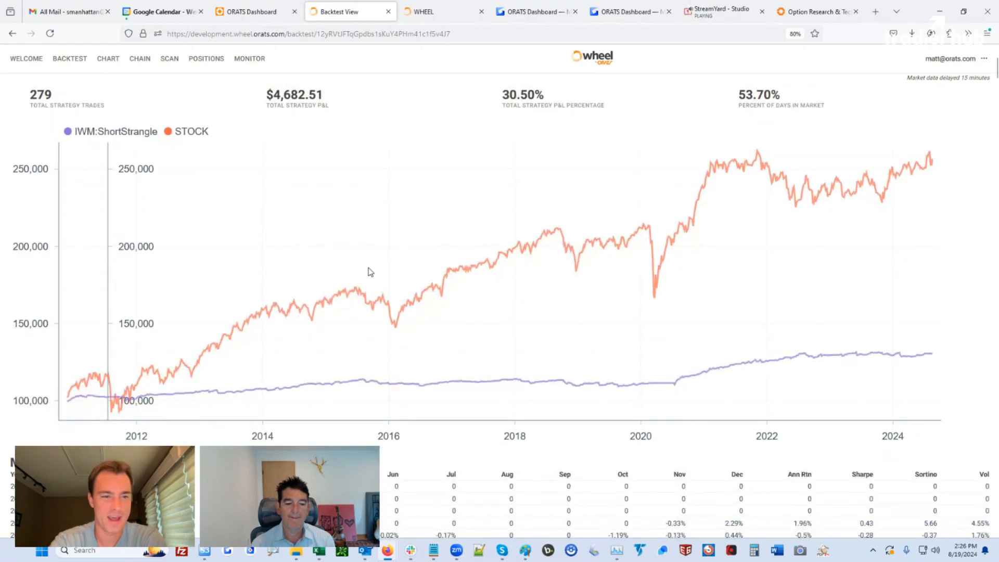
pyautogui.scroll(4, 370, 272)
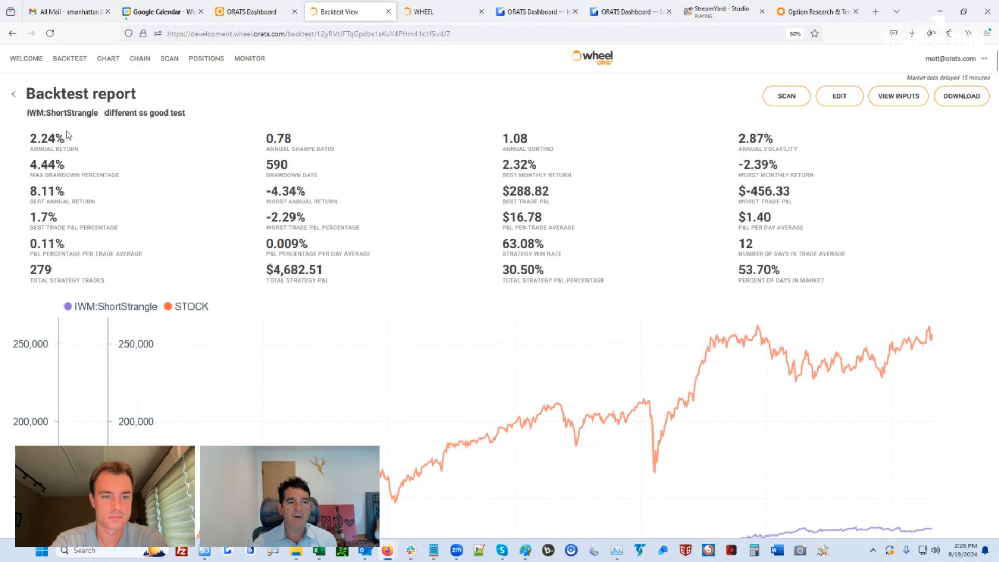
pyautogui.scroll(-5, 765, 316)
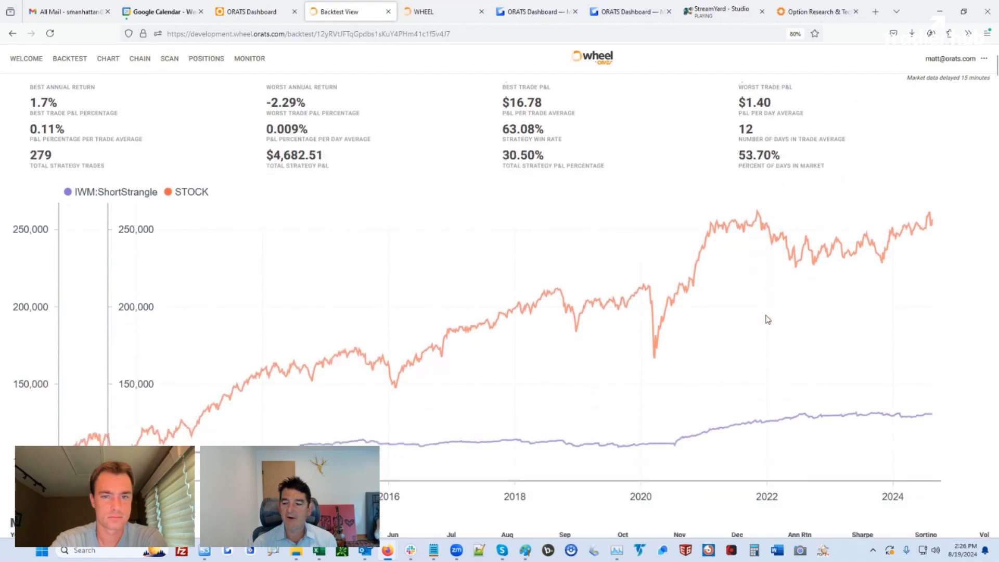
pyautogui.scroll(-4, 687, 307)
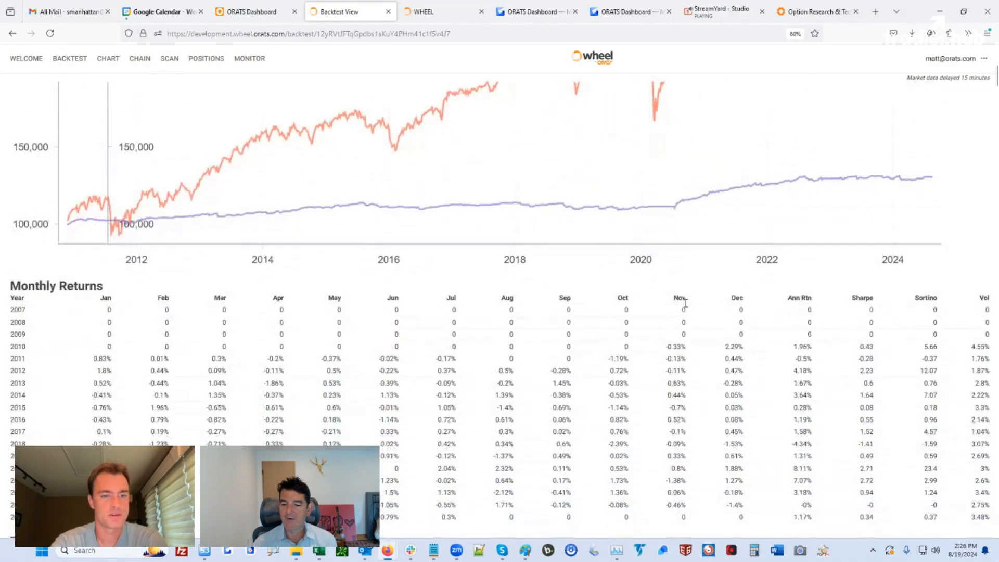
pyautogui.scroll(9, 686, 303)
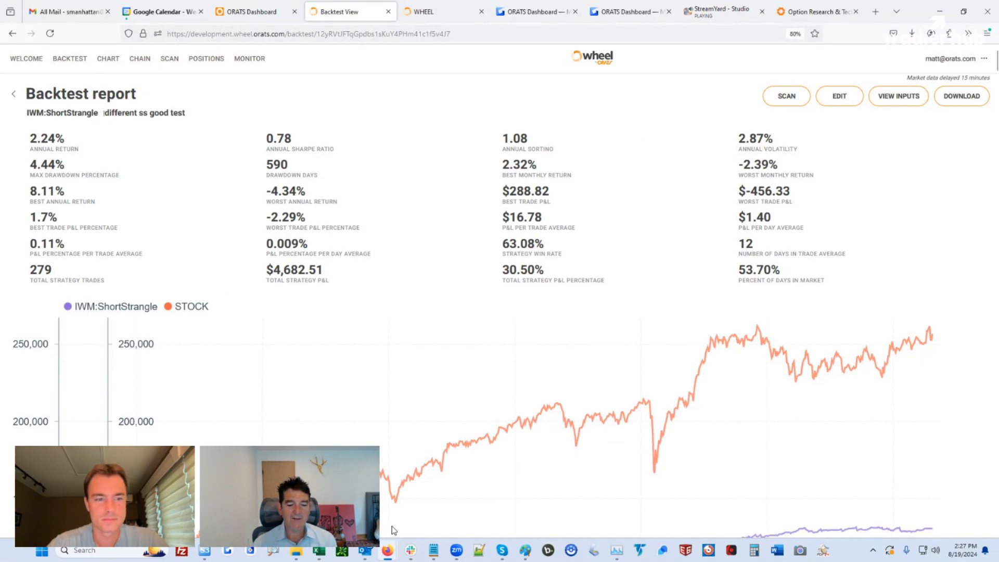
pyautogui.moveTo(389, 551)
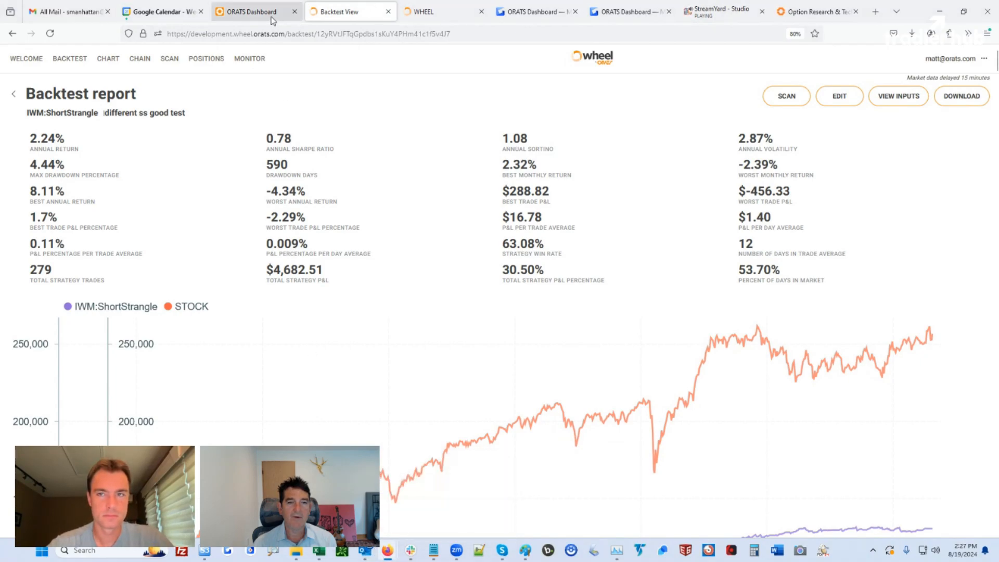
# Recheck the backtest inputs, then return to Backtest history showing the IWM:ShortStrangle runs
pyautogui.click(895, 98)
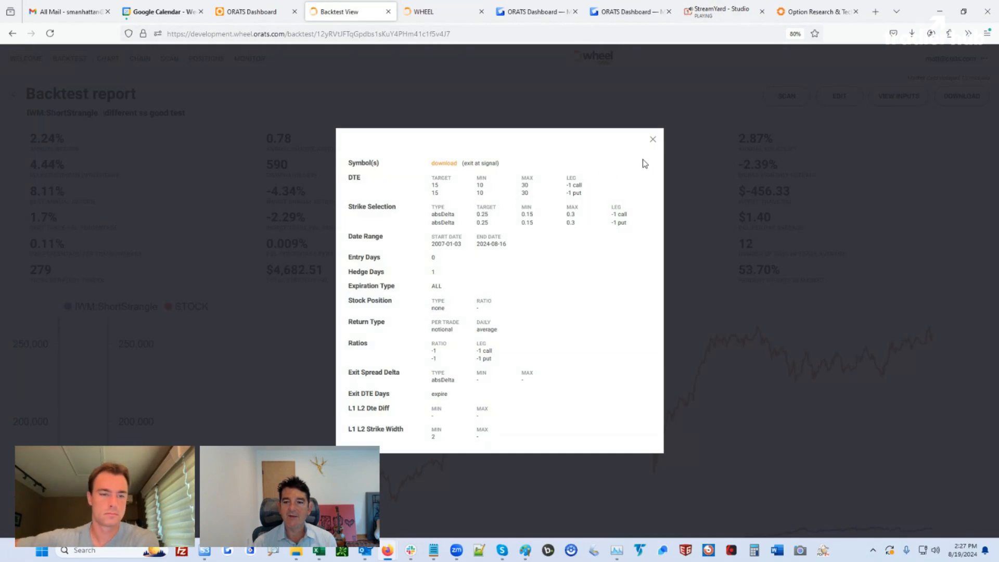
pyautogui.click(654, 142)
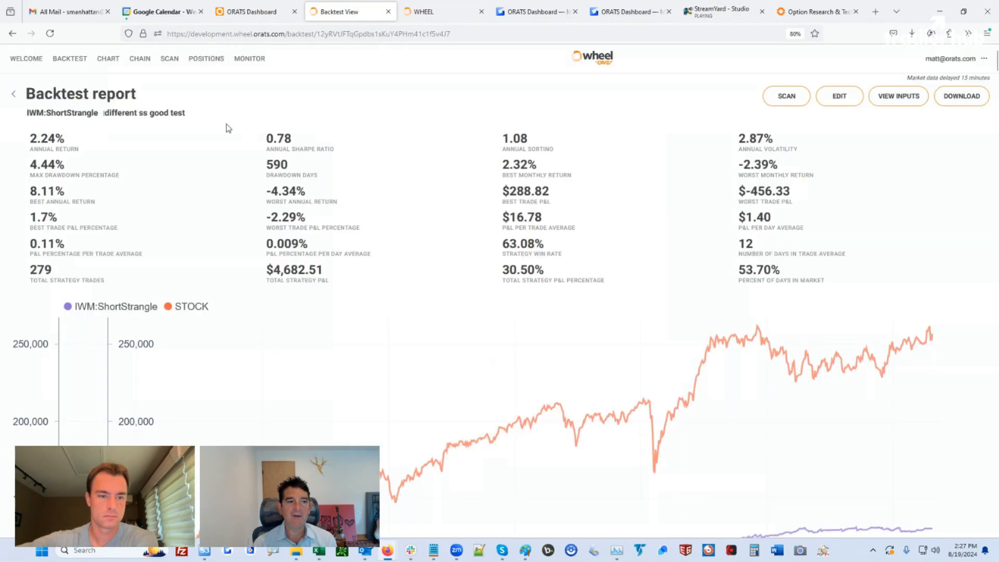
pyautogui.click(14, 99)
pyautogui.scroll(-5, 528, 390)
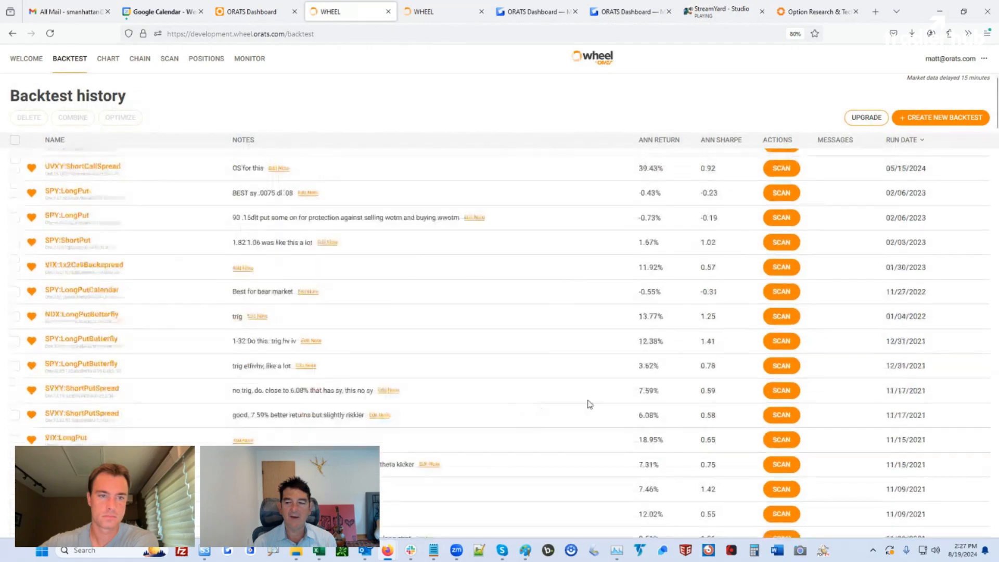
pyautogui.click(996, 394)
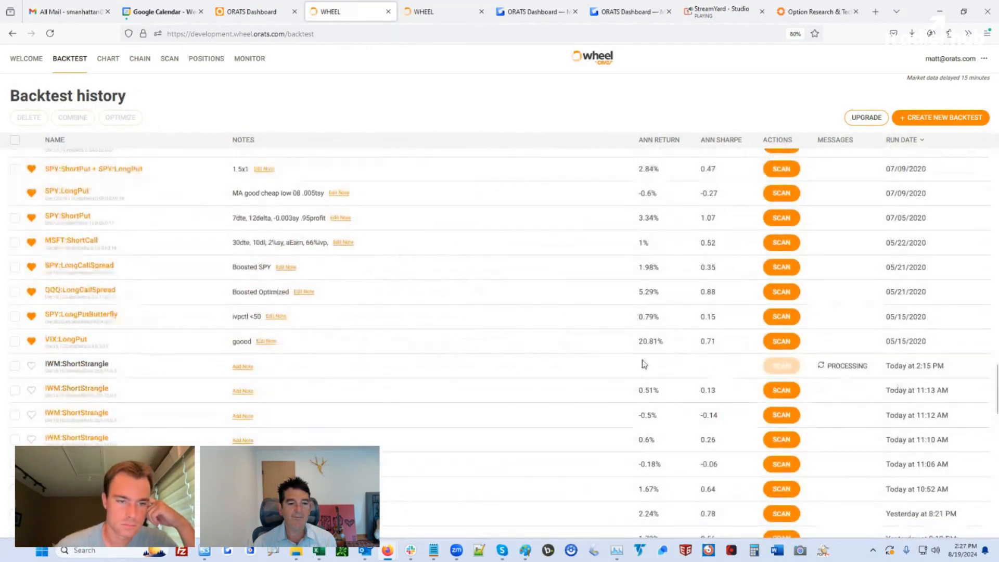
pyautogui.scroll(6, 467, 341)
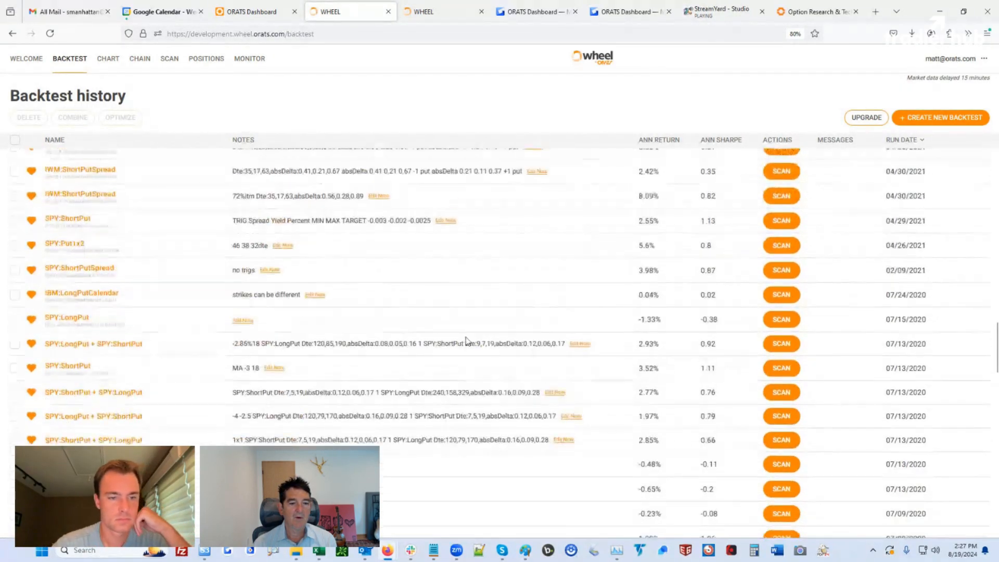
pyautogui.scroll(10, 466, 341)
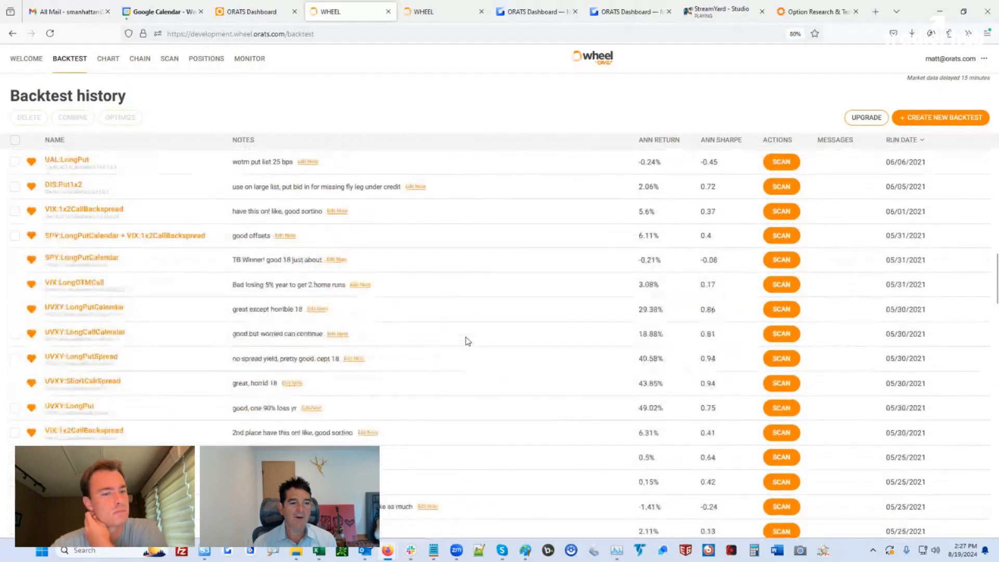
pyautogui.scroll(10, 467, 341)
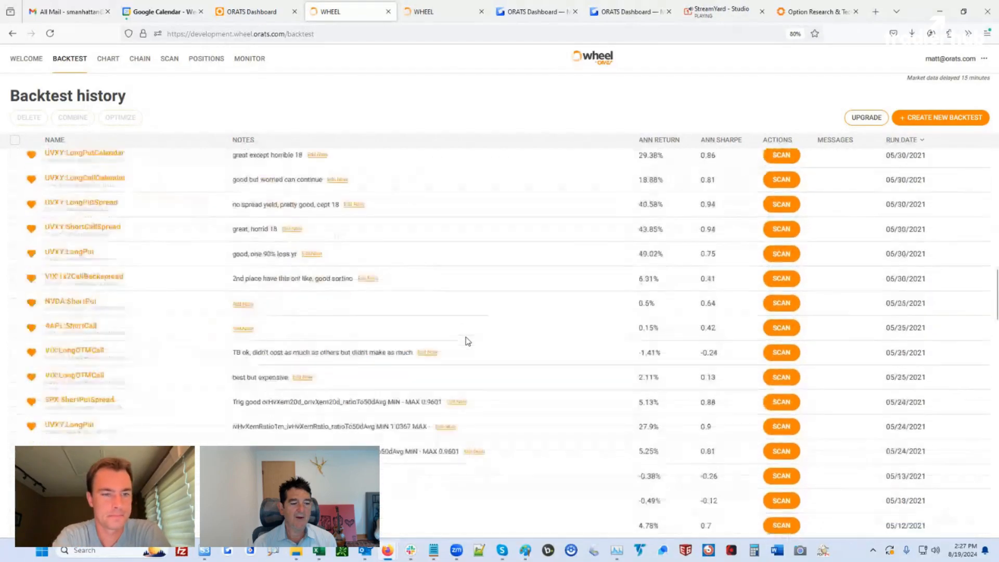
pyautogui.scroll(-15, 467, 341)
pyautogui.scroll(-15, 467, 341)
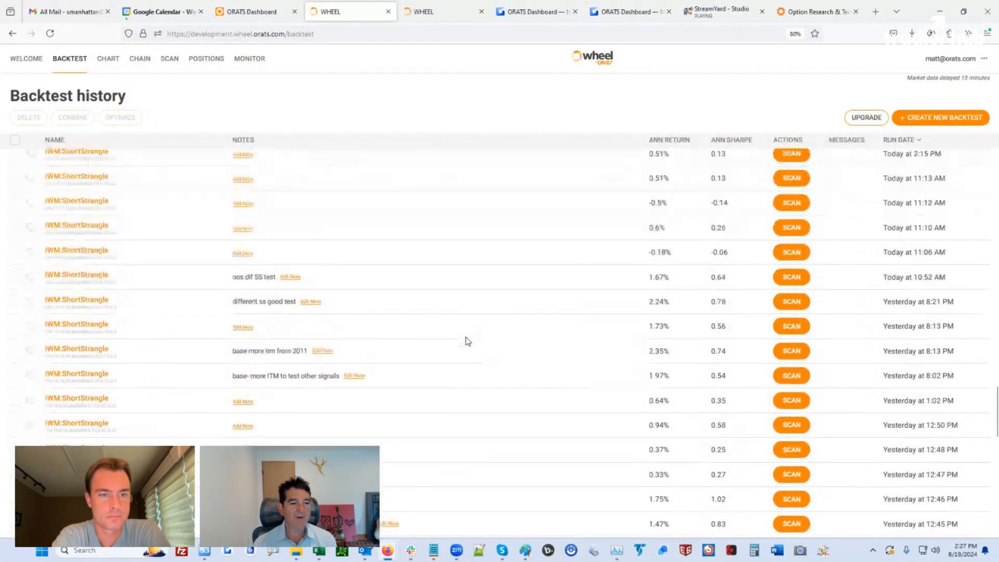
pyautogui.scroll(-5, 468, 341)
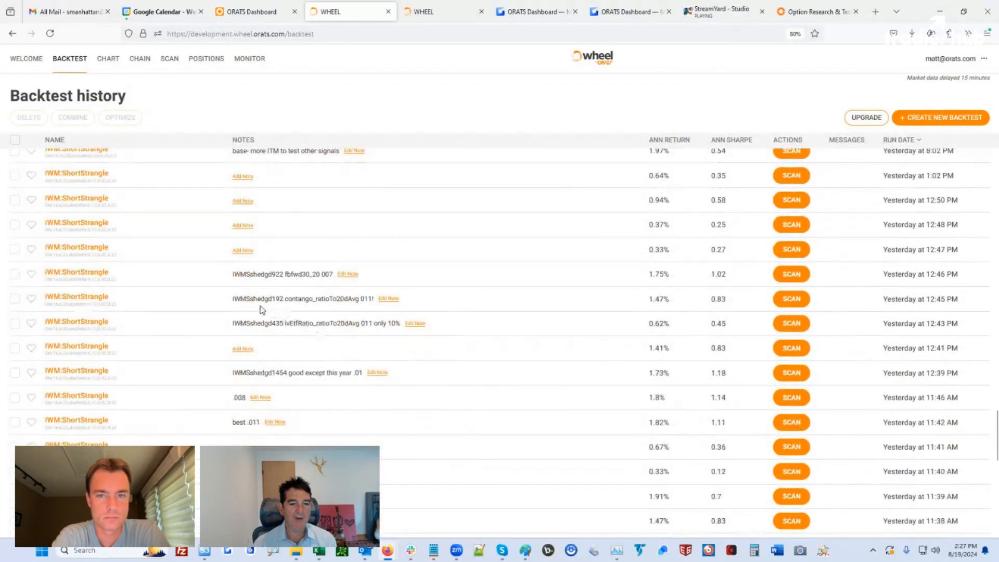
# Open the IWMSshedgd922 short strangle backtest and scan it for current trade candidates
pyautogui.click(88, 275)
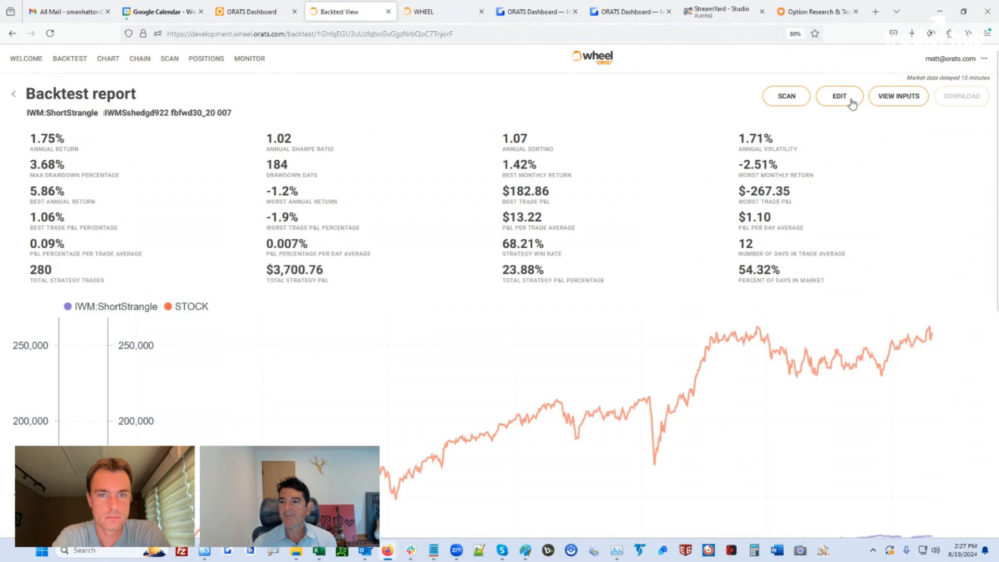
pyautogui.click(787, 96)
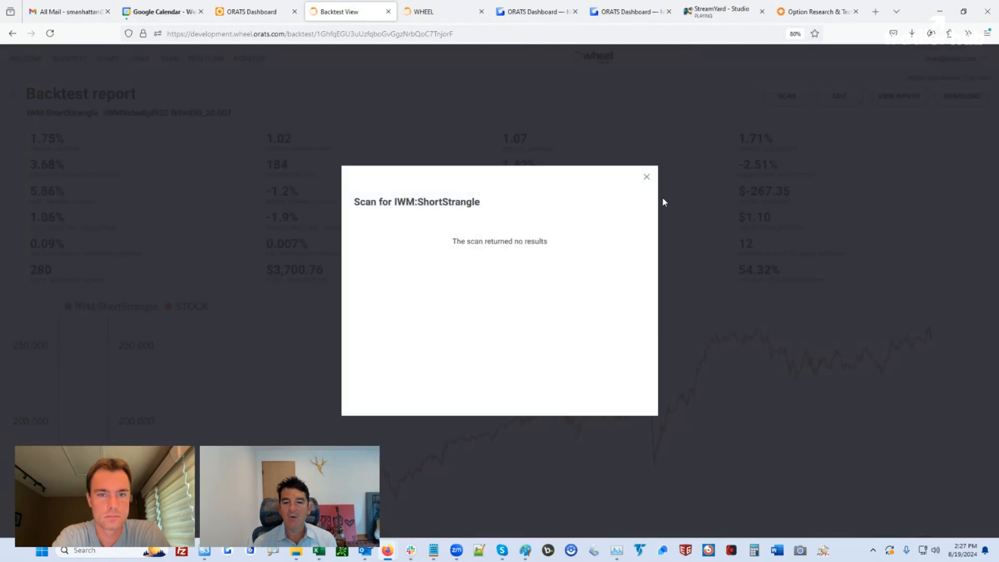
pyautogui.click(646, 180)
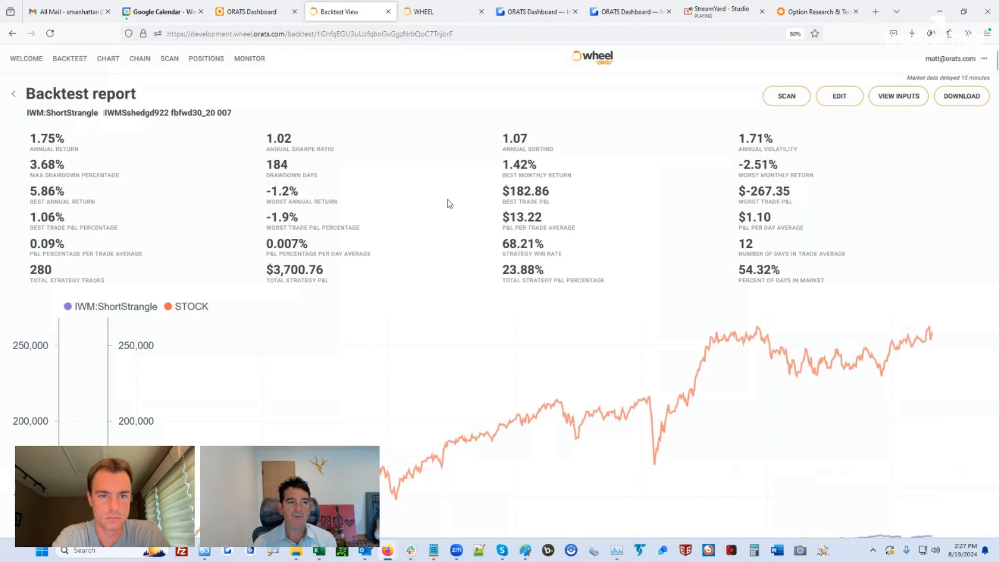
# Open the contango_ratioTo20dAvg 011! IWM backtest from history and scan it, finding no trades
pyautogui.click(14, 96)
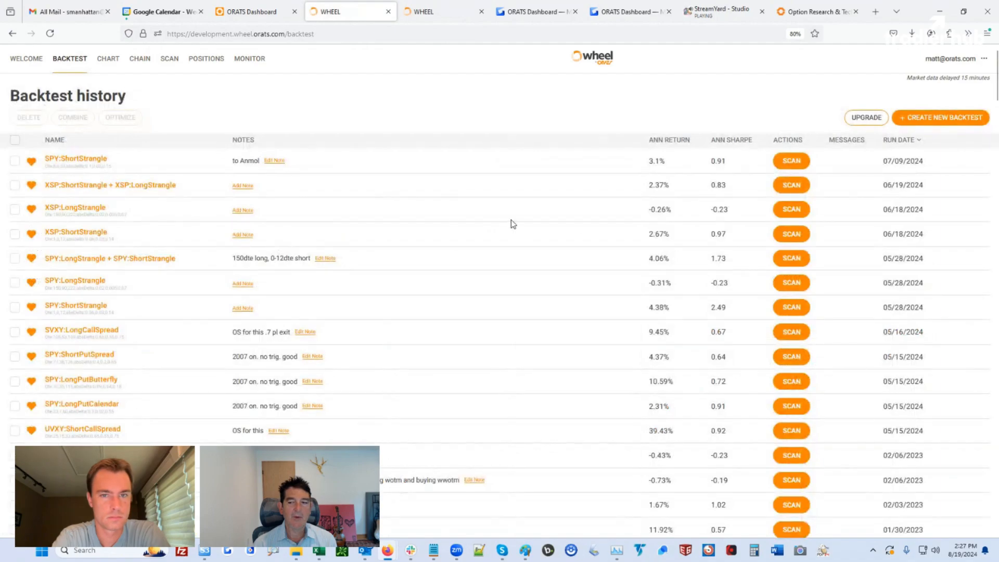
pyautogui.scroll(-15, 995, 345)
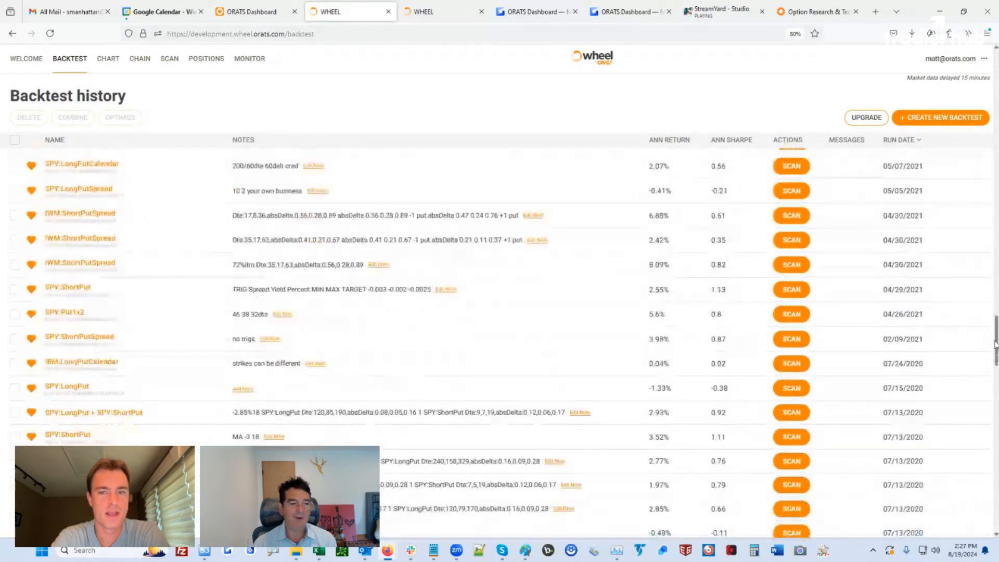
pyautogui.scroll(-4, 367, 343)
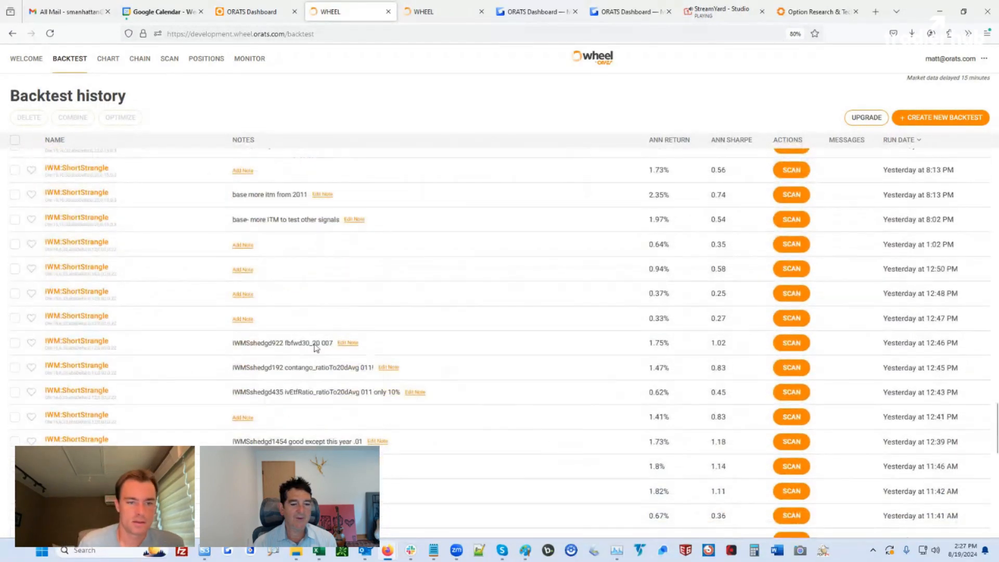
pyautogui.click(67, 364)
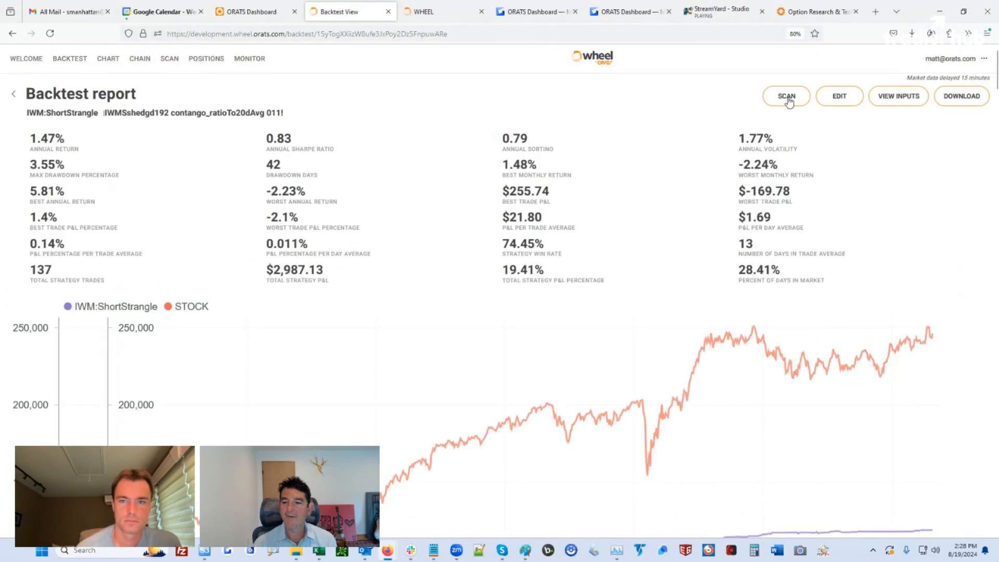
pyautogui.click(788, 97)
pyautogui.click(647, 180)
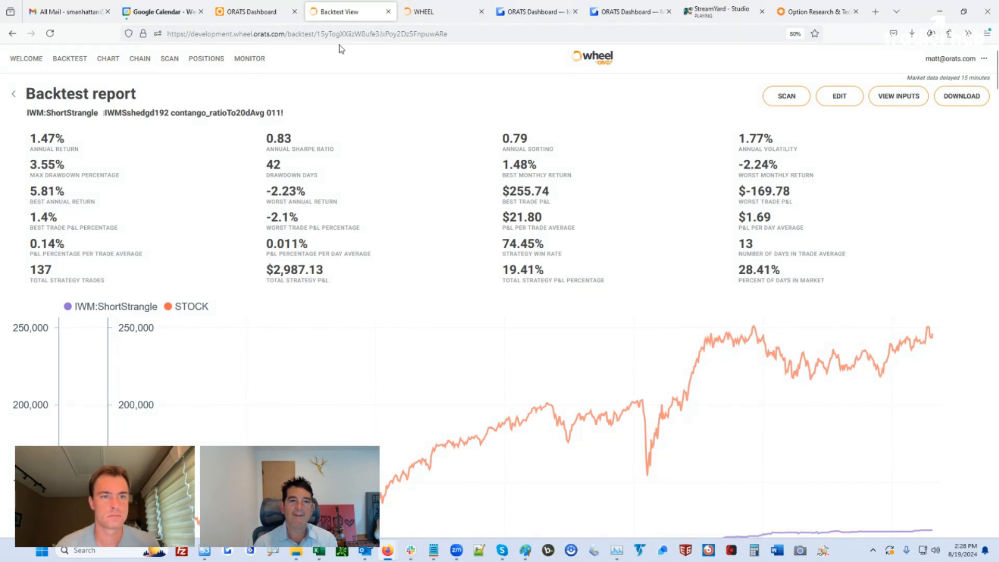
# In ORATS Dashboard's Option Scanner, start a new scan with IWM as the symbol
pyautogui.click(263, 13)
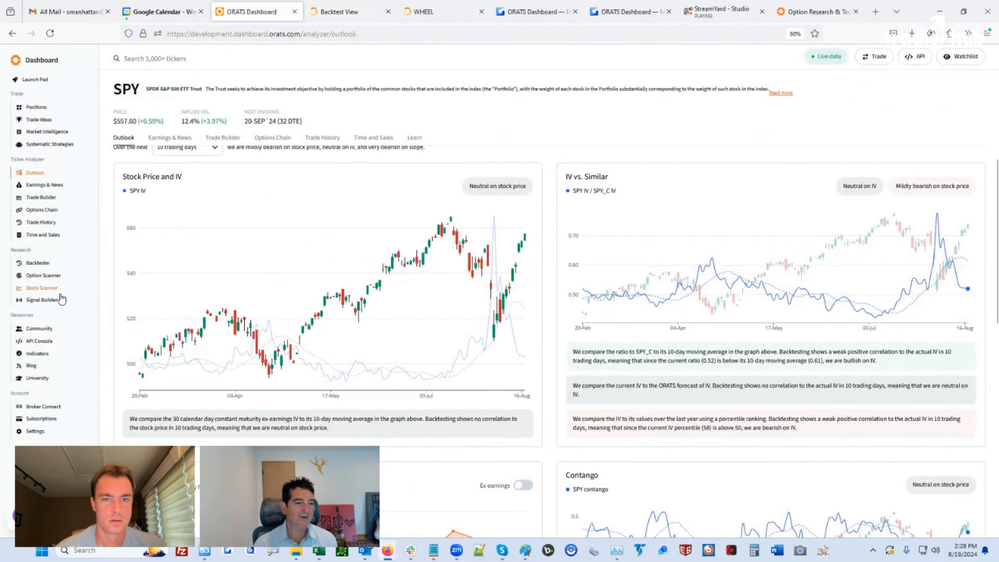
pyautogui.click(44, 275)
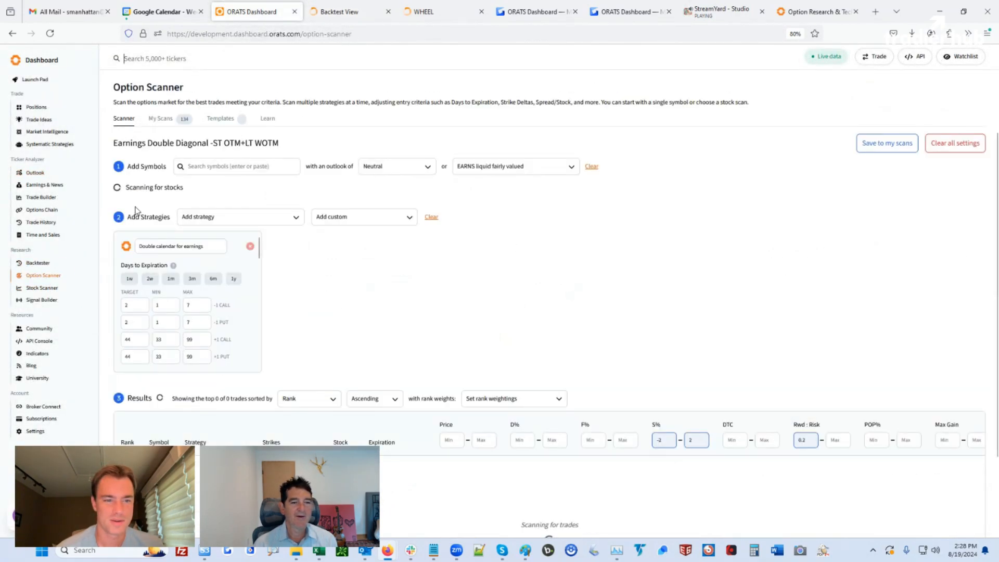
pyautogui.click(194, 167)
pyautogui.write('IWM')
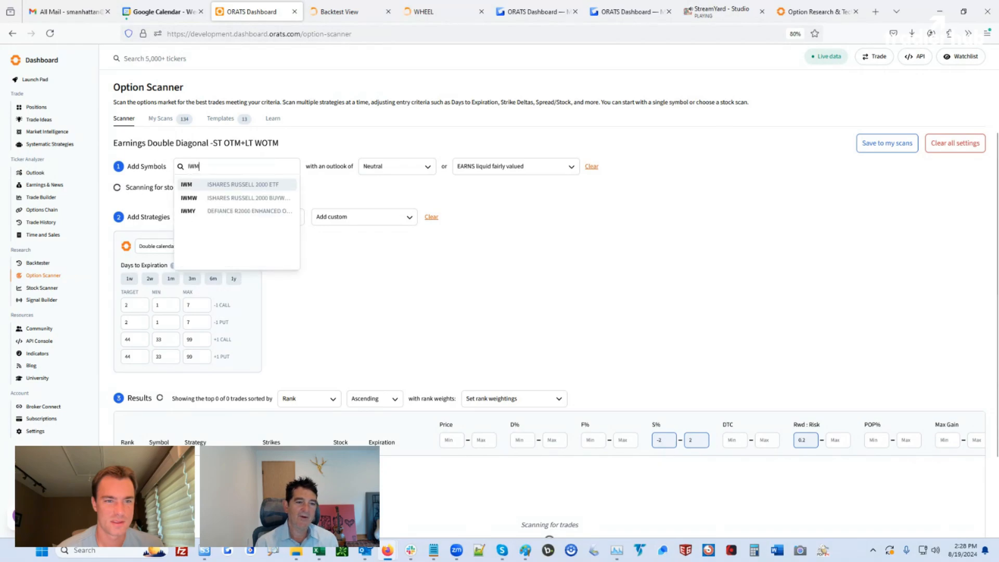
pyautogui.press('Return')
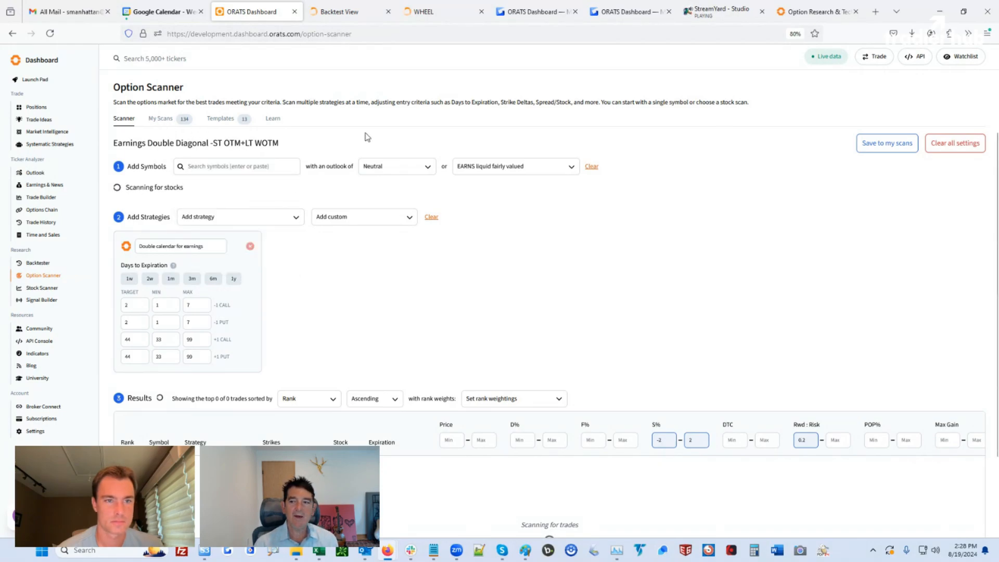
pyautogui.click(226, 170)
pyautogui.write('IWM')
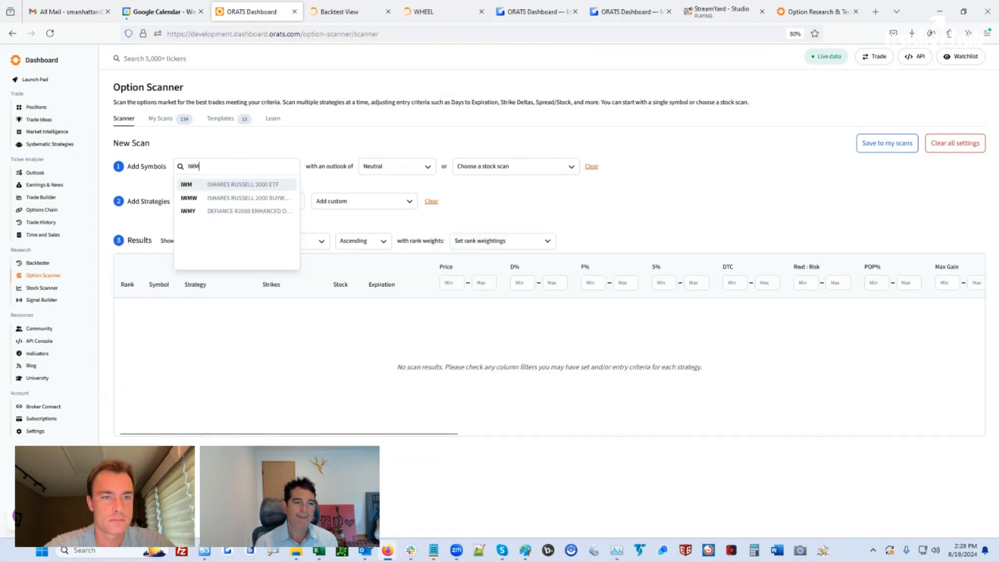
pyautogui.press('Return')
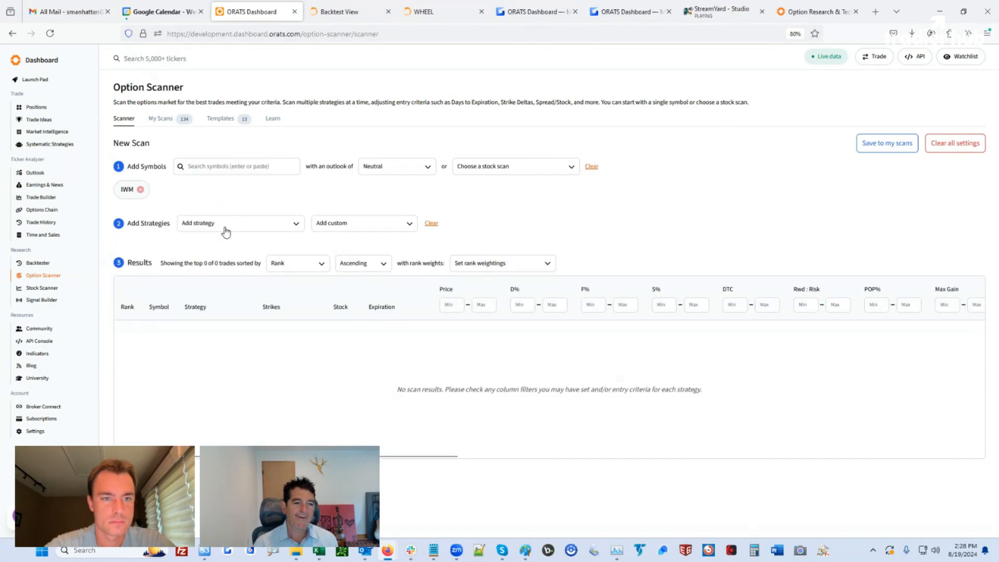
# Add the Long Strangle strategy to the IWM scan
pyautogui.click(225, 227)
pyautogui.scroll(-5, 219, 265)
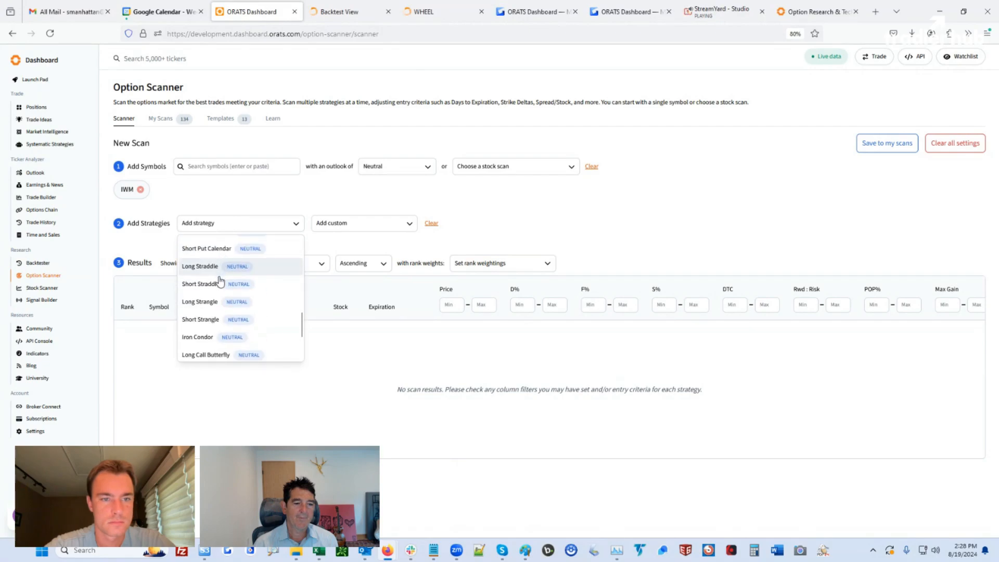
pyautogui.click(209, 302)
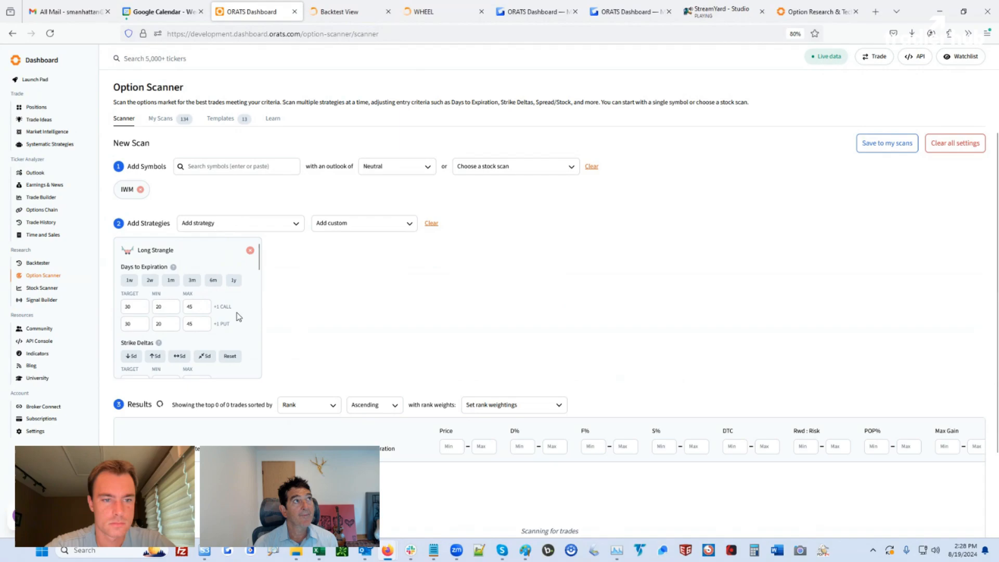
pyautogui.scroll(-2, 239, 317)
pyautogui.scroll(-3, 203, 336)
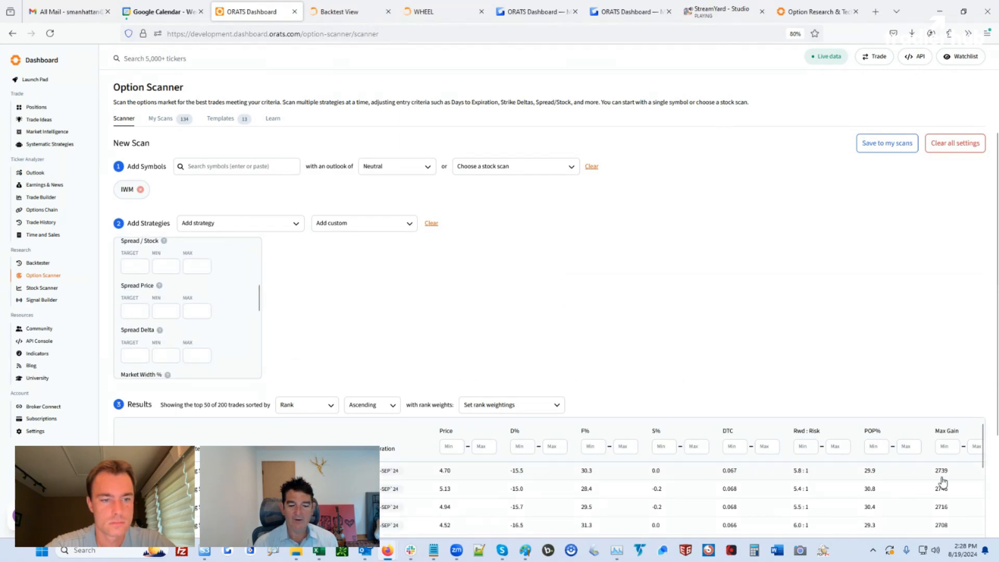
pyautogui.scroll(-2, 987, 469)
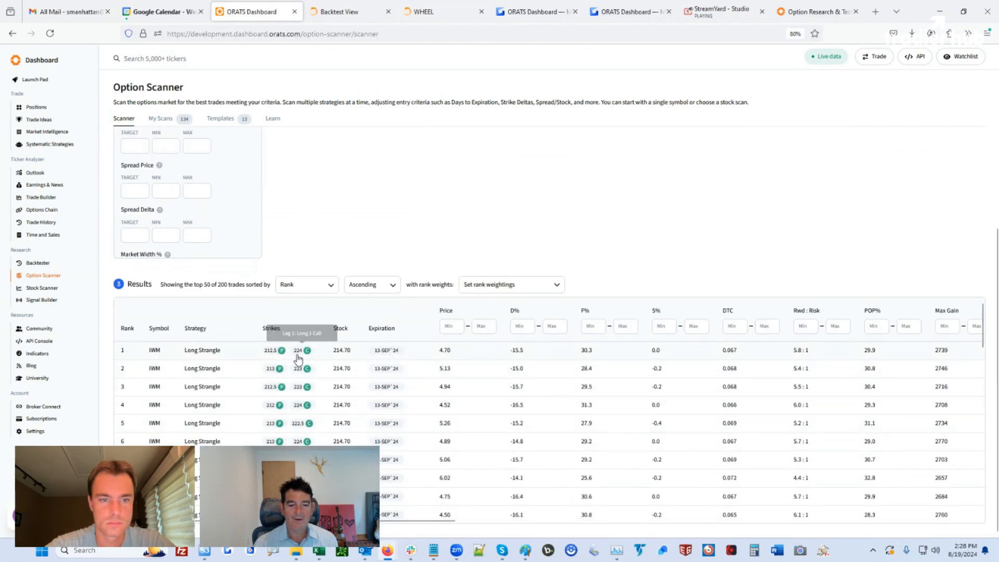
# Raise the F% rank weighting so the IWM long strangles re-rank, led by 210/224
pyautogui.click(499, 286)
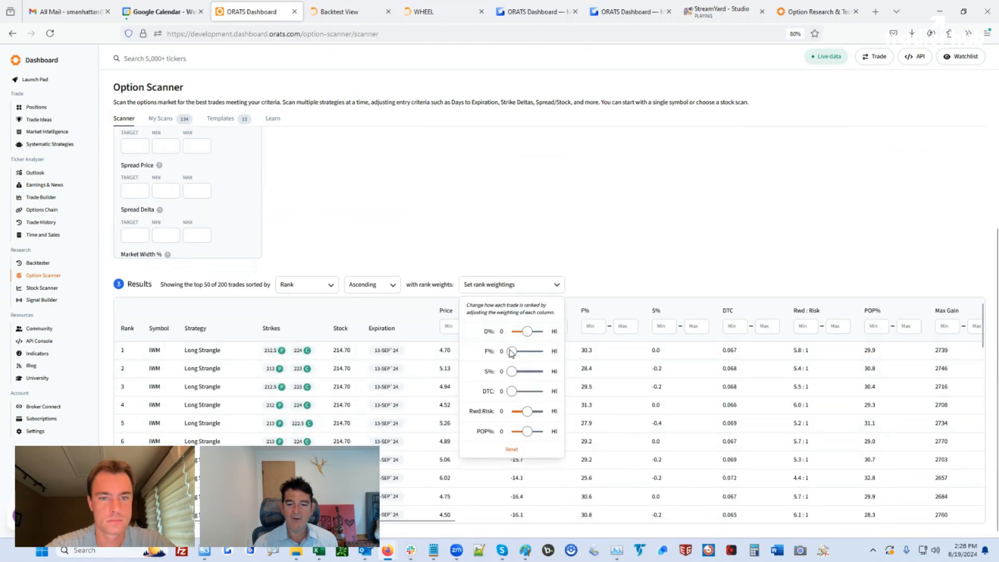
pyautogui.moveTo(511, 352); pyautogui.dragTo(529, 352)
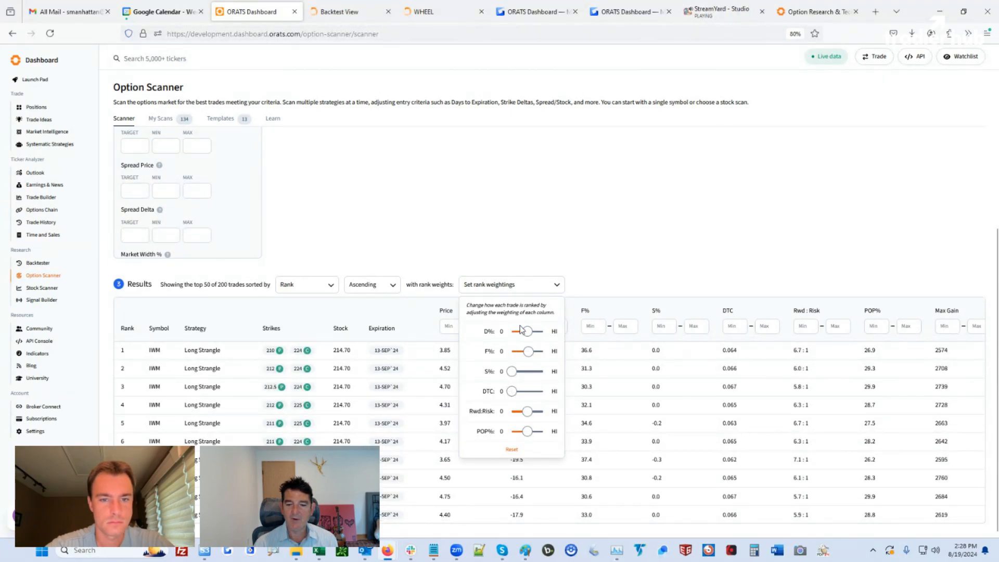
pyautogui.click(554, 213)
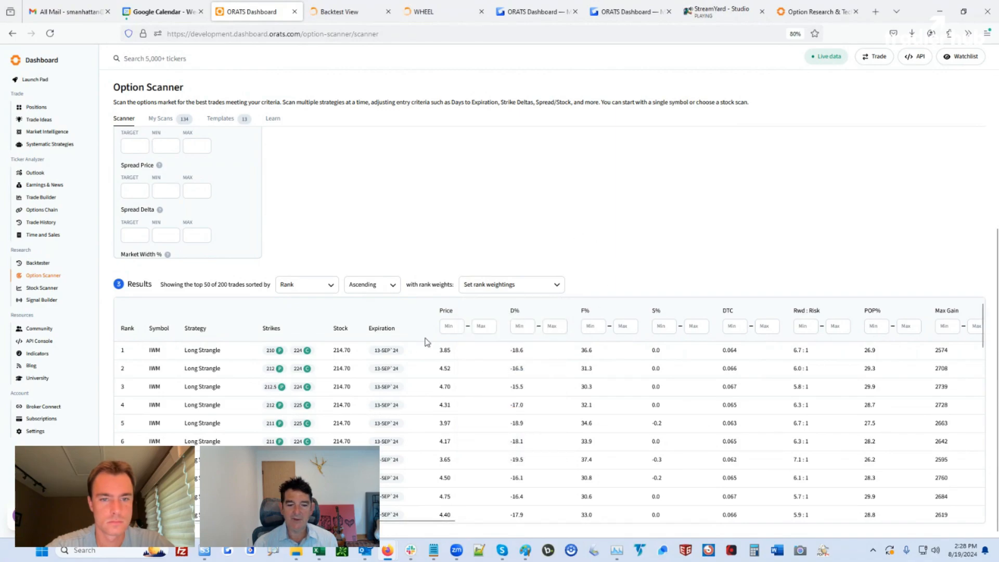
# Ticket the top 210/224 IWM strangle at 3.87 debit as a FORCE order and screenshot it
pyautogui.click(444, 353)
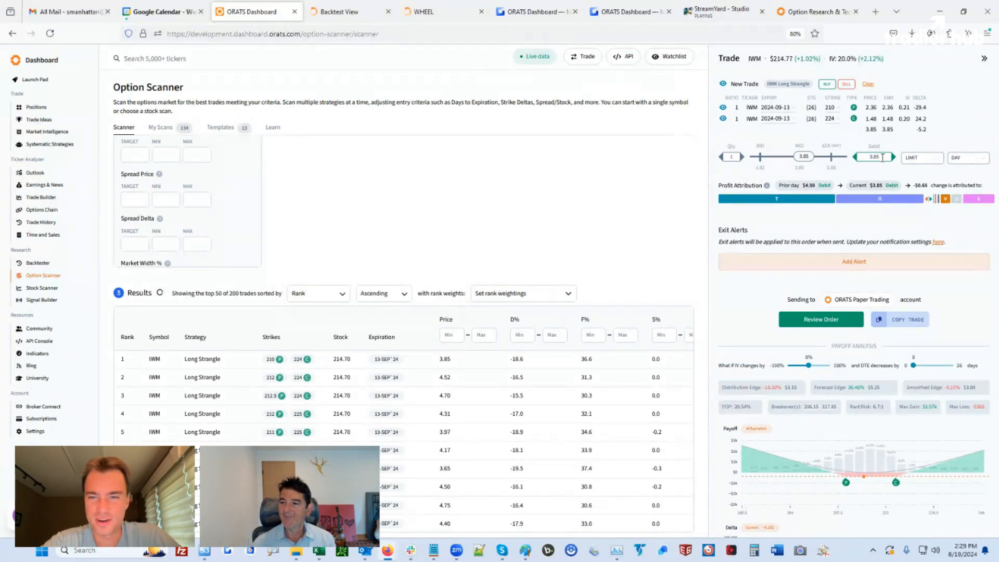
pyautogui.click(893, 158)
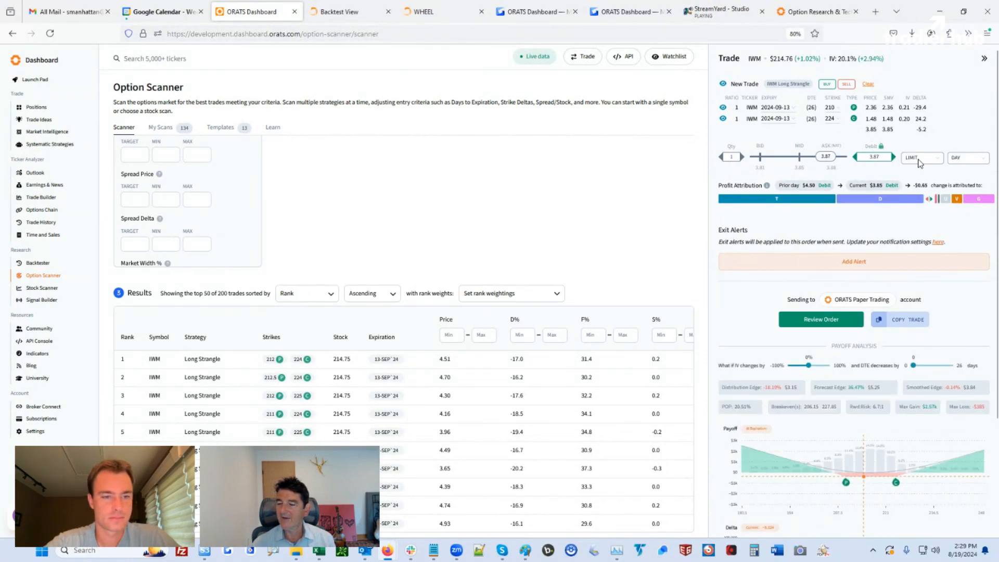
pyautogui.click(919, 161)
pyautogui.click(917, 193)
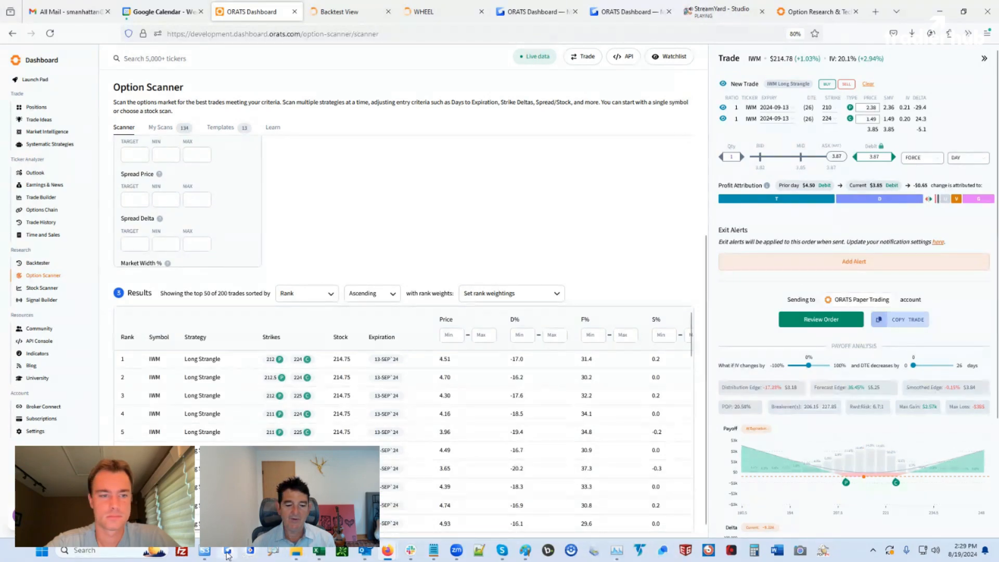
pyautogui.moveTo(707, 47); pyautogui.dragTo(997, 527)
pyautogui.hotkey('ctrl', 'l')
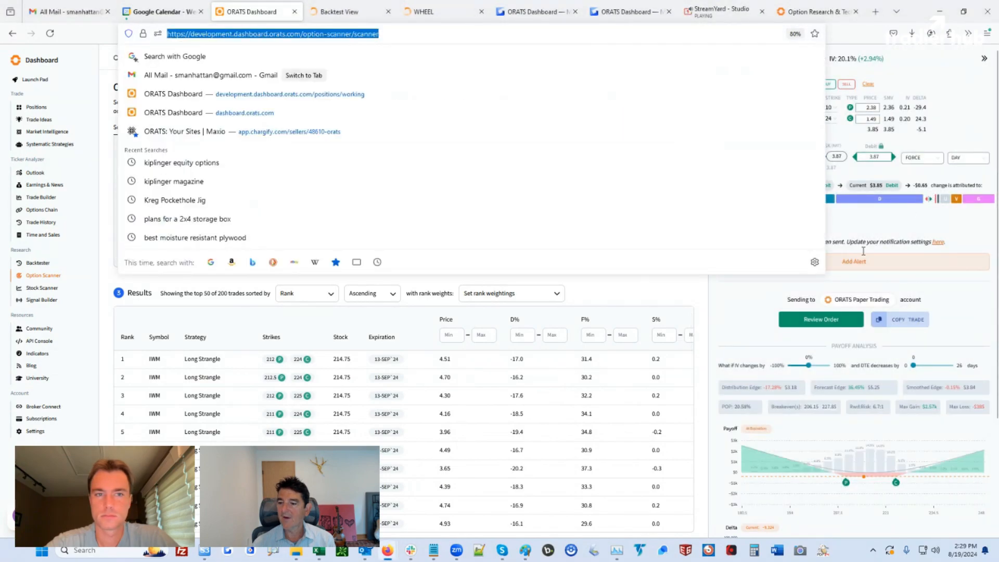
# Review the $387 IWM strangle order and send it to paper trading
pyautogui.click(834, 318)
pyautogui.click(856, 345)
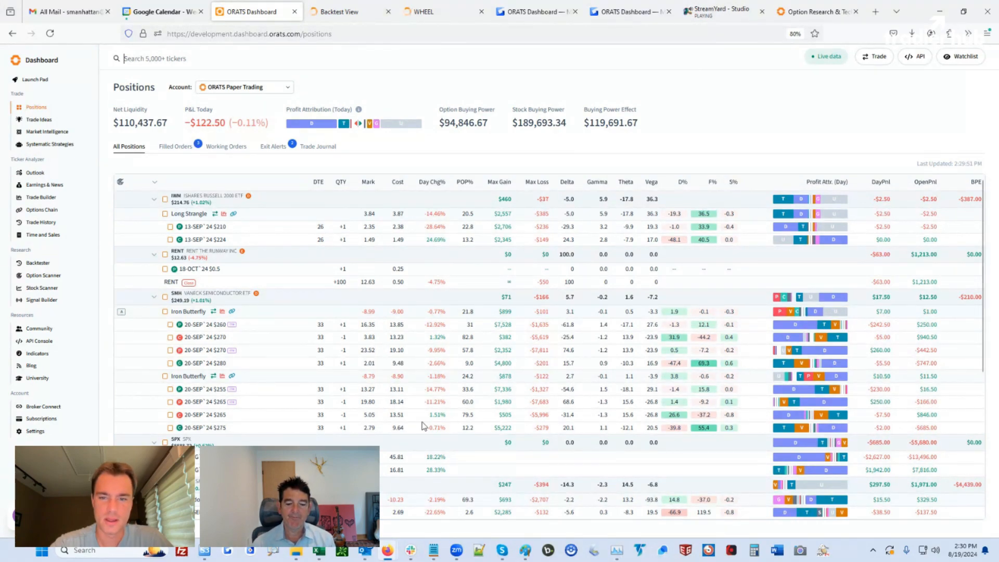
# Paste the Gyazo link on a new line under the 8/19/24 CVX alert, then minimize Notepad
pyautogui.click(433, 551)
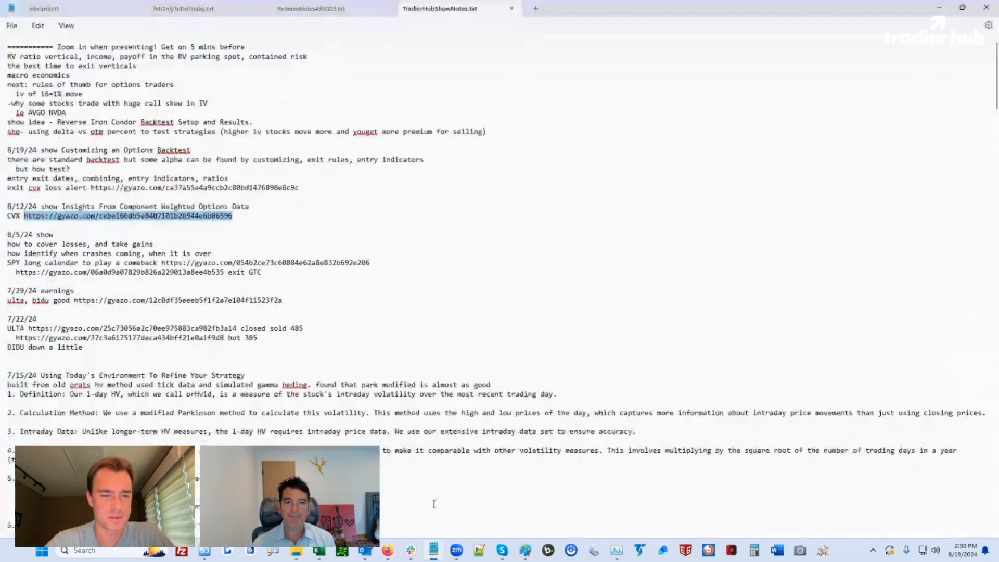
pyautogui.click(91, 201)
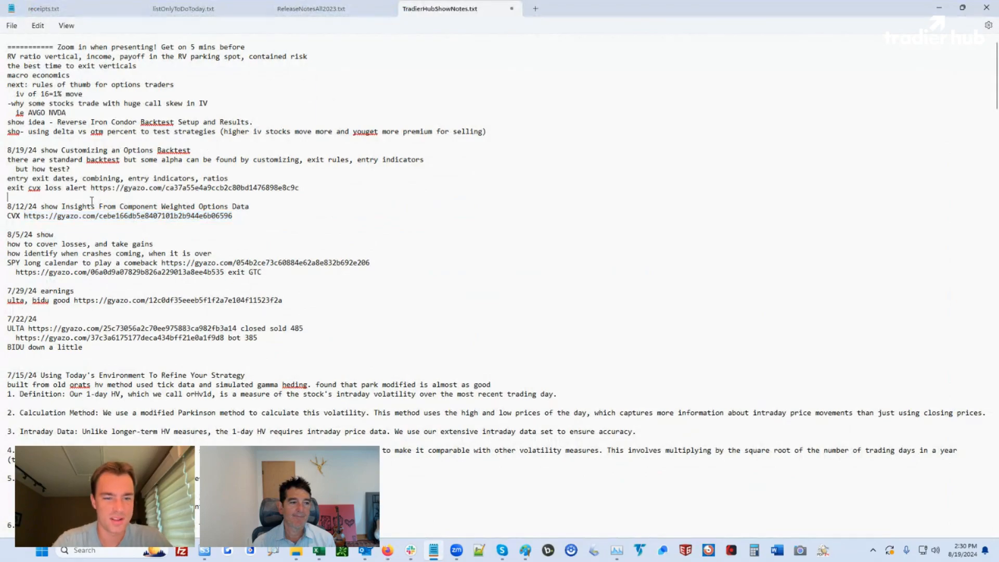
pyautogui.press('Return')
pyautogui.press('Return')
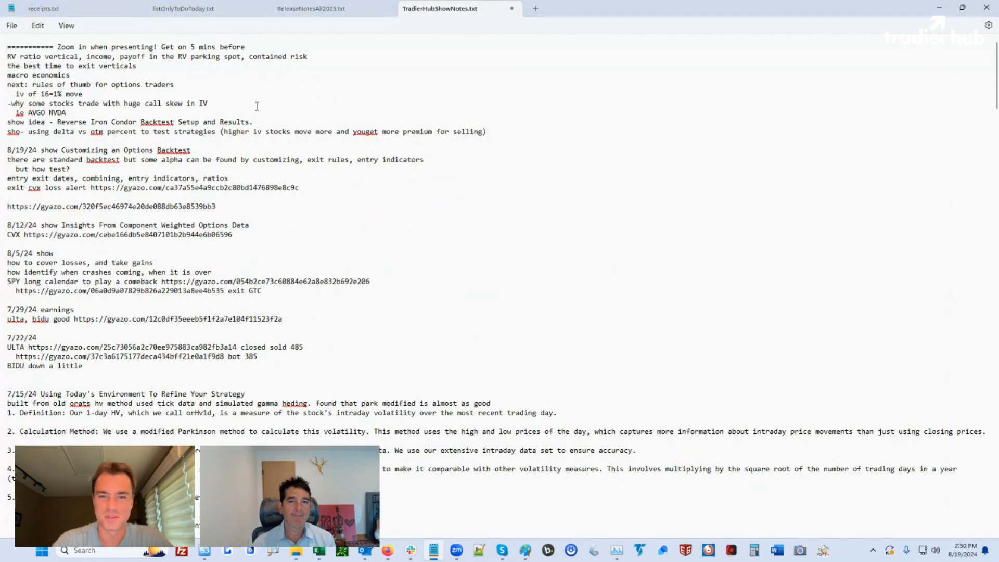
pyautogui.click(941, 7)
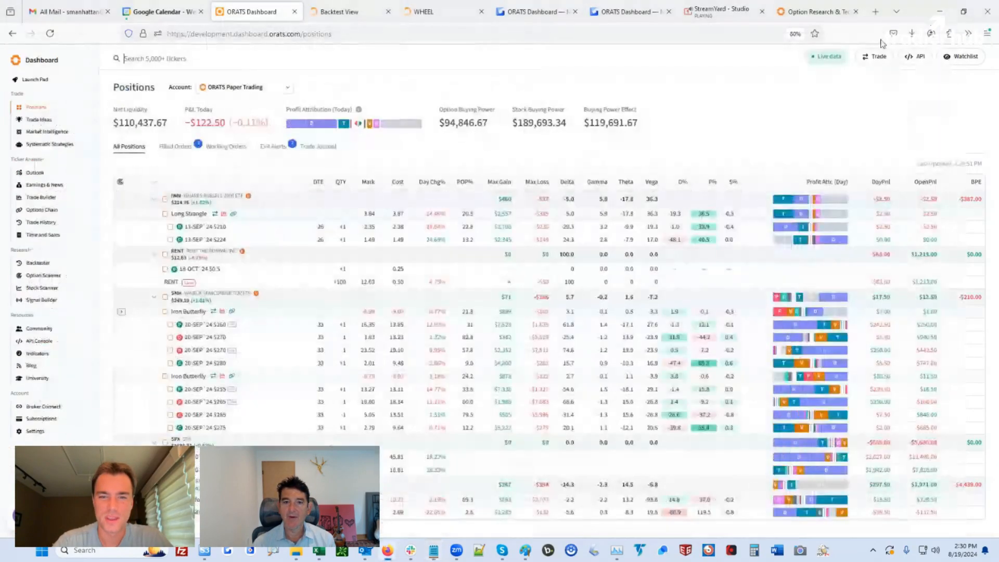